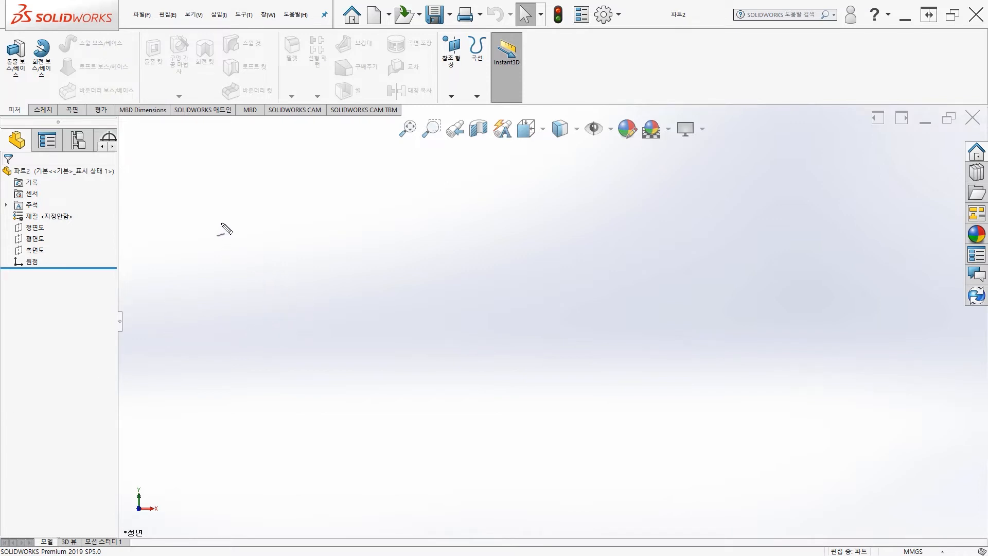
pyautogui.moveTo(233, 231)
pyautogui.mouseDown()
pyautogui.moveTo(223, 276)
pyautogui.moveTo(324, 235)
pyautogui.mouseUp()
pyautogui.moveTo(227, 277); pyautogui.dragTo(326, 285)
pyautogui.moveTo(339, 236); pyautogui.dragTo(326, 284)
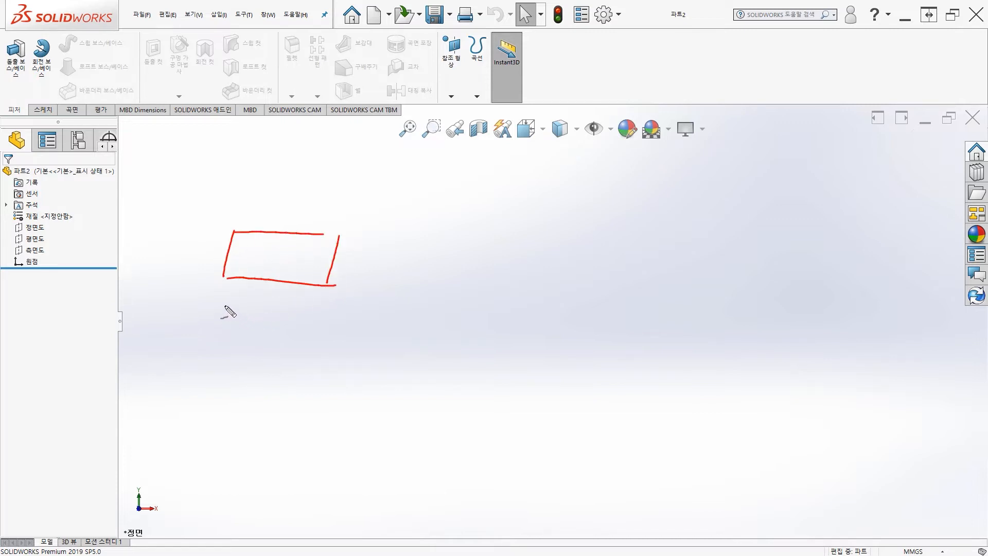
pyautogui.moveTo(217, 304)
pyautogui.mouseDown()
pyautogui.moveTo(206, 363)
pyautogui.moveTo(223, 307)
pyautogui.moveTo(334, 314)
pyautogui.moveTo(281, 375)
pyautogui.moveTo(218, 372)
pyautogui.mouseUp()
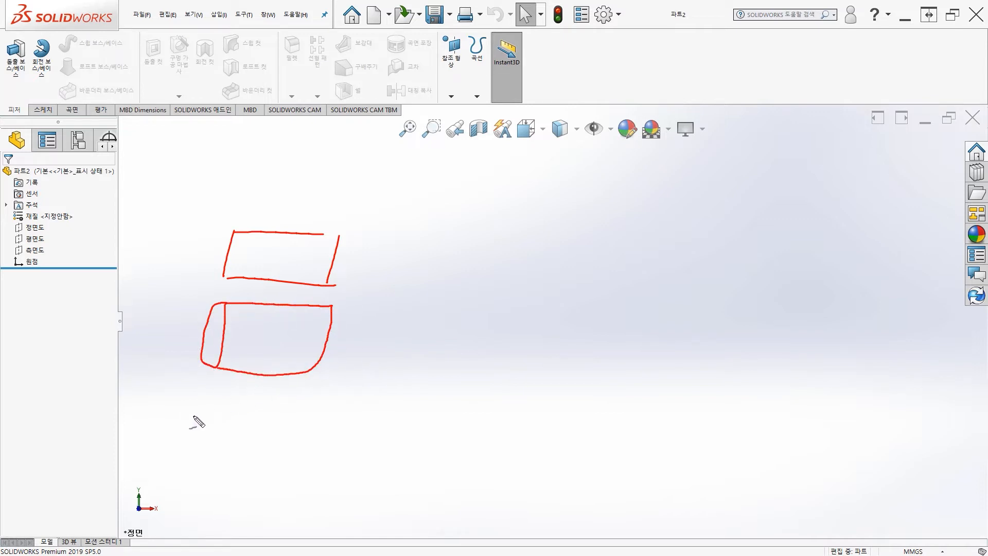
pyautogui.moveTo(197, 410)
pyautogui.mouseDown()
pyautogui.moveTo(268, 413)
pyautogui.moveTo(337, 388)
pyautogui.moveTo(357, 405)
pyautogui.mouseUp()
pyautogui.moveTo(198, 413)
pyautogui.mouseDown()
pyautogui.moveTo(215, 435)
pyautogui.moveTo(334, 413)
pyautogui.moveTo(359, 398)
pyautogui.mouseUp()
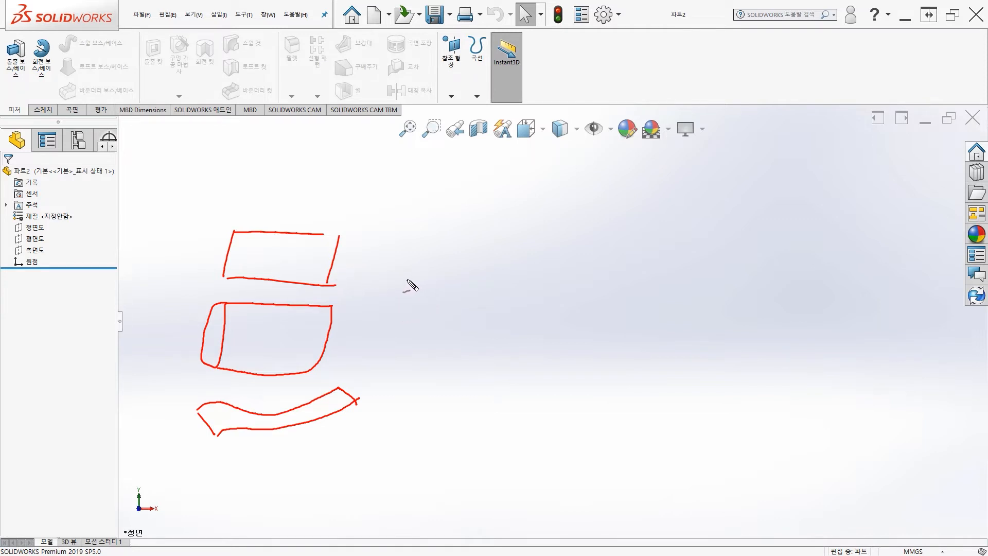
pyautogui.moveTo(397, 280)
pyautogui.mouseDown()
pyautogui.moveTo(463, 267)
pyautogui.moveTo(510, 288)
pyautogui.mouseUp()
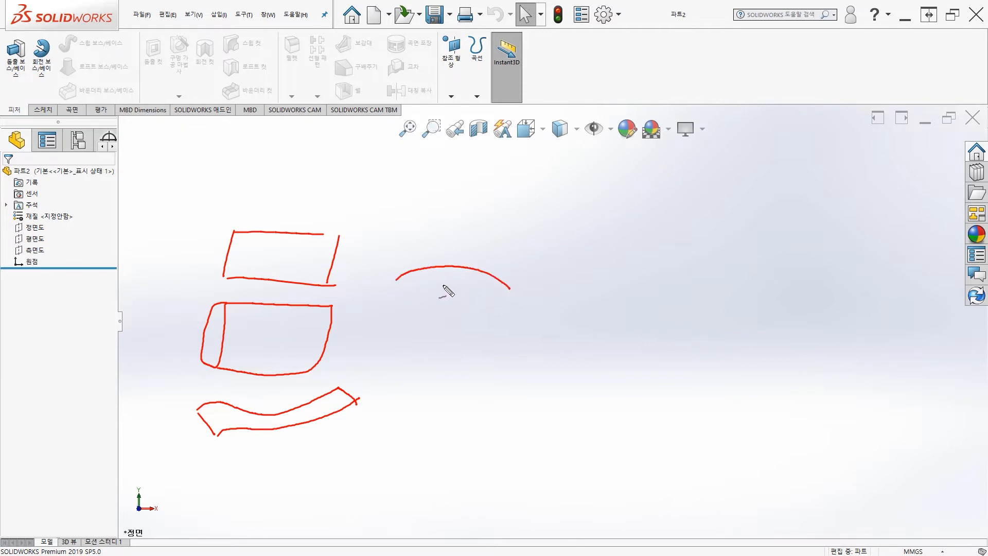
pyautogui.moveTo(397, 281); pyautogui.dragTo(511, 297)
pyautogui.moveTo(396, 280); pyautogui.dragTo(511, 294)
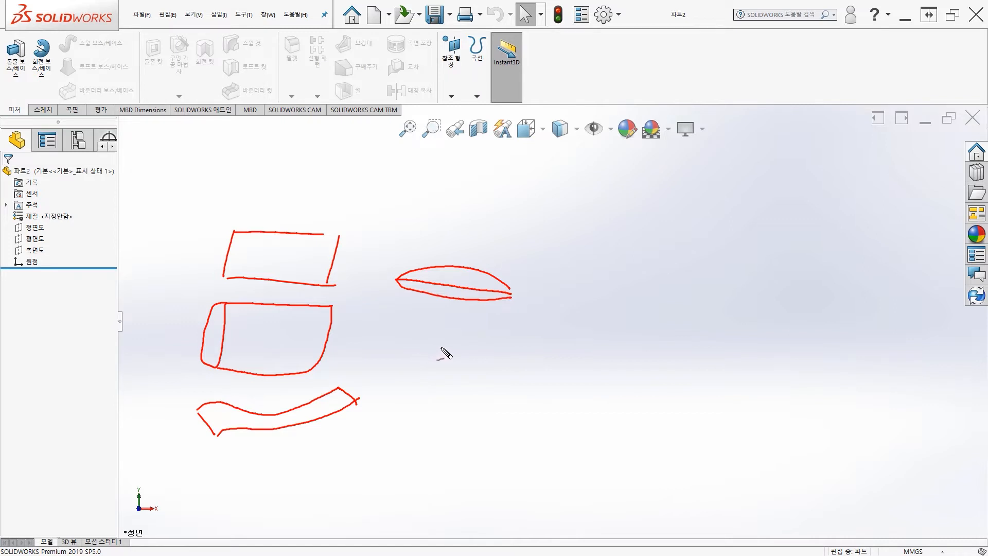
pyautogui.moveTo(425, 345)
pyautogui.mouseDown()
pyautogui.moveTo(504, 339)
pyautogui.moveTo(422, 345)
pyautogui.moveTo(415, 410)
pyautogui.moveTo(450, 428)
pyautogui.moveTo(483, 428)
pyautogui.mouseUp()
pyautogui.moveTo(509, 339)
pyautogui.mouseDown()
pyautogui.moveTo(516, 393)
pyautogui.moveTo(477, 428)
pyautogui.mouseUp()
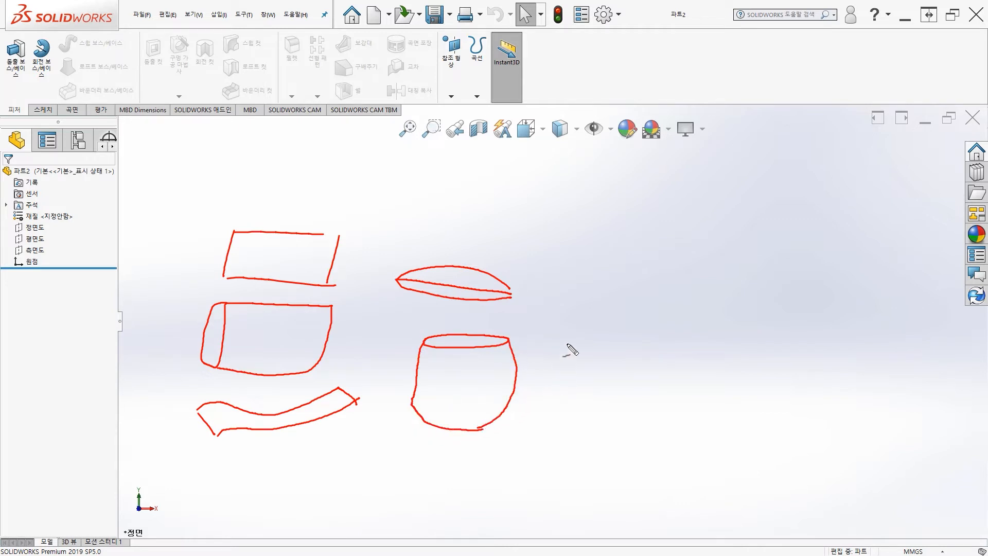
pyautogui.moveTo(558, 337); pyautogui.dragTo(635, 346)
pyautogui.moveTo(564, 337); pyautogui.dragTo(635, 345)
pyautogui.moveTo(552, 334); pyautogui.dragTo(539, 419)
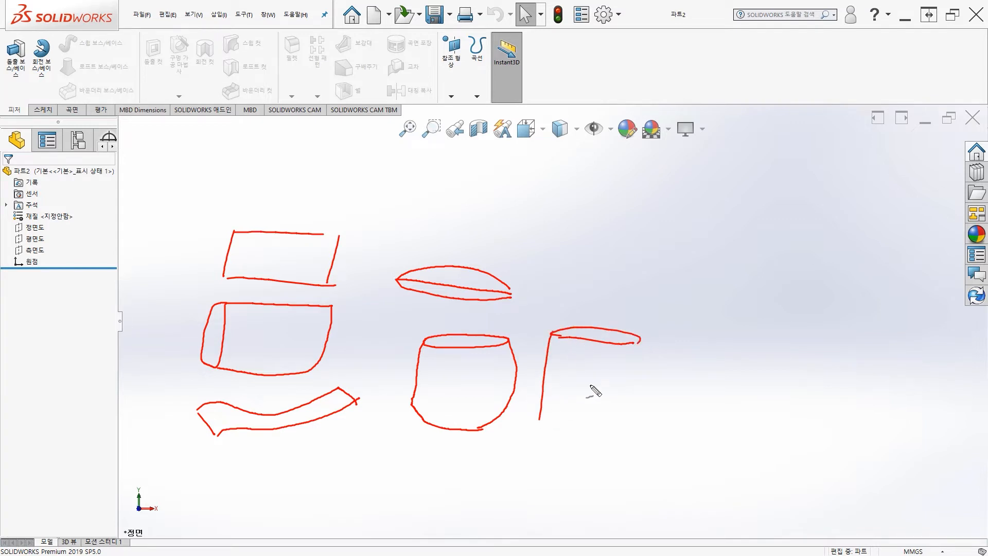
pyautogui.moveTo(639, 342); pyautogui.dragTo(613, 435)
pyautogui.moveTo(540, 420); pyautogui.dragTo(616, 436)
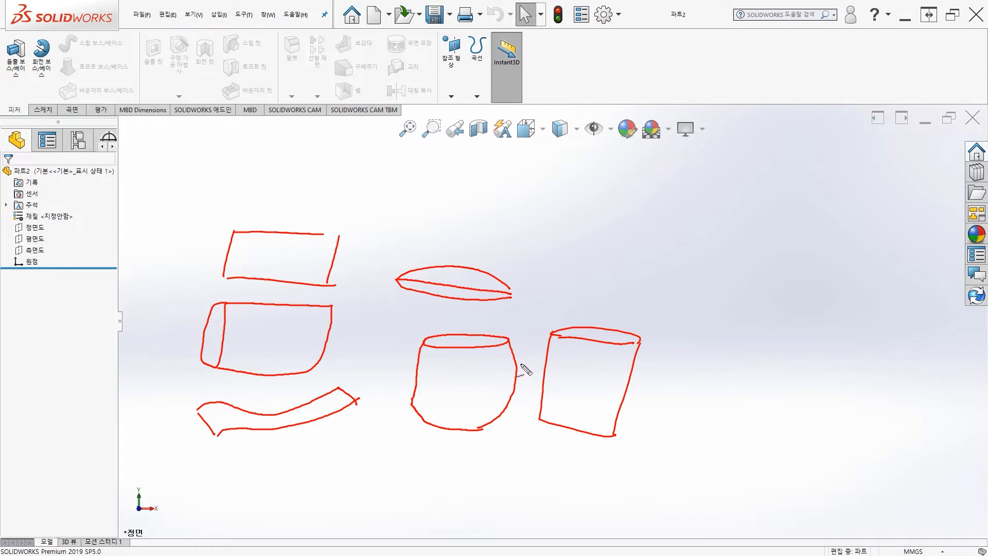
pyautogui.moveTo(534, 333)
pyautogui.mouseDown()
pyautogui.moveTo(516, 349)
pyautogui.moveTo(527, 347)
pyautogui.mouseUp()
pyautogui.moveTo(685, 339)
pyautogui.mouseDown()
pyautogui.moveTo(698, 367)
pyautogui.moveTo(668, 433)
pyautogui.mouseUp()
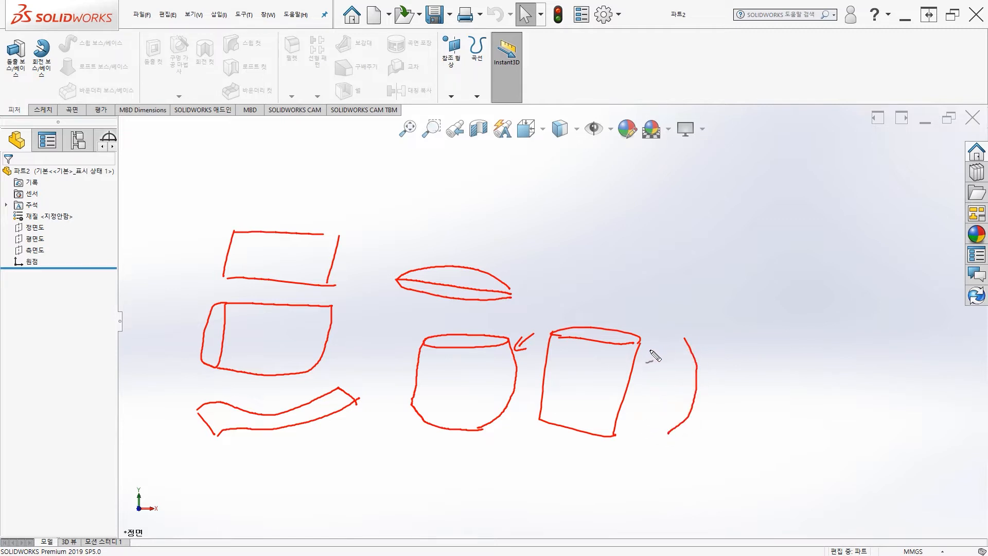
pyautogui.moveTo(653, 341)
pyautogui.mouseDown()
pyautogui.moveTo(630, 421)
pyautogui.moveTo(668, 428)
pyautogui.mouseUp()
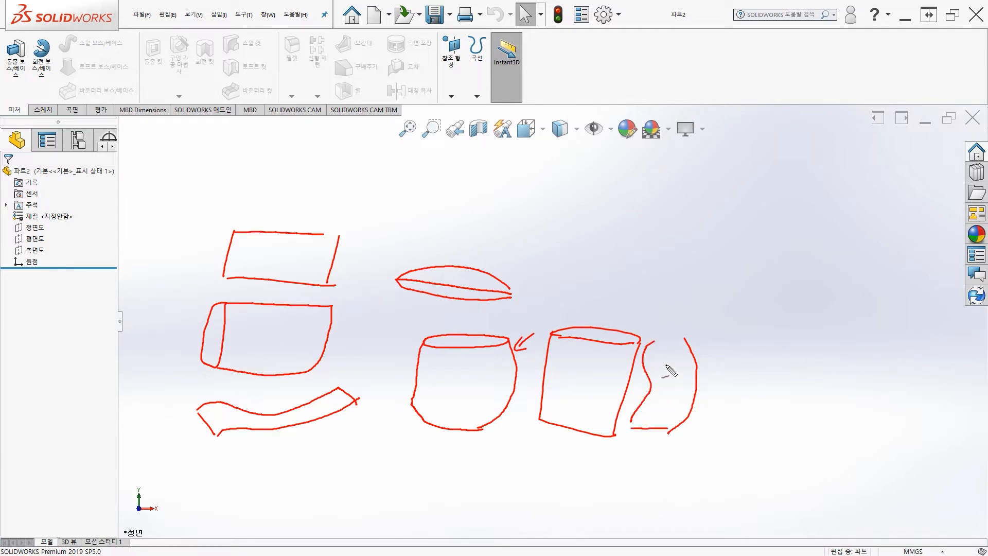
pyautogui.moveTo(650, 342); pyautogui.dragTo(689, 337)
pyautogui.moveTo(723, 277); pyautogui.dragTo(800, 282)
pyautogui.moveTo(718, 274)
pyautogui.mouseDown()
pyautogui.moveTo(801, 265)
pyautogui.moveTo(845, 277)
pyautogui.mouseUp()
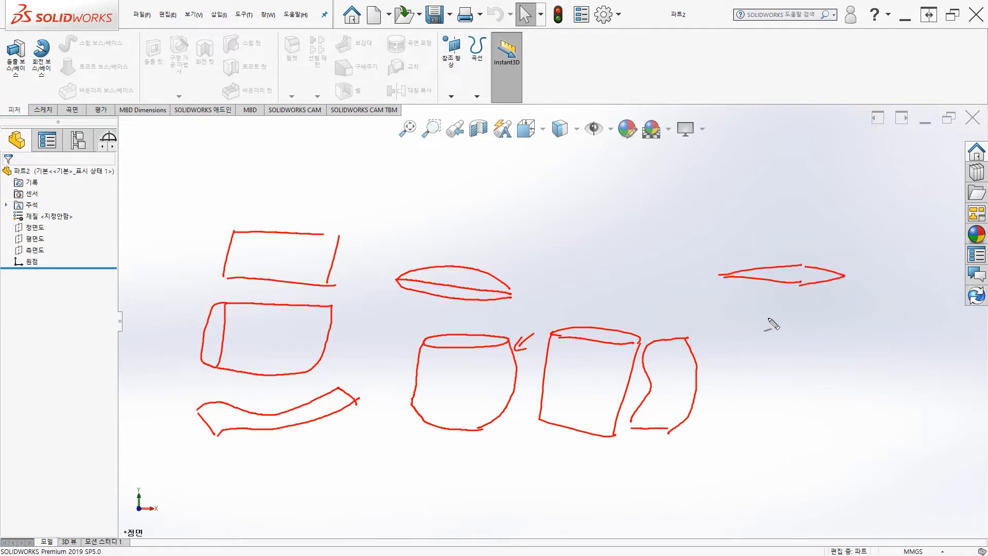
pyautogui.moveTo(818, 327)
pyautogui.mouseDown()
pyautogui.moveTo(816, 339)
pyautogui.moveTo(832, 333)
pyautogui.mouseUp()
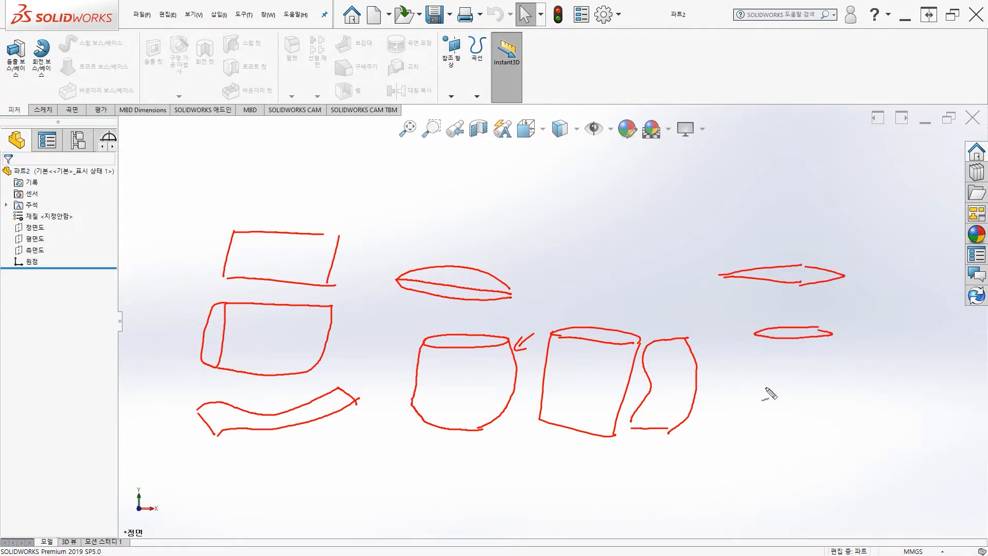
pyautogui.moveTo(739, 397); pyautogui.dragTo(832, 398)
pyautogui.moveTo(721, 276)
pyautogui.mouseDown()
pyautogui.moveTo(737, 360)
pyautogui.moveTo(722, 392)
pyautogui.mouseUp()
pyautogui.moveTo(845, 278); pyautogui.dragTo(850, 392)
pyautogui.moveTo(730, 391); pyautogui.dragTo(852, 393)
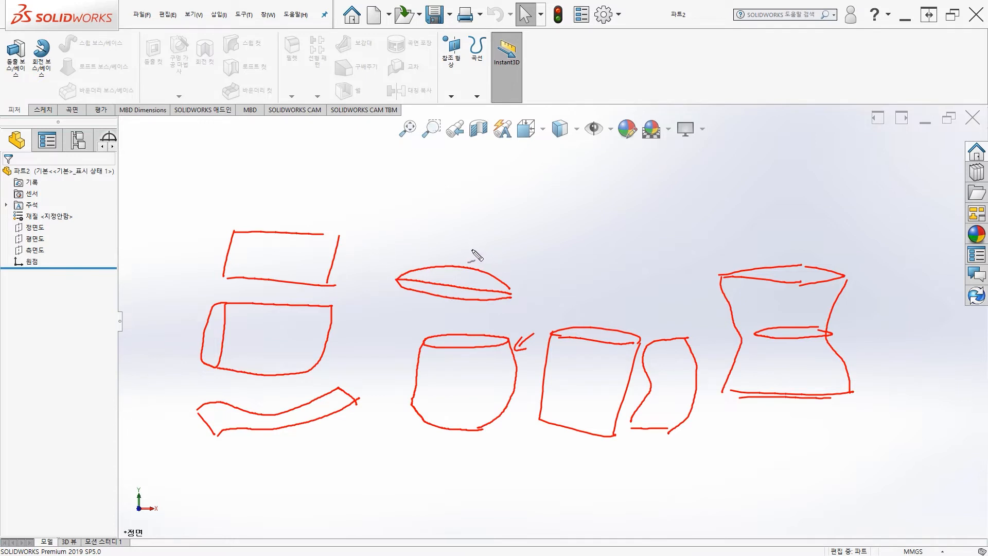
pyautogui.press('Escape')
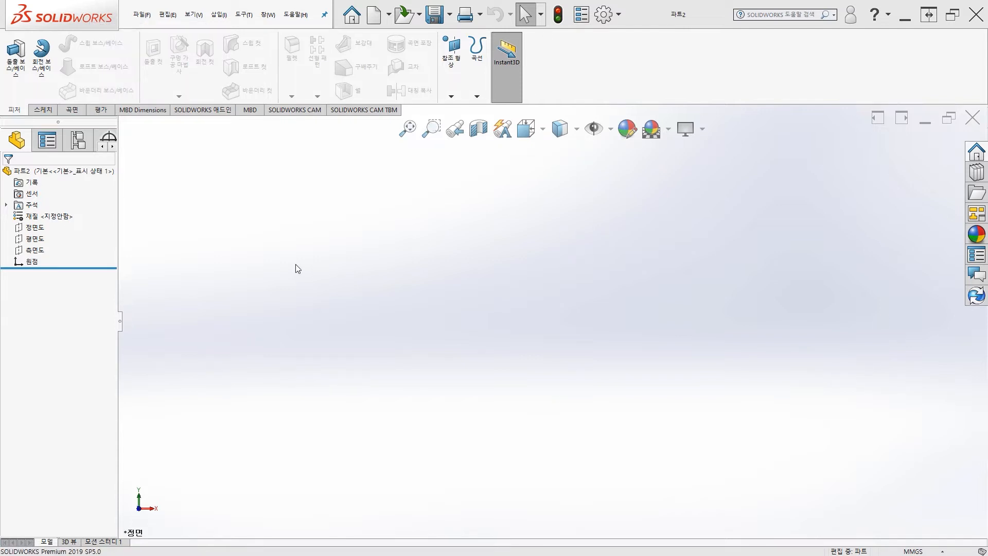
# Step: Show the front plane (정면도) in the graphics area
pyautogui.click(47, 228)
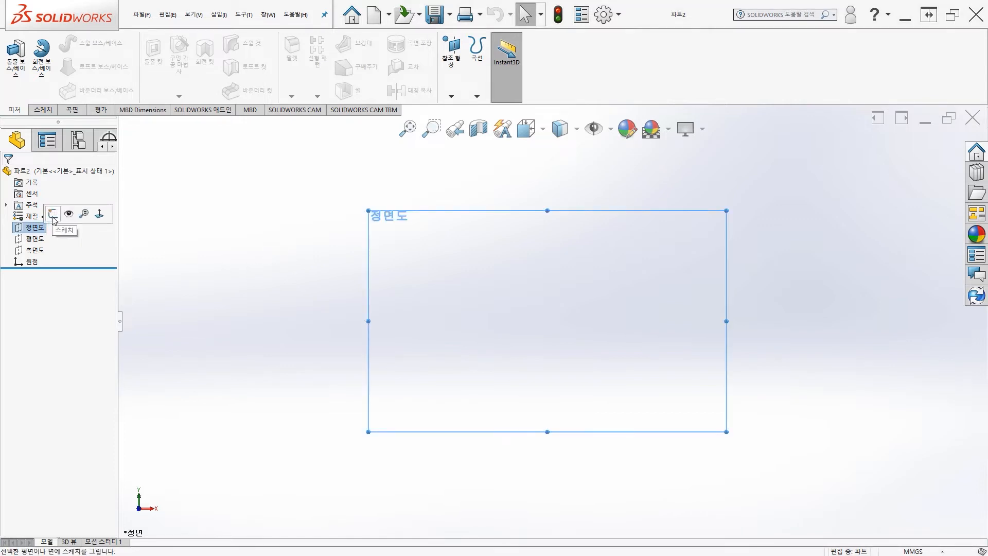
pyautogui.click(53, 216)
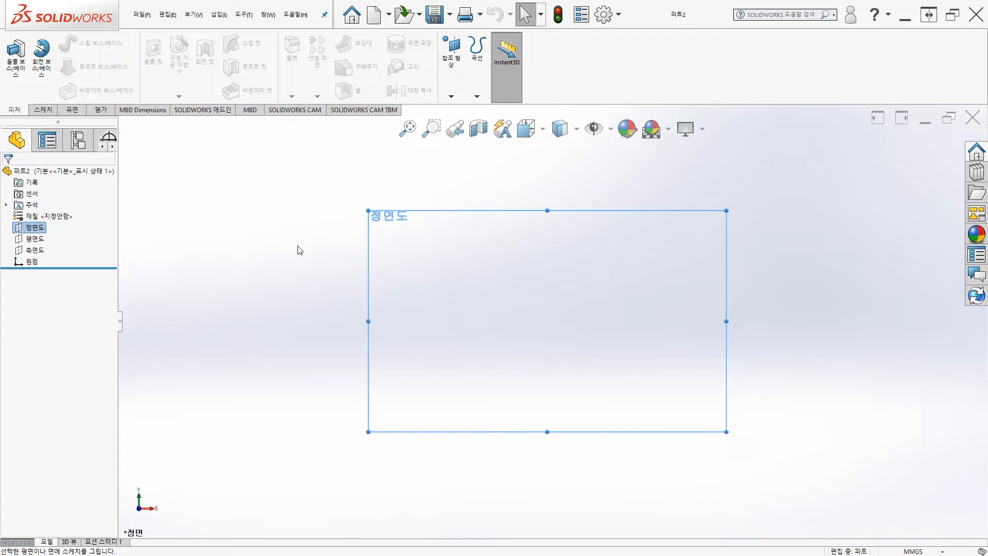
pyautogui.moveTo(287, 264); pyautogui.dragTo(285, 274, button='middle')
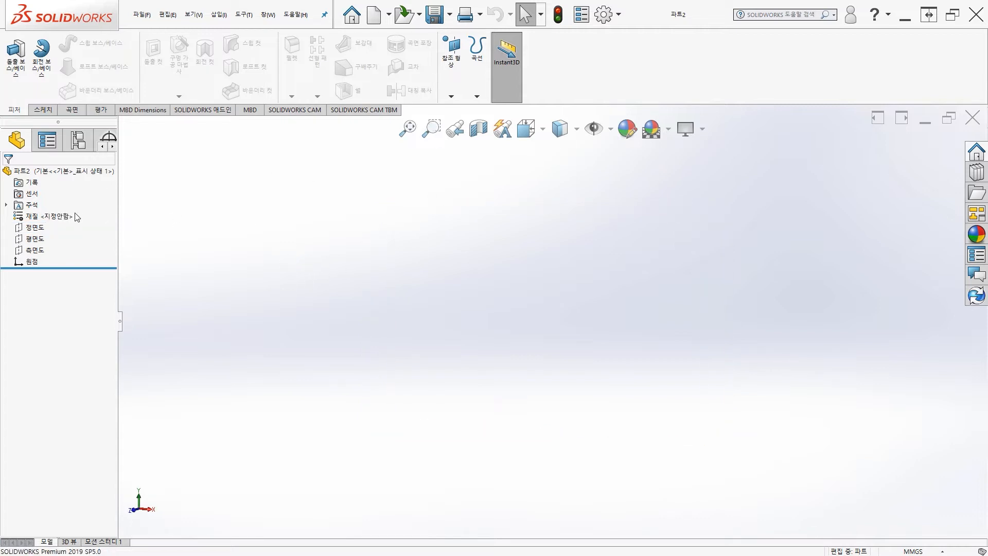
pyautogui.click(33, 229)
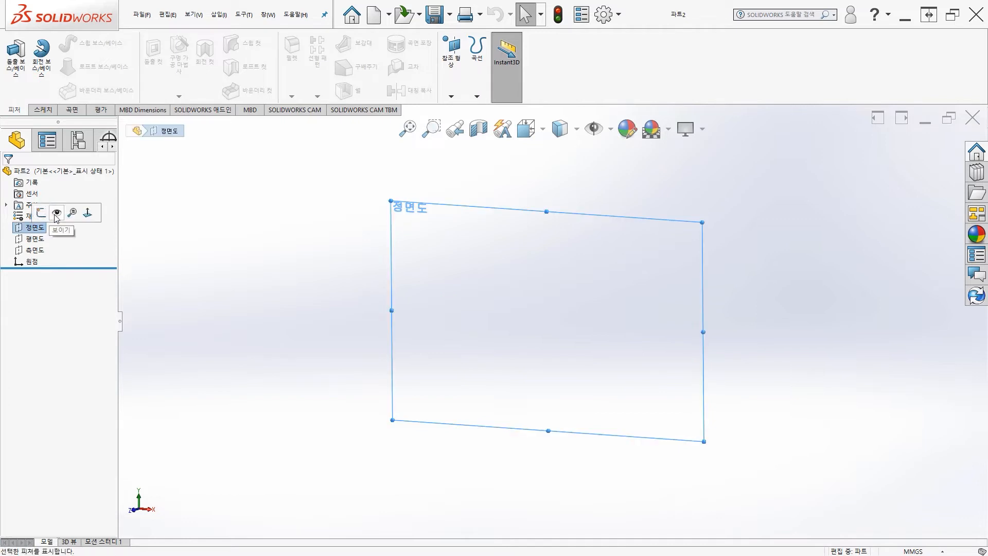
pyautogui.click(56, 213)
# Step: Set up three reference planes offset in front of the front plane (정면도), spaced 30 mm apart
pyautogui.moveTo(287, 302)
pyautogui.mouseDown(button='middle')
pyautogui.moveTo(234, 318)
pyautogui.moveTo(256, 327)
pyautogui.moveTo(293, 309)
pyautogui.mouseUp(button='middle')
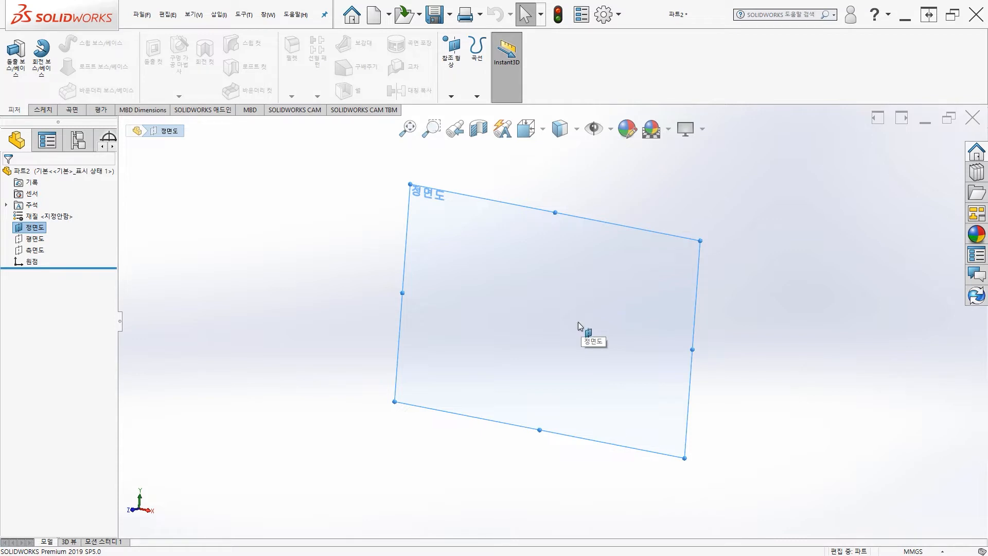
pyautogui.moveTo(329, 280); pyautogui.dragTo(328, 294, button='middle')
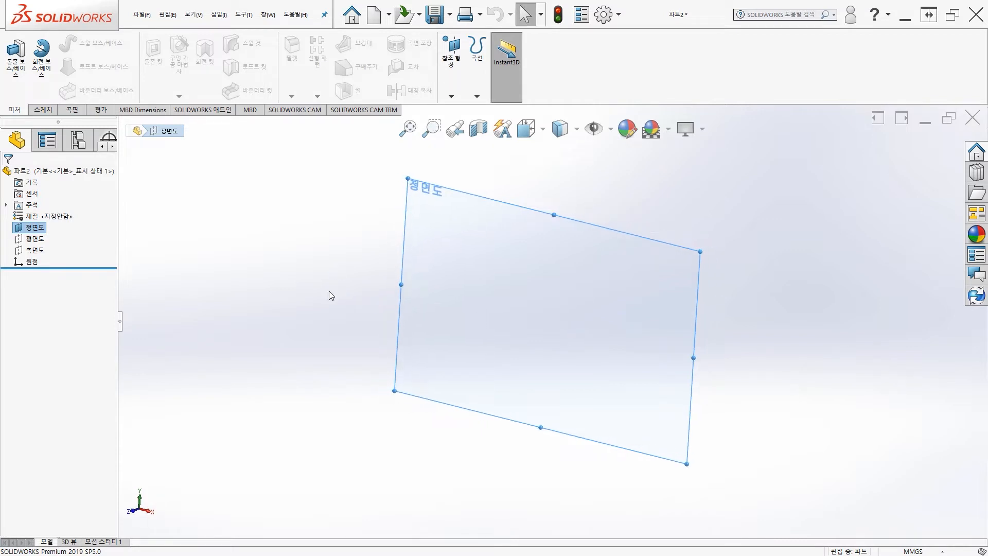
pyautogui.scroll(1, 328, 294)
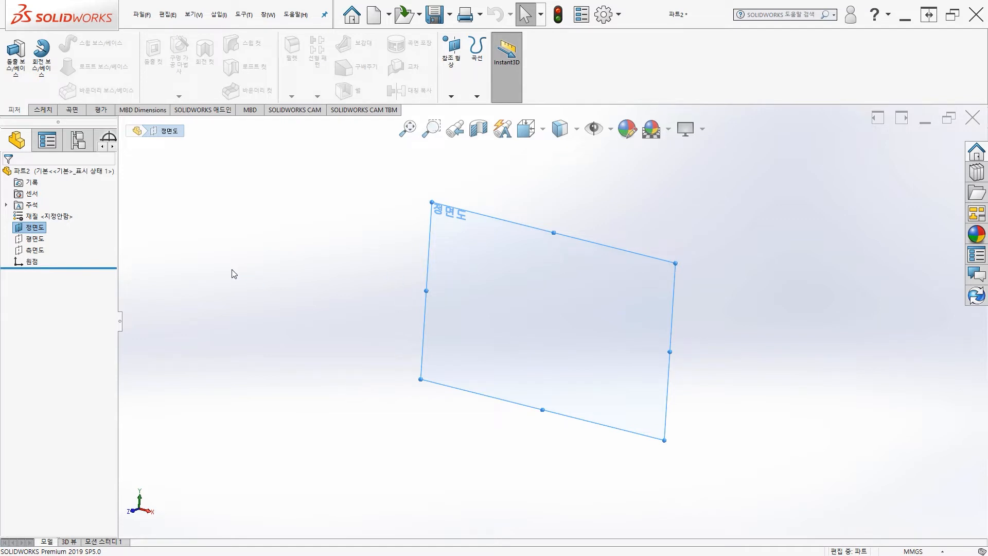
pyautogui.moveTo(275, 285); pyautogui.dragTo(307, 271, button='middle')
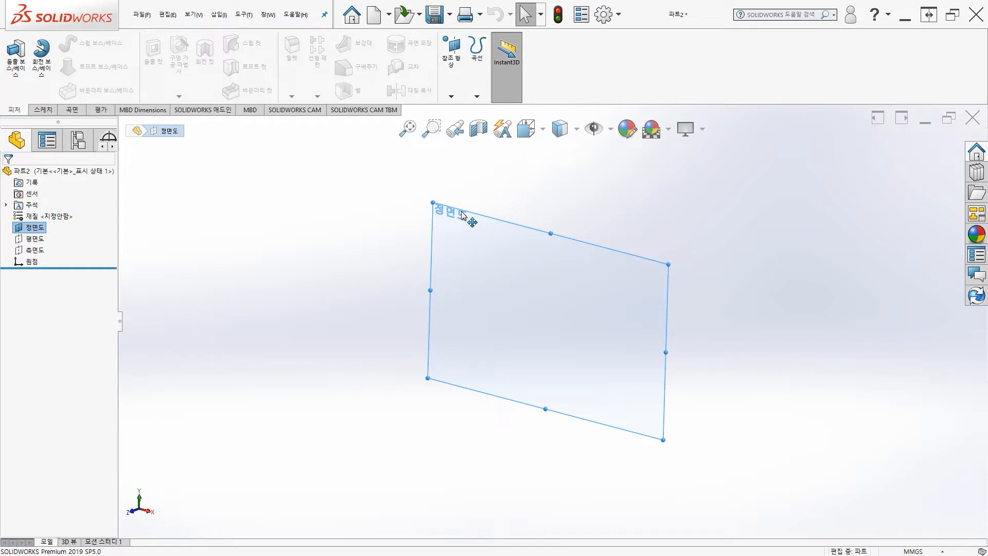
pyautogui.keyDown('ctrl'); pyautogui.moveTo(463, 214); pyautogui.dragTo(409, 237); pyautogui.keyUp('ctrl')
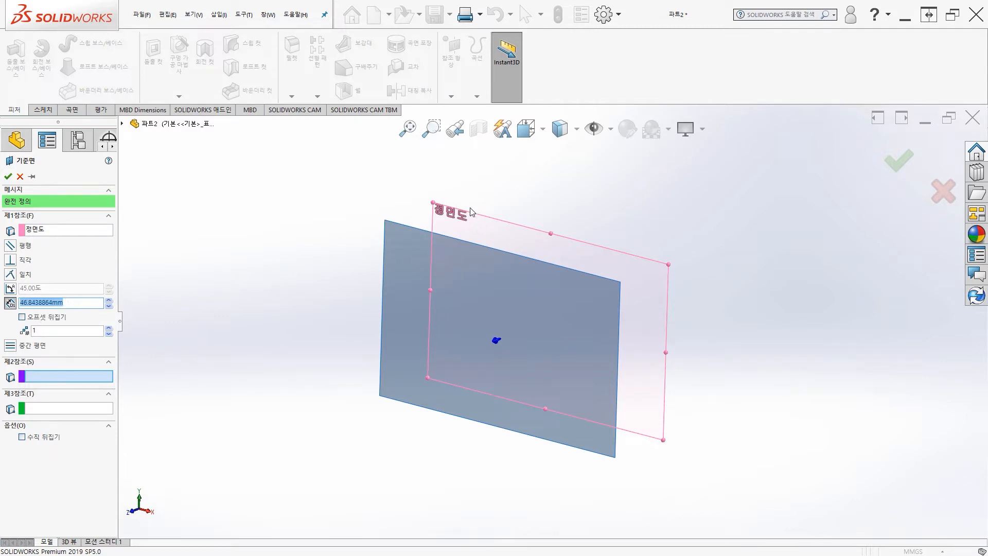
pyautogui.click(68, 302)
pyautogui.doubleClick(70, 303)
pyautogui.write('30')
pyautogui.click(53, 331)
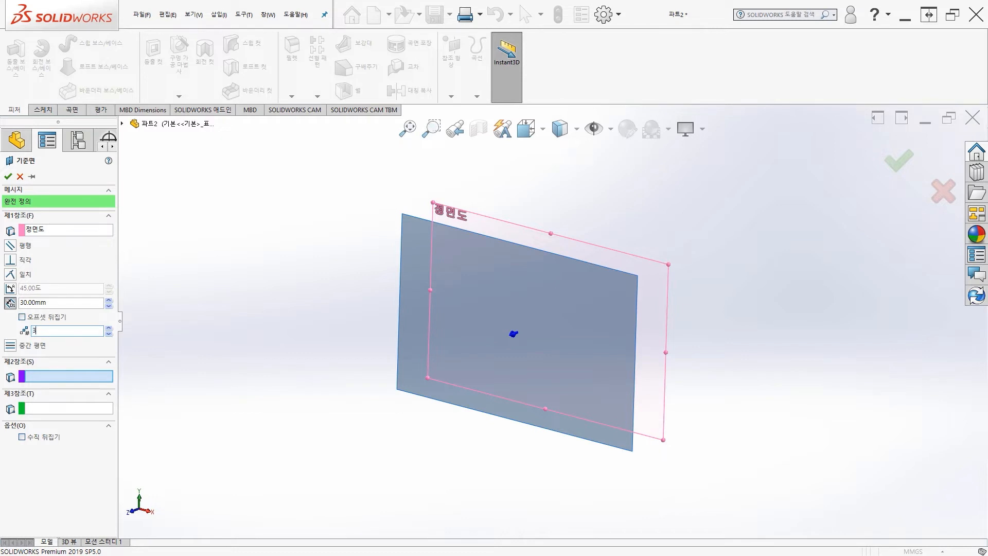
pyautogui.press('Return')
pyautogui.moveTo(242, 273); pyautogui.dragTo(228, 285, button='middle')
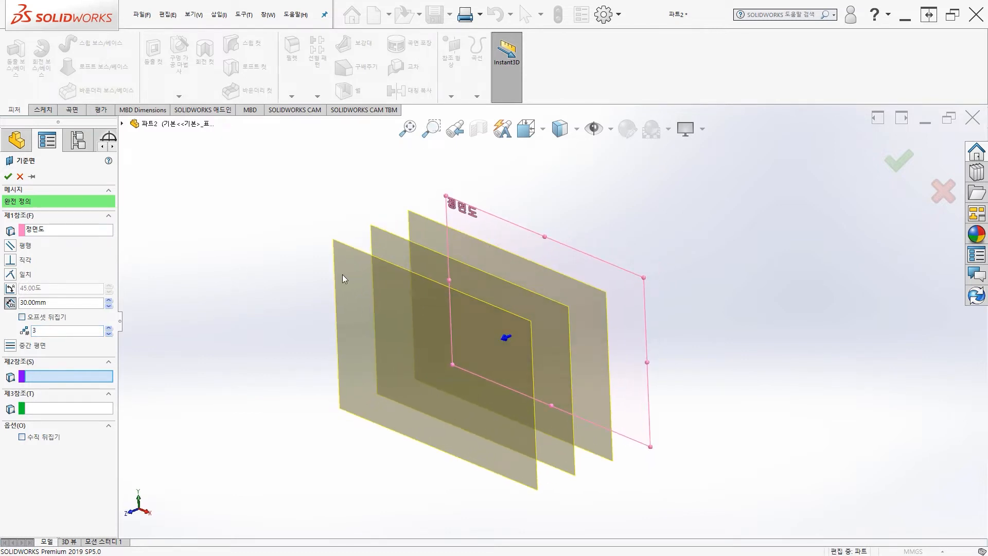
pyautogui.moveTo(239, 269); pyautogui.dragTo(226, 296, button='middle')
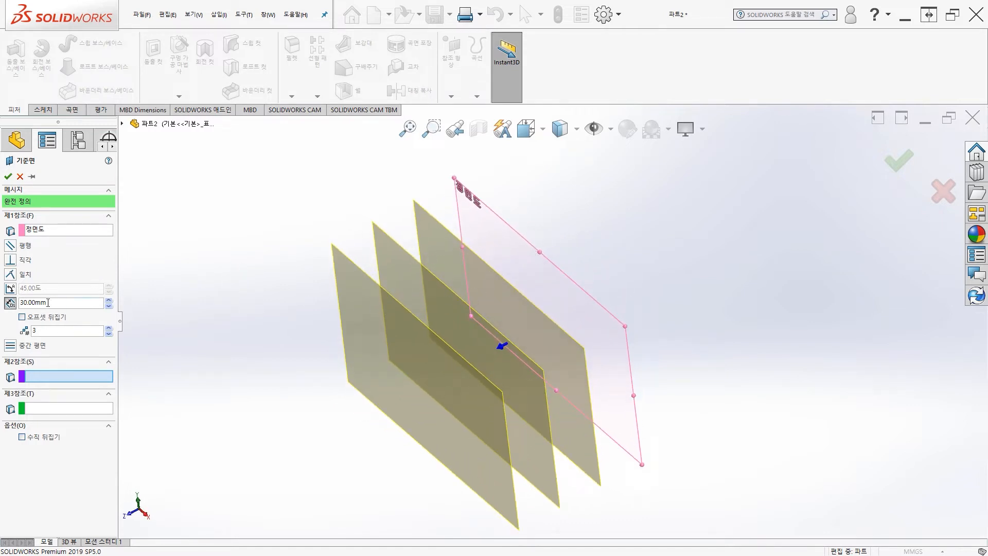
# Step: Try flipping the offset direction, restore the original side and accept the three offset planes
pyautogui.click(23, 317)
pyautogui.click(22, 317)
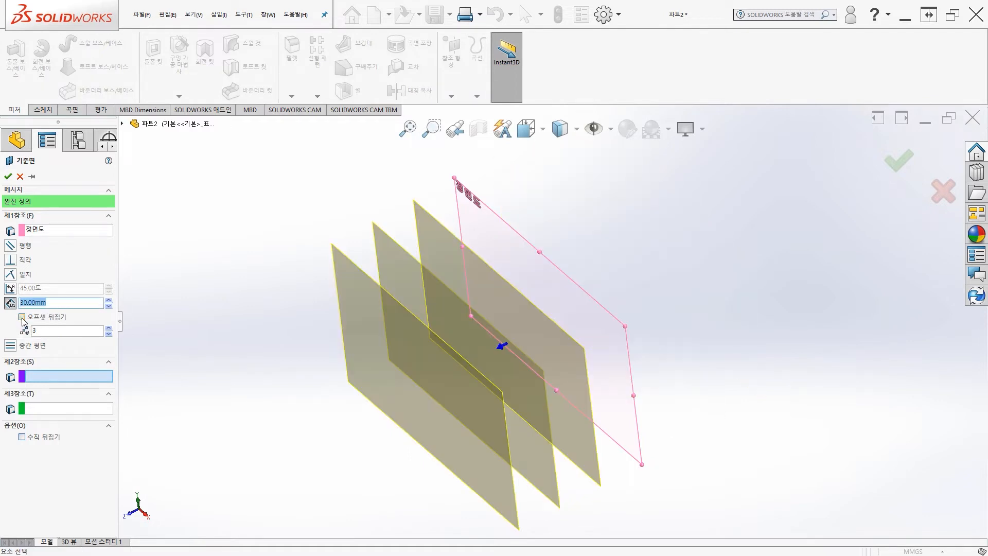
pyautogui.click(22, 317)
pyautogui.click(22, 317)
pyautogui.click(8, 176)
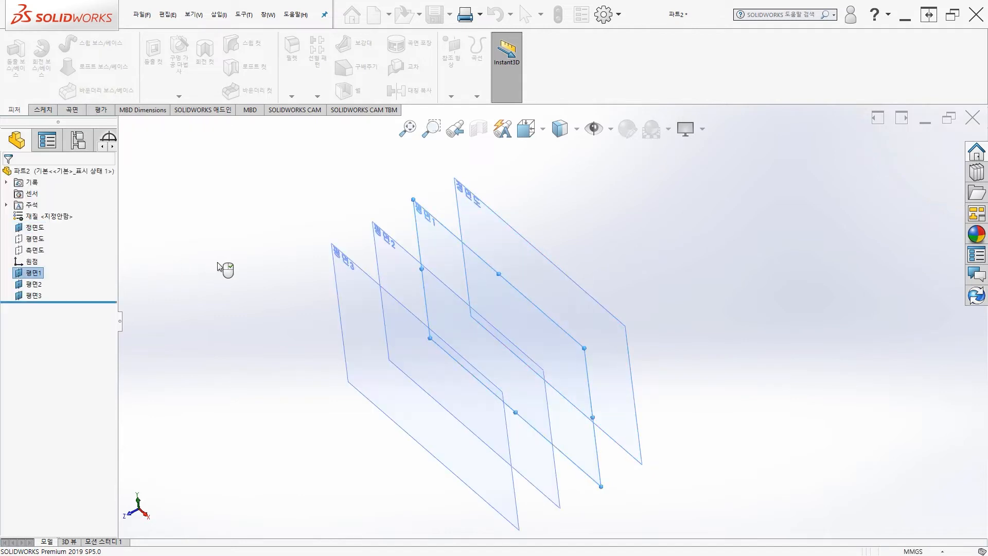
# Step: Delete 평면3, the offset plane farthest from the front plane
pyautogui.click(224, 301)
pyautogui.moveTo(231, 253); pyautogui.dragTo(227, 273, button='middle')
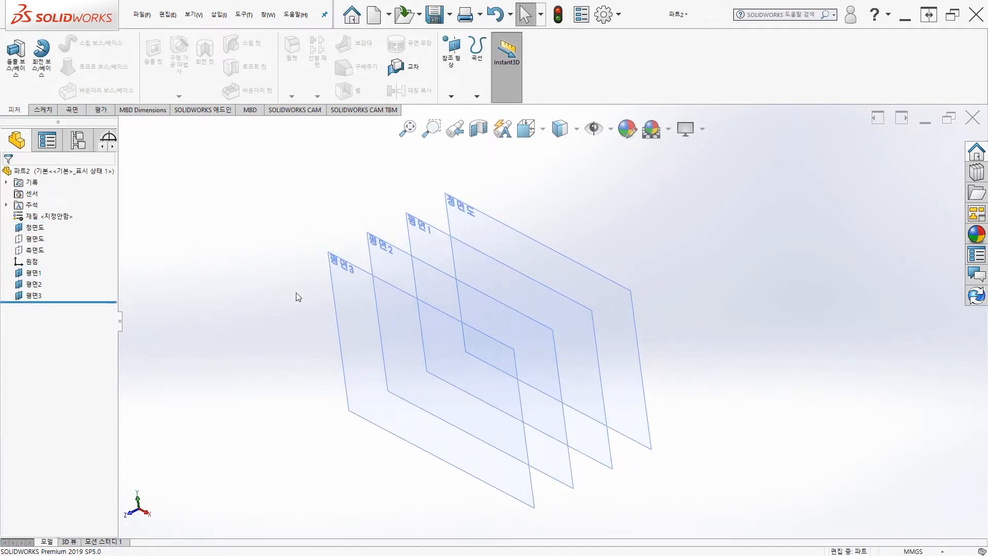
pyautogui.keyDown('ctrl'); pyautogui.moveTo(296, 292); pyautogui.dragTo(272, 277, button='middle'); pyautogui.keyUp('ctrl')
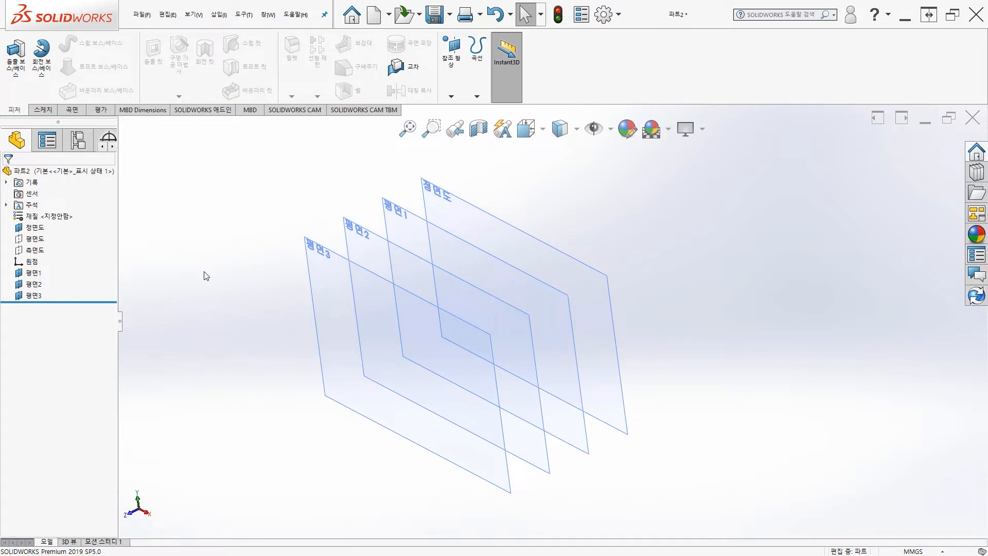
pyautogui.moveTo(202, 273); pyautogui.dragTo(229, 267, button='middle')
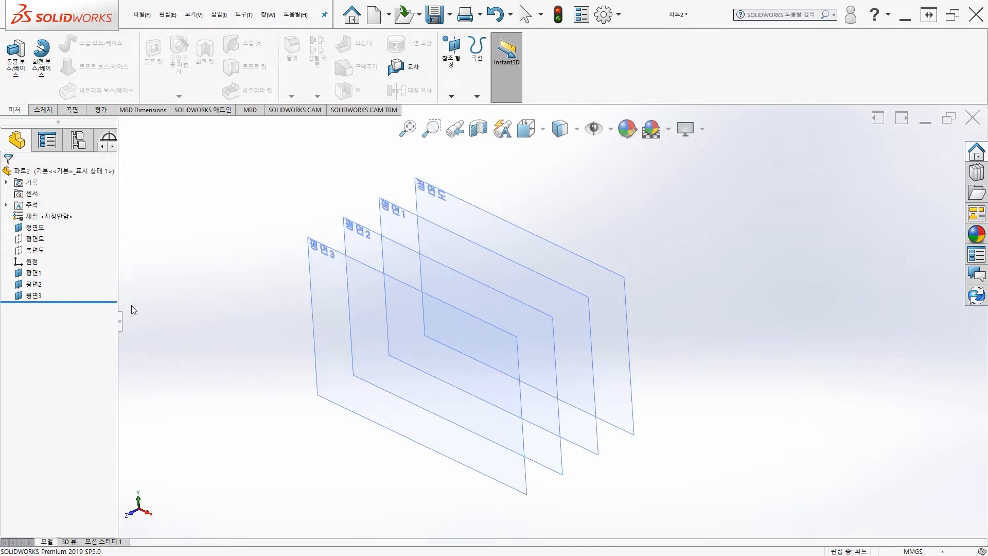
pyautogui.click(37, 296)
pyautogui.rightClick(37, 296)
pyautogui.click(62, 376)
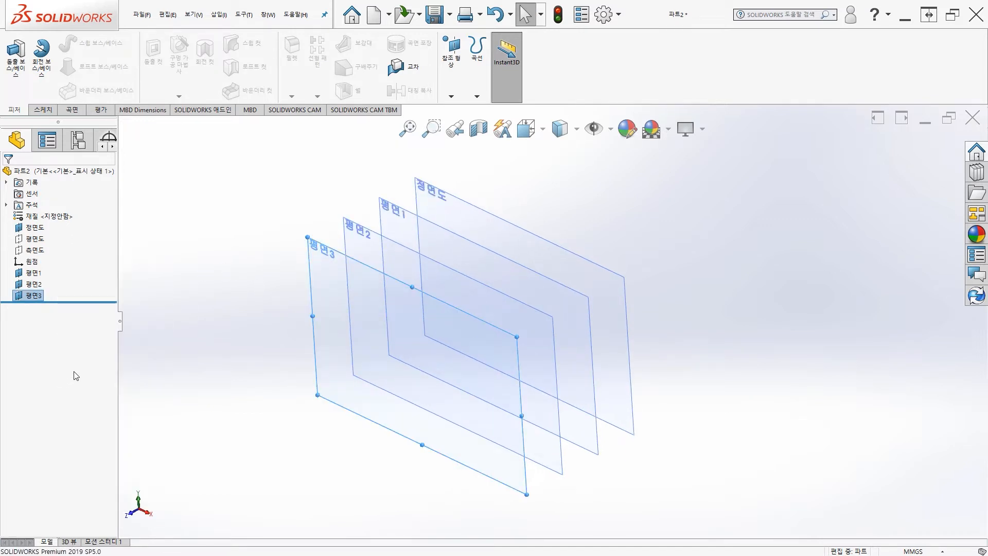
pyautogui.click(695, 193)
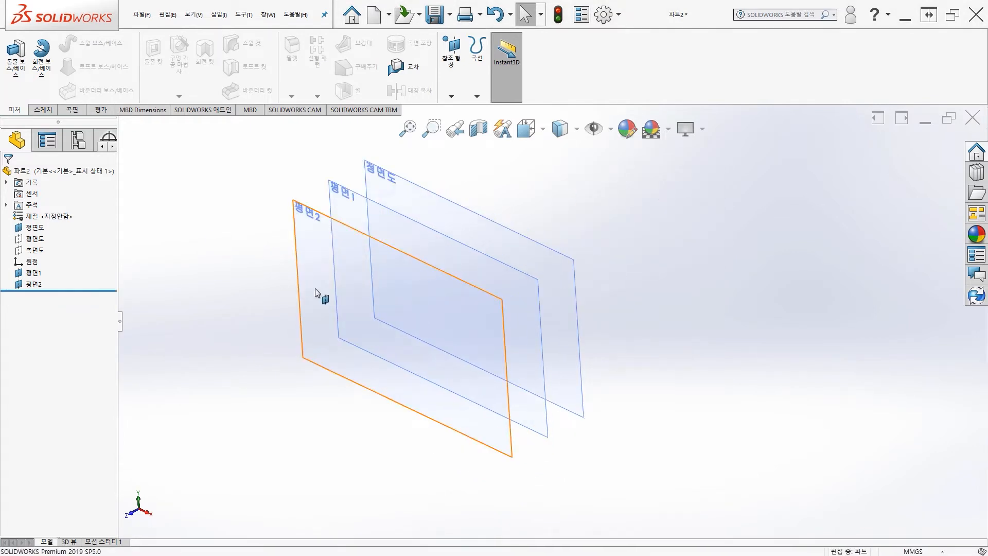
# Step: Sketch a circle about 73 mm in diameter on 평면2, centred on the origin
pyautogui.click(313, 289)
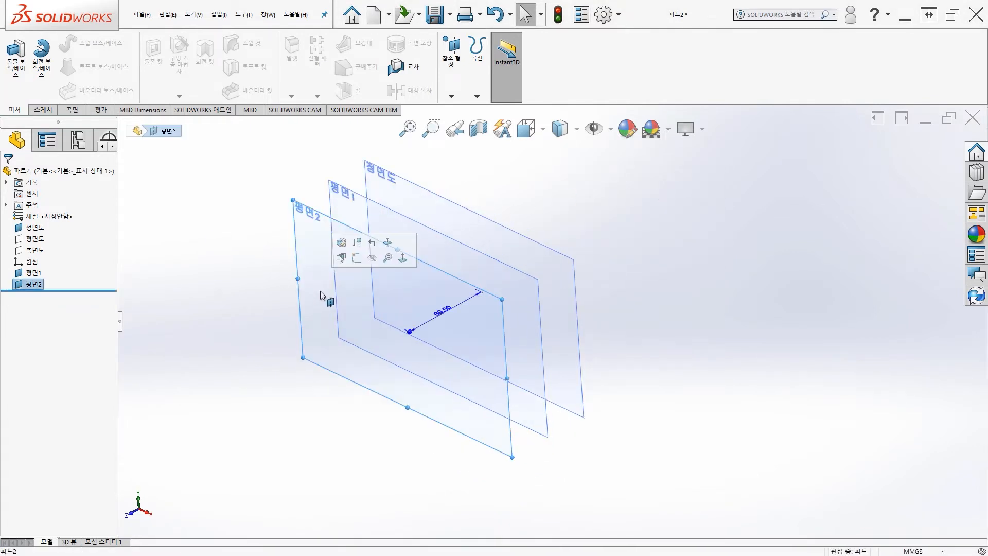
pyautogui.click(356, 259)
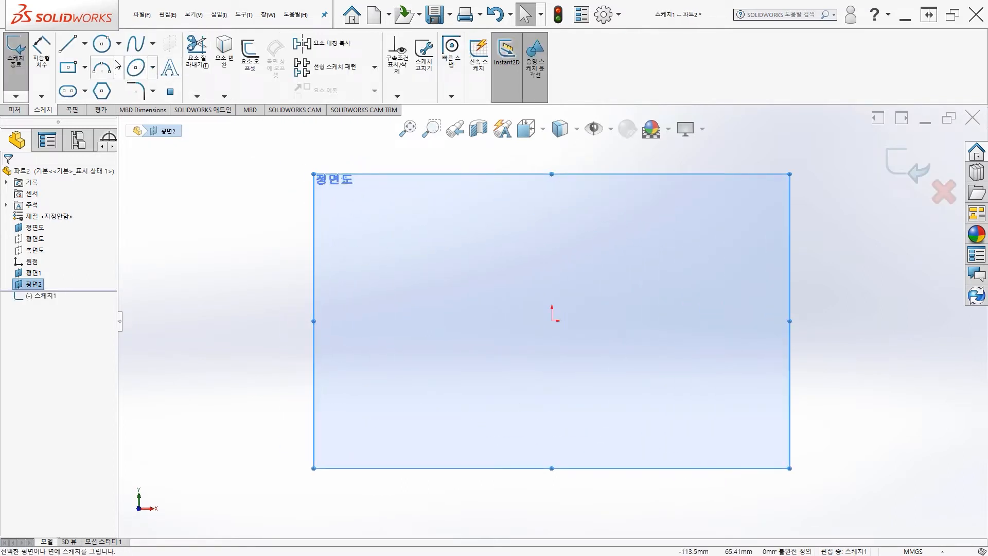
pyautogui.click(101, 44)
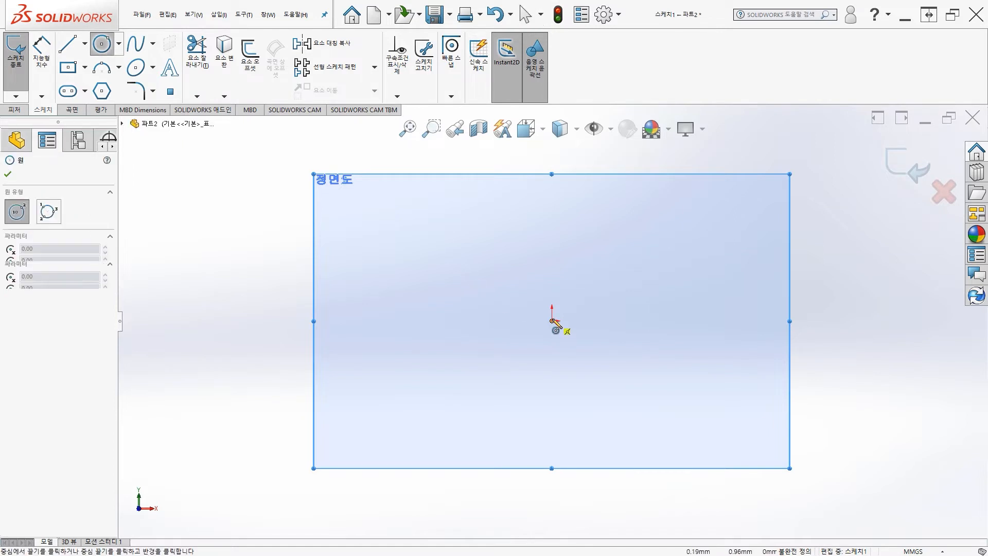
pyautogui.click(552, 320)
pyautogui.click(475, 259)
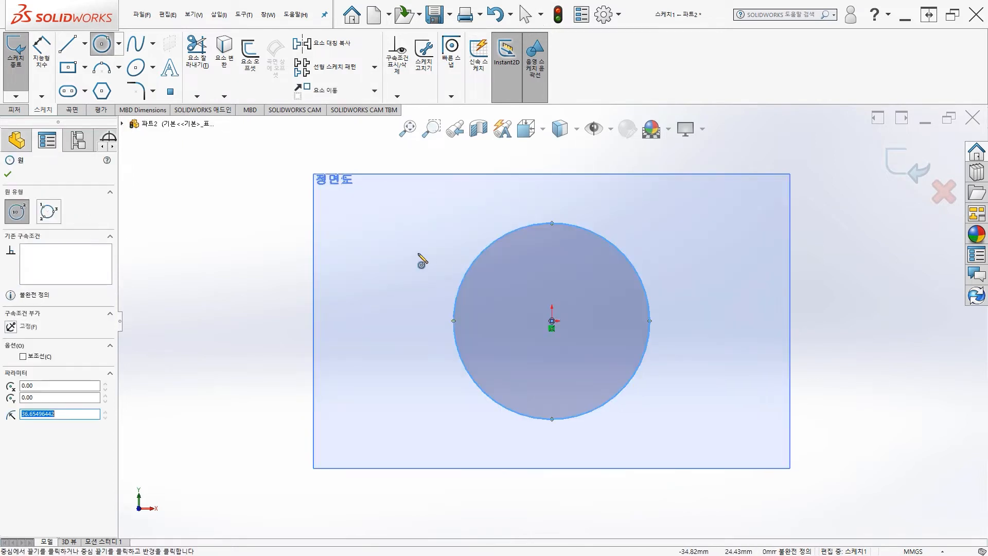
# Step: Dimension the circle on 평면2 to a diameter of 100 mm and finish the sketch
pyautogui.click(45, 52)
pyautogui.click(480, 252)
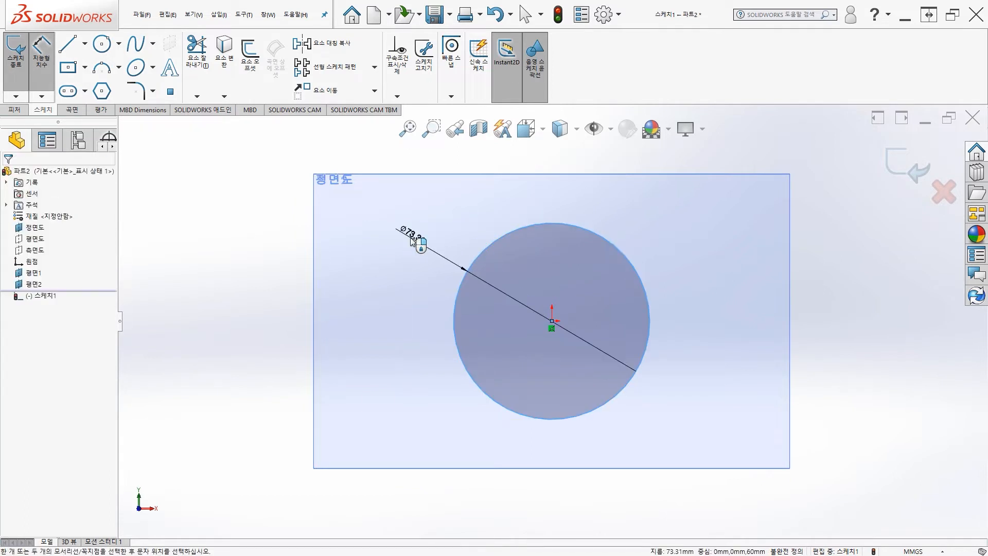
pyautogui.click(412, 241)
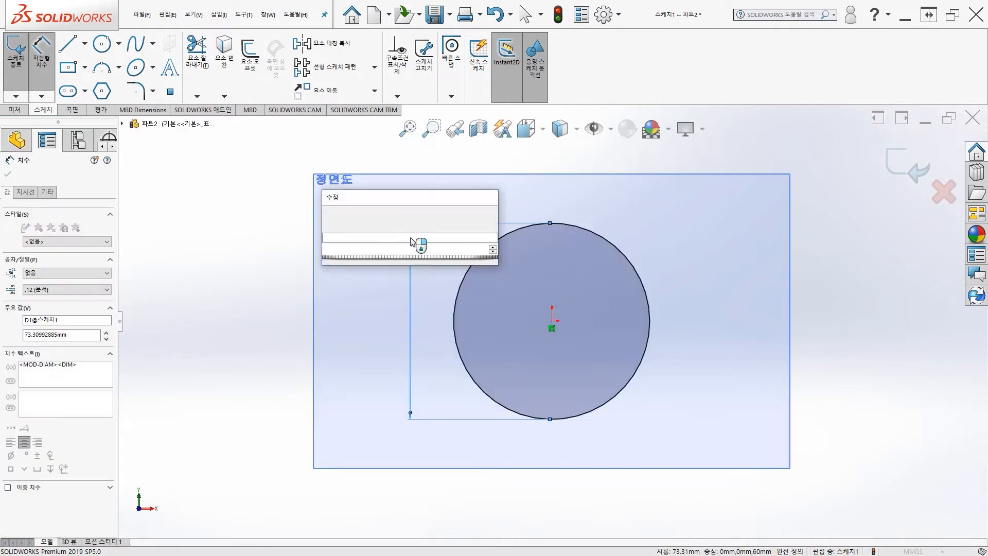
pyautogui.write('100')
pyautogui.press('Return')
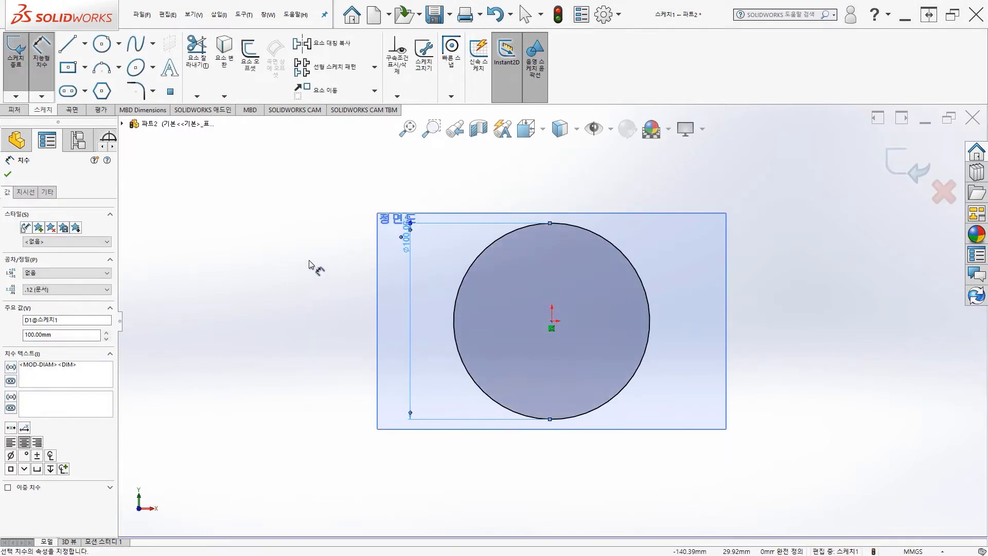
pyautogui.moveTo(419, 194)
pyautogui.mouseDown(button='middle')
pyautogui.moveTo(364, 212)
pyautogui.moveTo(365, 233)
pyautogui.mouseUp(button='middle')
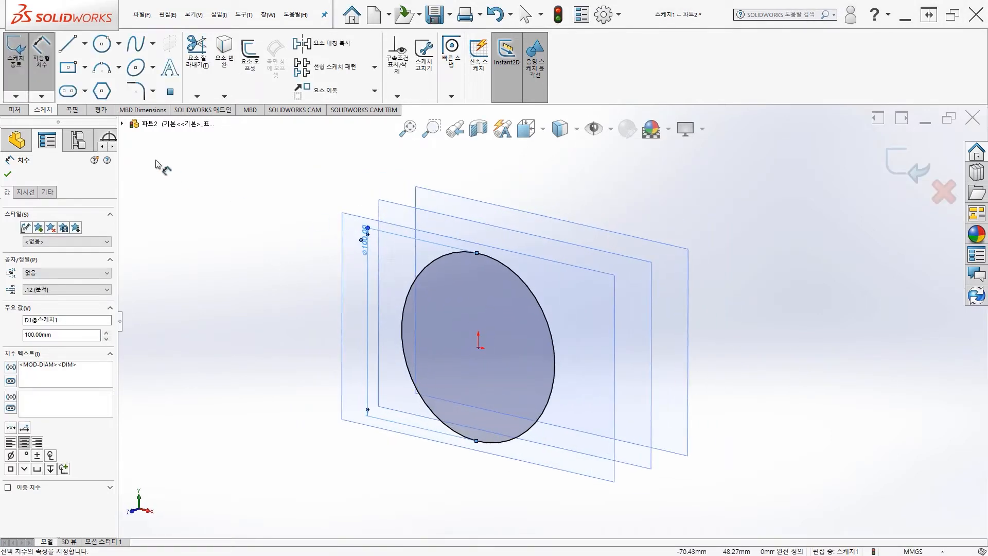
pyautogui.click(18, 55)
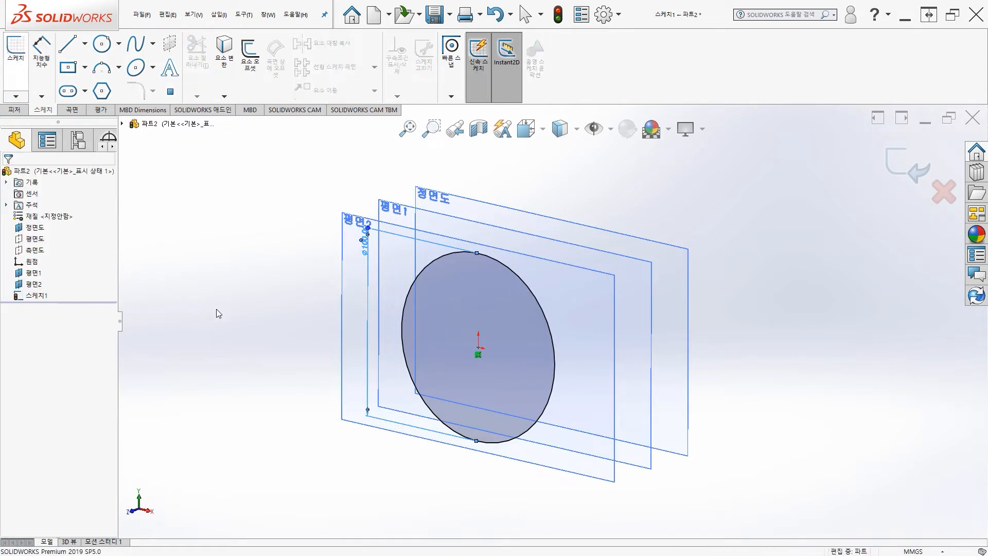
# Step: Create a sketch on the front plane (정면도) by converting the circle from 평면2, and finish the sketch
pyautogui.moveTo(287, 287)
pyautogui.mouseDown(button='middle')
pyautogui.moveTo(309, 288)
pyautogui.moveTo(298, 301)
pyautogui.mouseUp(button='middle')
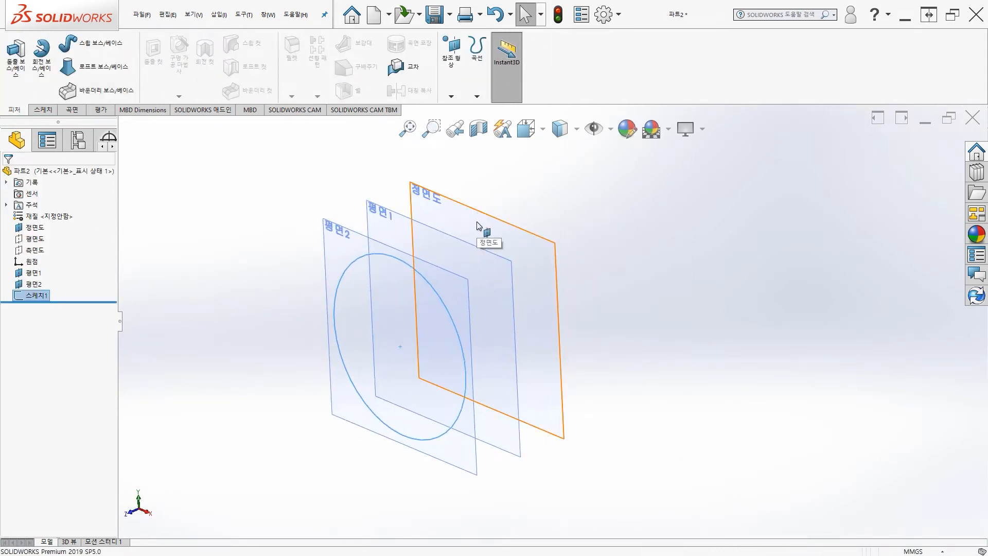
pyautogui.click(462, 221)
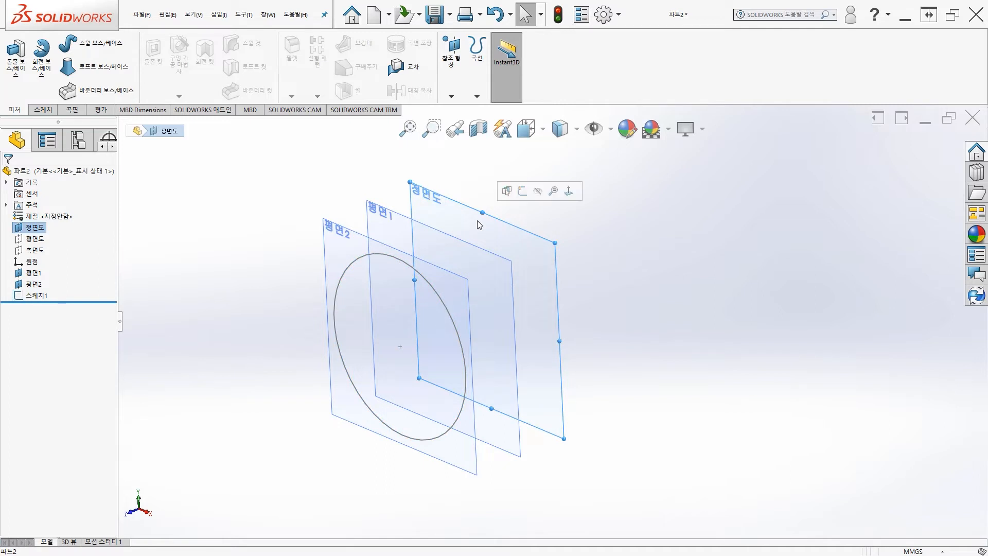
pyautogui.click(523, 192)
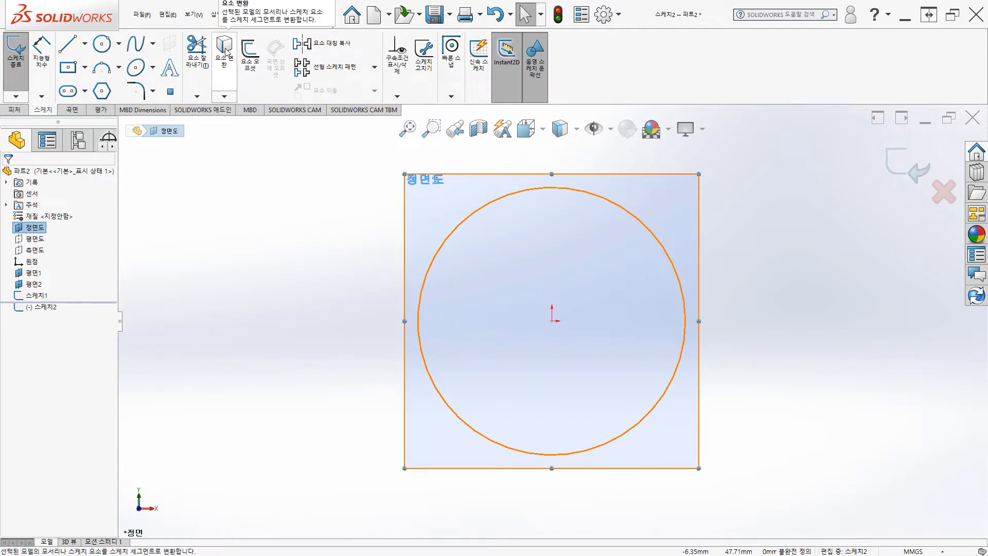
pyautogui.click(225, 51)
pyautogui.hotkey('ctrl', '7')
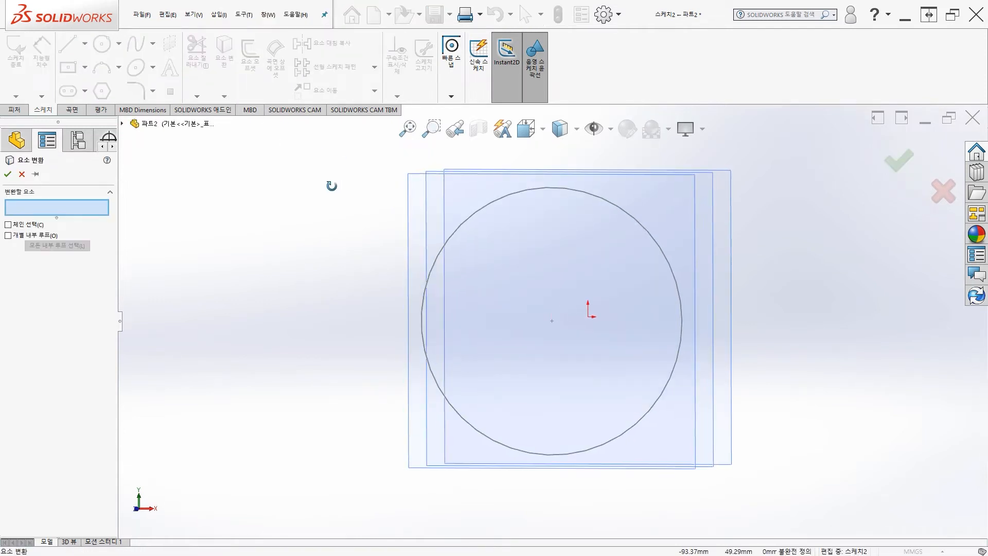
pyautogui.click(468, 221)
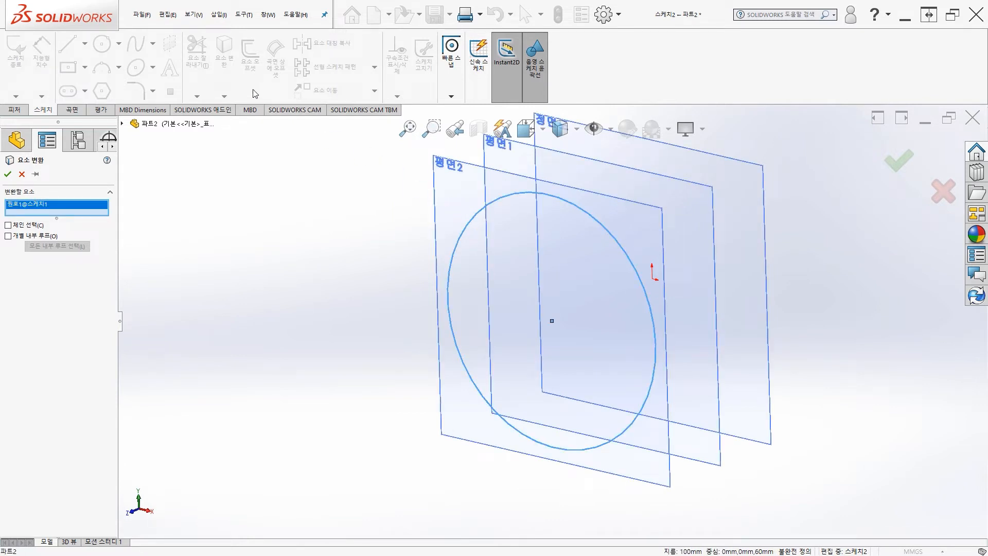
pyautogui.click(7, 174)
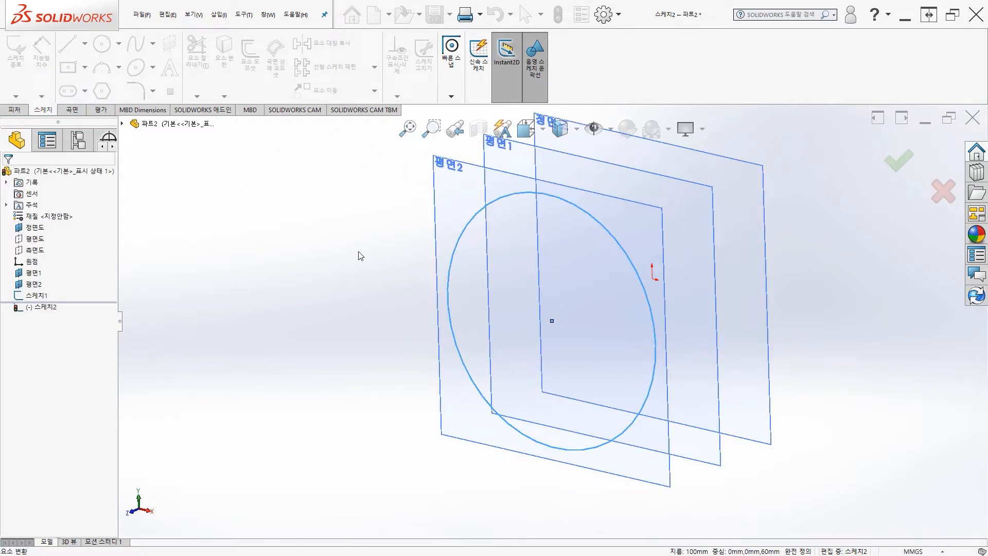
pyautogui.moveTo(331, 239)
pyautogui.mouseDown(button='middle')
pyautogui.moveTo(229, 271)
pyautogui.moveTo(288, 254)
pyautogui.moveTo(342, 254)
pyautogui.moveTo(317, 276)
pyautogui.moveTo(276, 256)
pyautogui.moveTo(314, 245)
pyautogui.moveTo(293, 258)
pyautogui.moveTo(278, 239)
pyautogui.mouseUp(button='middle')
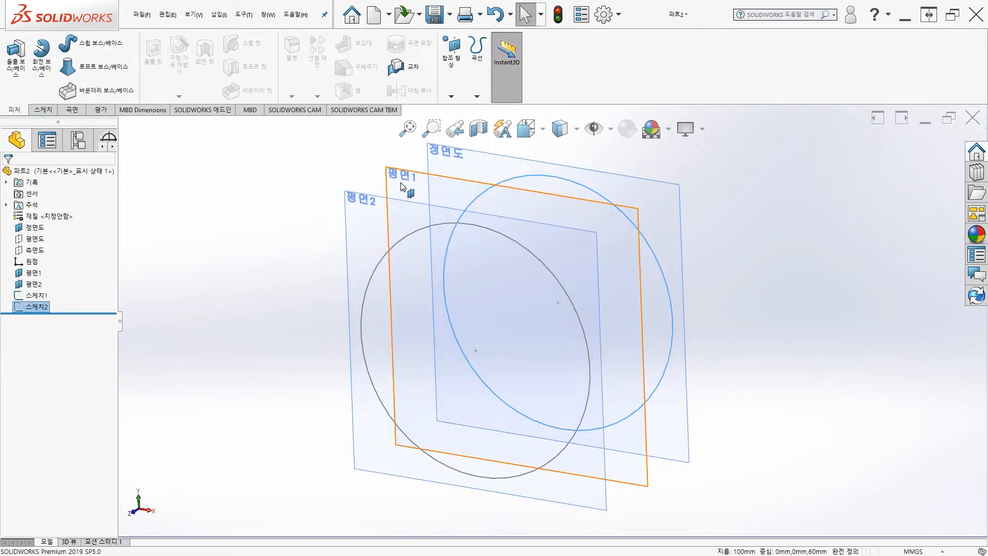
# Step: Sketch a centre rectangle about 58 mm high on 평면1, centred on the origin, and finish the sketch
pyautogui.click(403, 187)
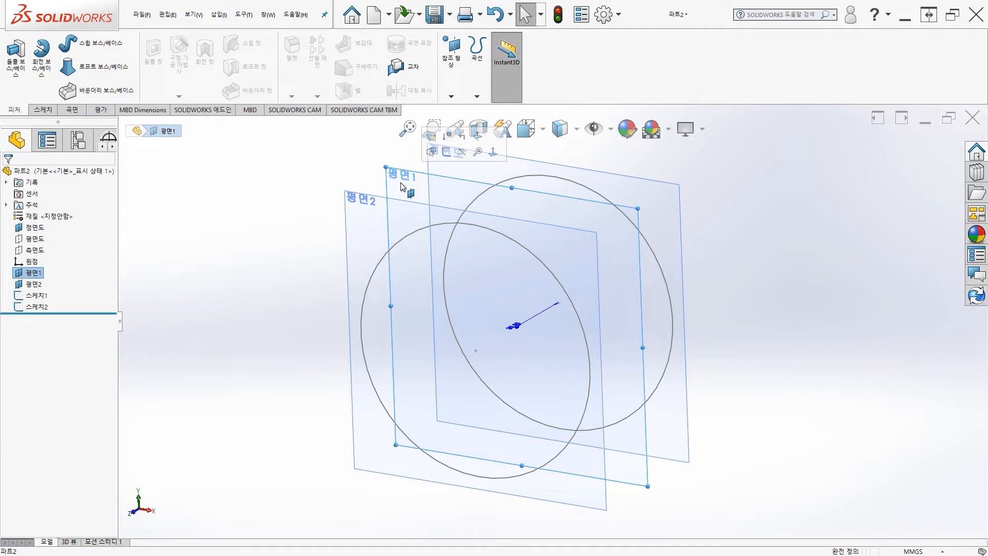
pyautogui.click(450, 155)
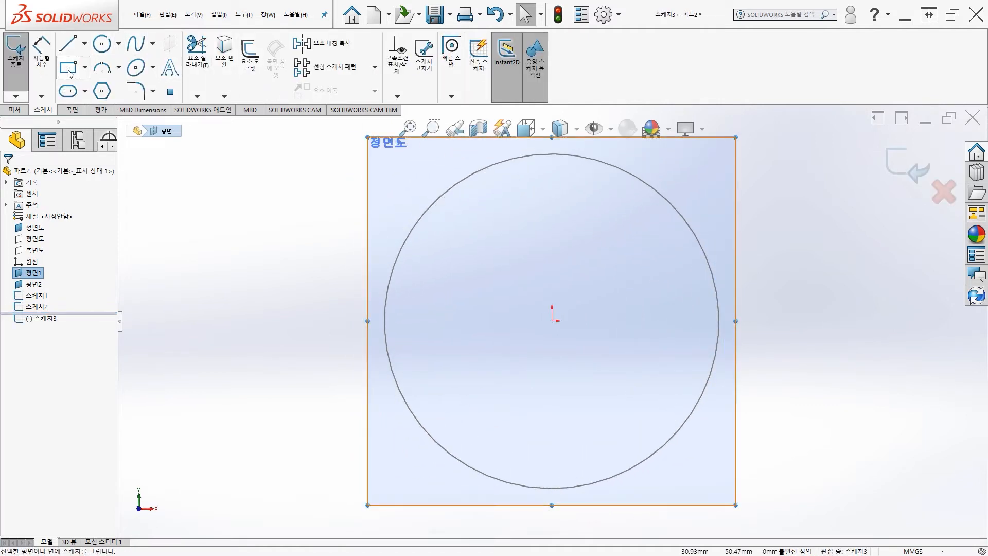
pyautogui.click(69, 68)
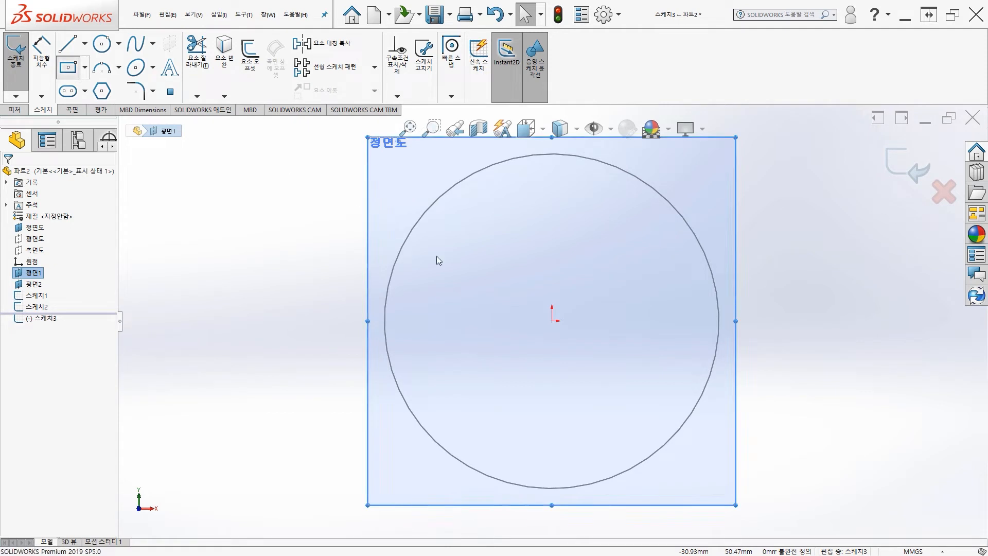
pyautogui.click(552, 320)
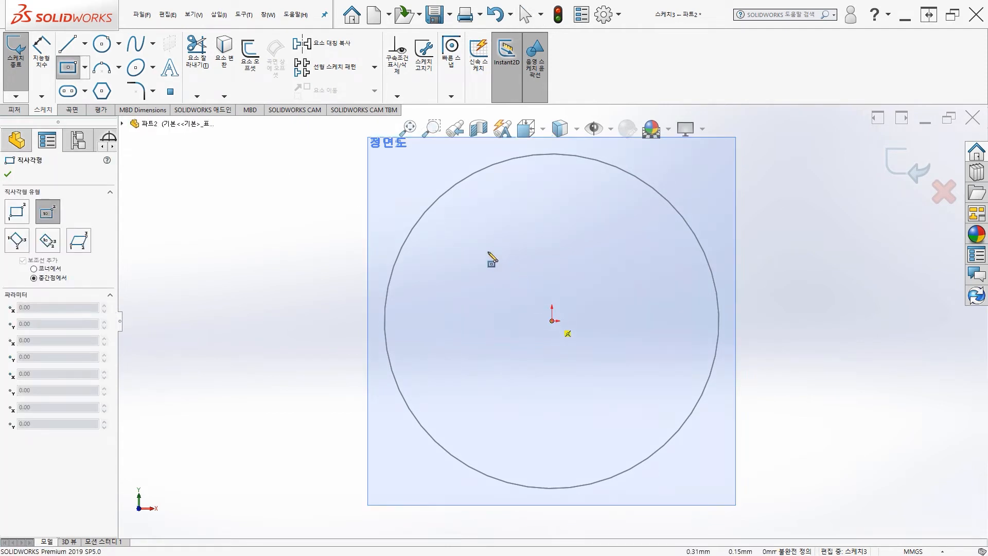
pyautogui.click(452, 225)
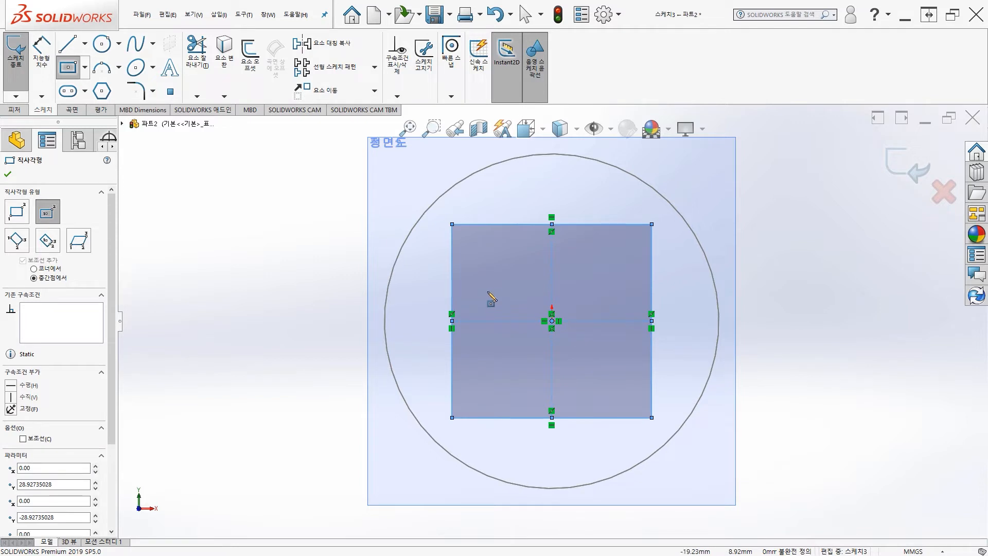
pyautogui.click(16, 52)
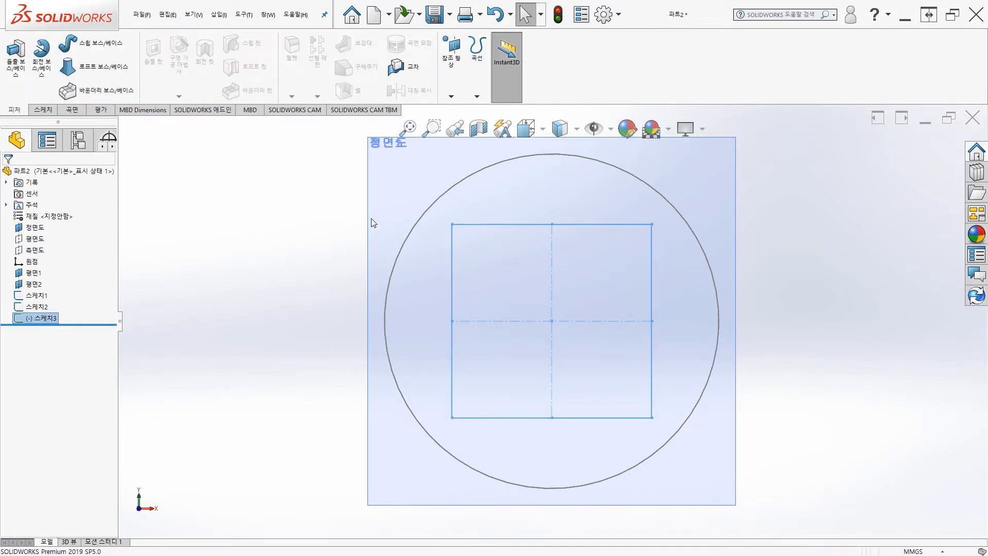
# Step: Loft a solid through the circle on 평면2, the rectangle on 평면1 and the circle on the front plane (정면도), in that order
pyautogui.moveTo(288, 218)
pyautogui.mouseDown(button='middle')
pyautogui.moveTo(256, 227)
pyautogui.moveTo(259, 273)
pyautogui.mouseUp(button='middle')
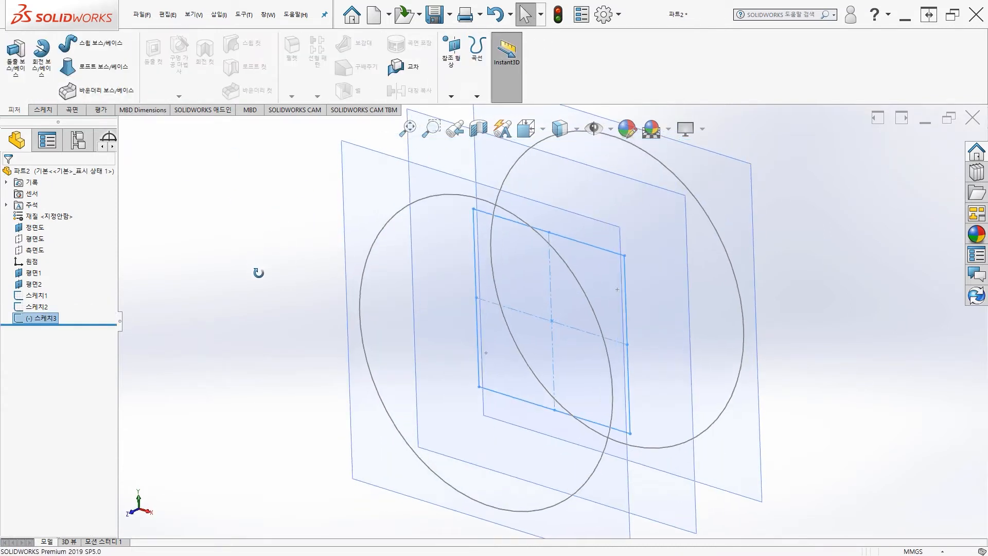
pyautogui.scroll(3, 328, 273)
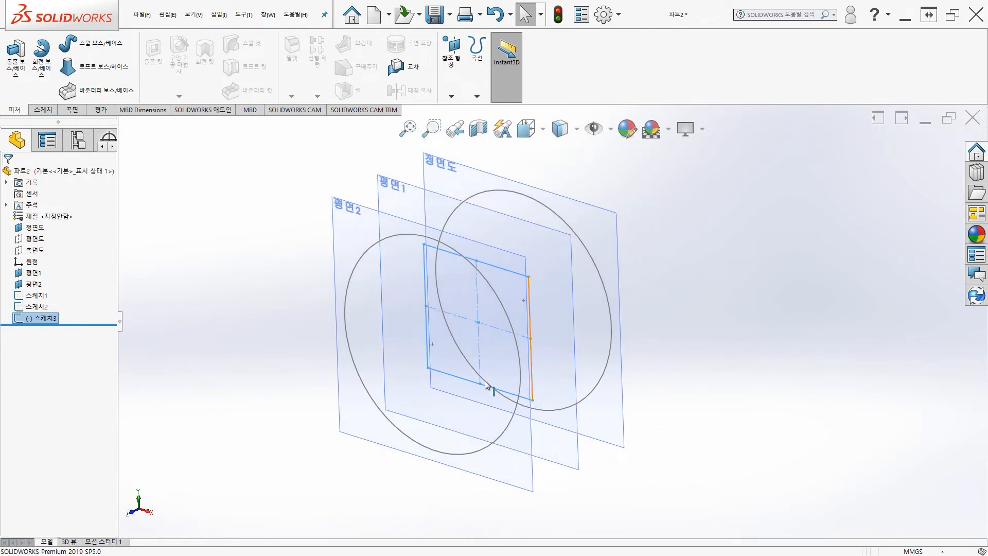
pyautogui.moveTo(563, 338)
pyautogui.mouseDown(button='middle')
pyautogui.moveTo(441, 397)
pyautogui.moveTo(364, 341)
pyautogui.moveTo(662, 319)
pyautogui.mouseUp(button='middle')
pyautogui.press('Escape')
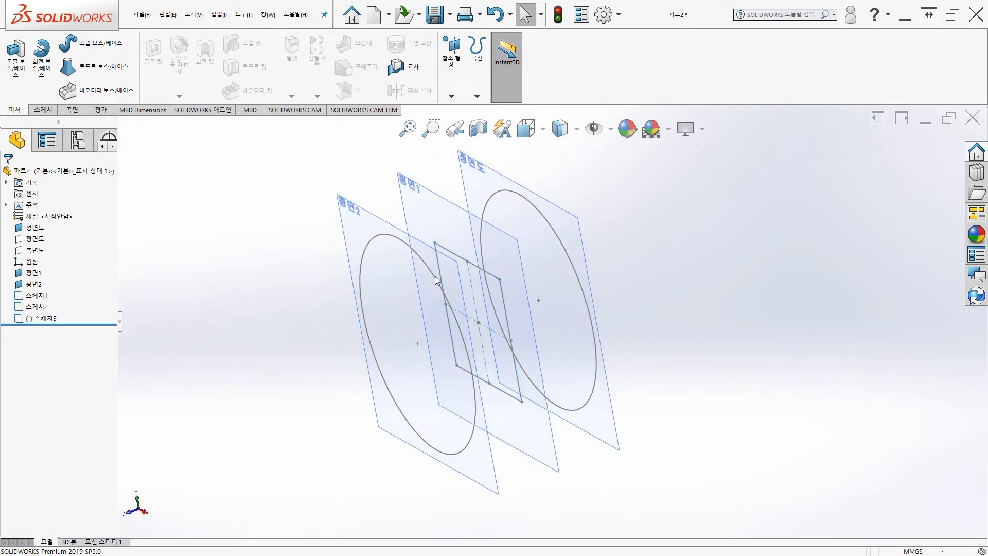
pyautogui.moveTo(262, 269); pyautogui.dragTo(235, 261, button='middle')
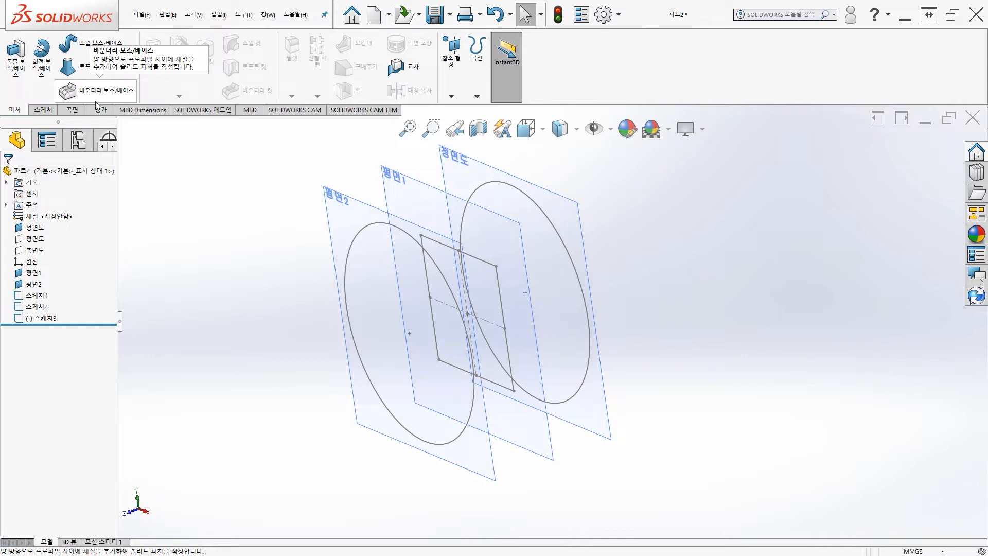
pyautogui.click(94, 70)
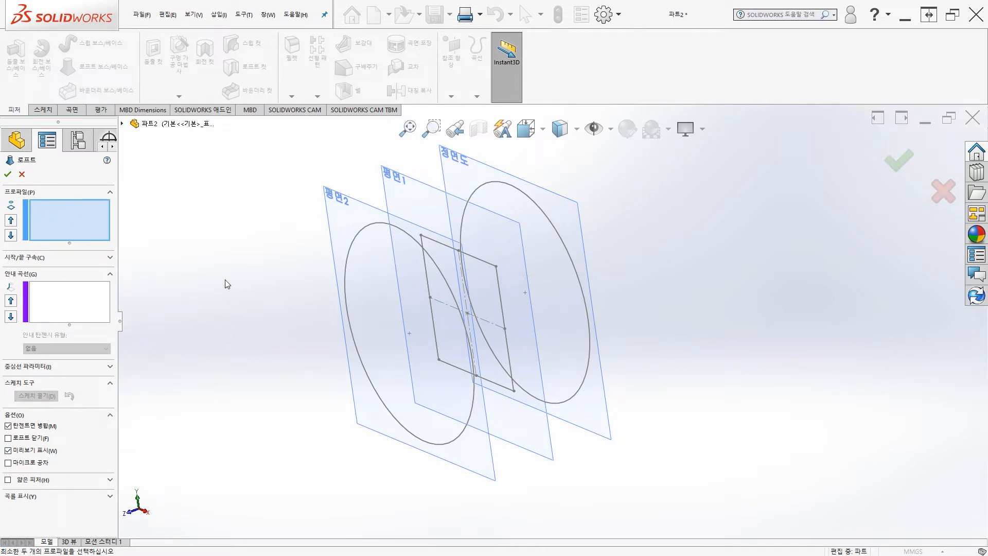
pyautogui.moveTo(226, 280); pyautogui.dragTo(236, 278, button='middle')
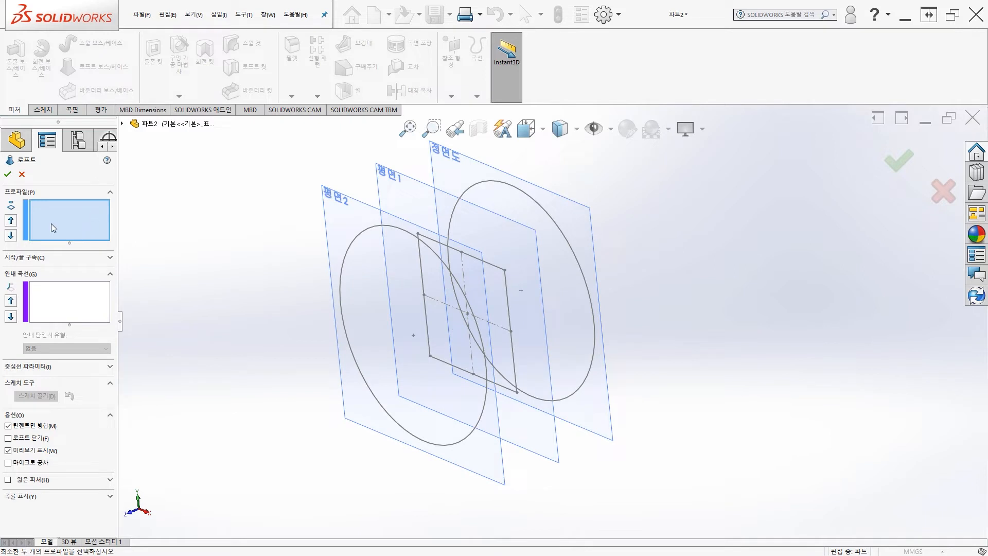
pyautogui.click(358, 236)
pyautogui.click(436, 248)
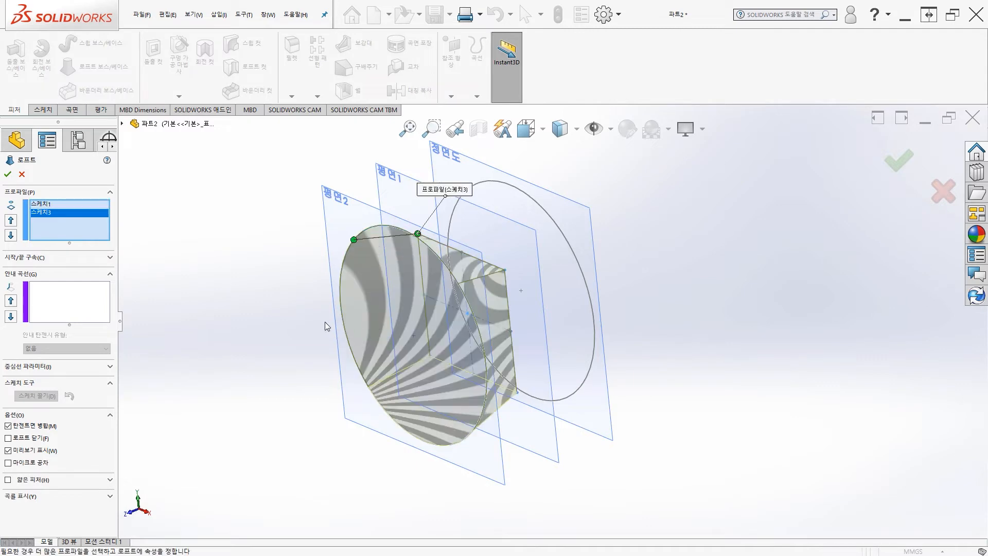
pyautogui.moveTo(325, 322); pyautogui.dragTo(302, 321, button='middle')
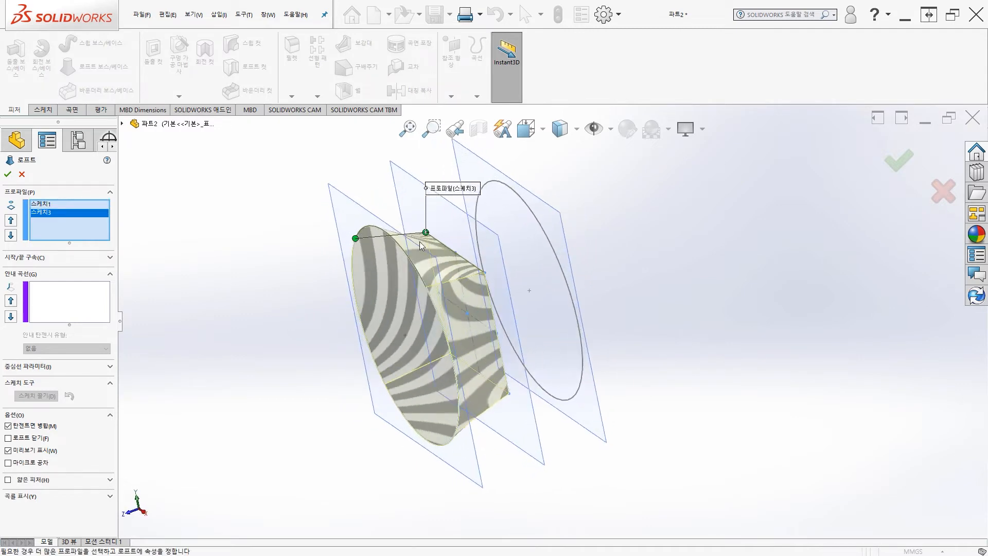
pyautogui.click(488, 188)
pyautogui.moveTo(267, 364); pyautogui.dragTo(276, 326, button='middle')
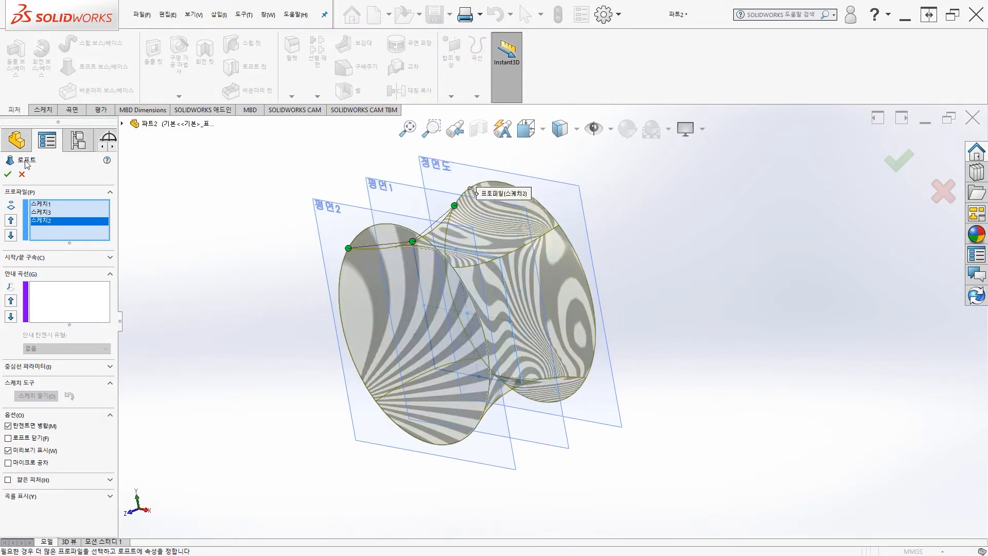
pyautogui.click(8, 174)
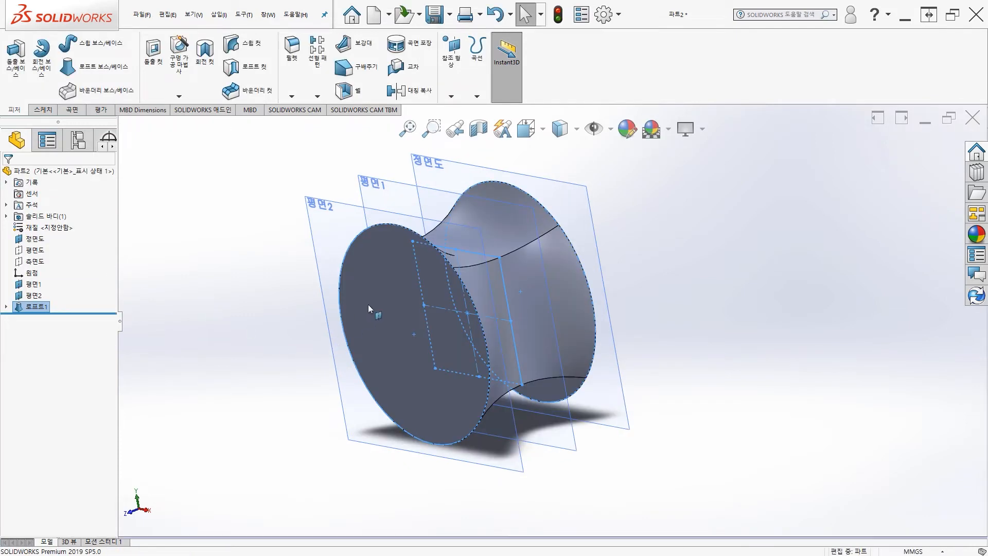
# Step: Inspect the lofted solid from several angles, and undo the loft
pyautogui.moveTo(616, 301); pyautogui.dragTo(528, 374, button='middle')
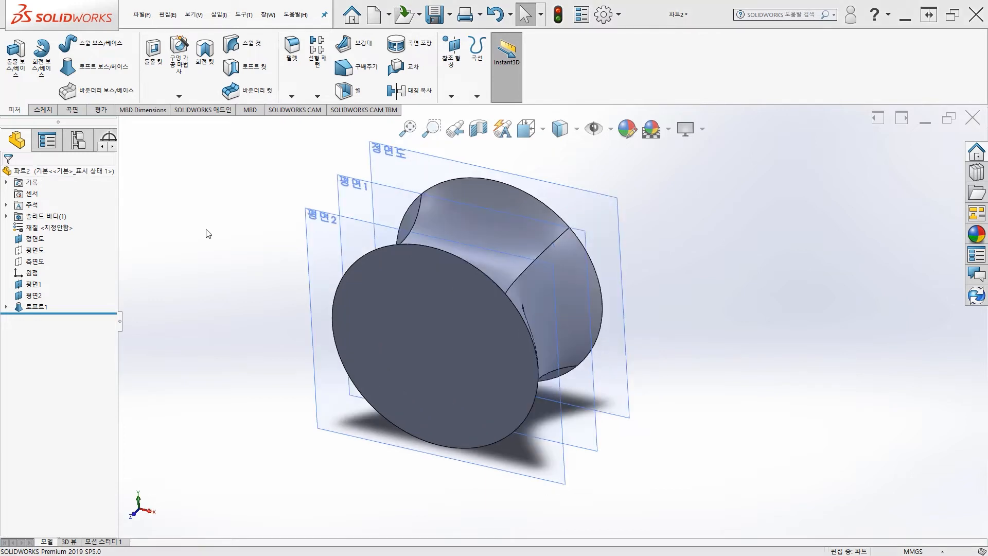
pyautogui.moveTo(230, 266); pyautogui.dragTo(250, 183, button='middle')
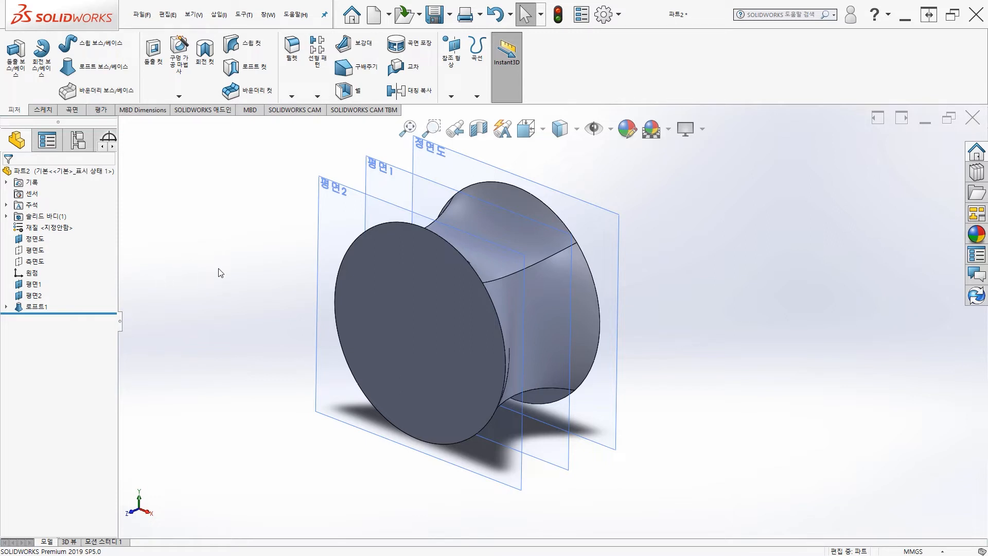
pyautogui.hotkey('ctrl', 'z')
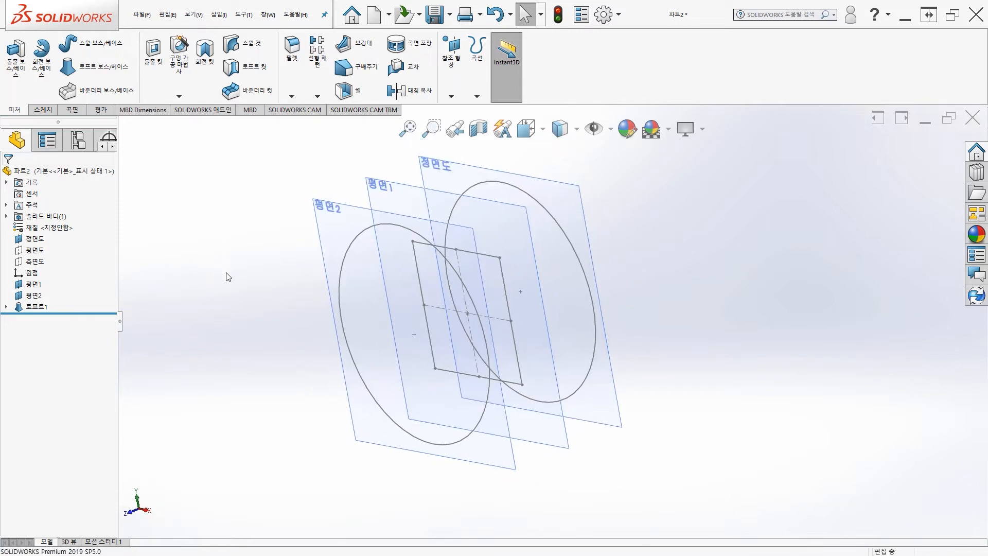
# Step: Loft a solid between the circle on 평면2 and the rectangle on 평면1
pyautogui.moveTo(266, 274)
pyautogui.mouseDown(button='middle')
pyautogui.moveTo(249, 278)
pyautogui.moveTo(265, 286)
pyautogui.mouseUp(button='middle')
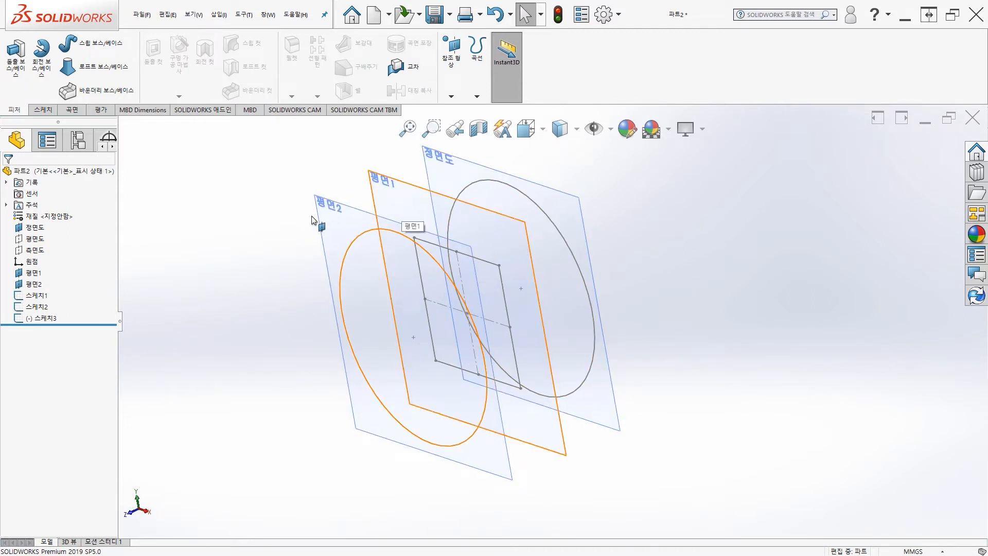
pyautogui.moveTo(320, 216); pyautogui.dragTo(278, 235, button='middle')
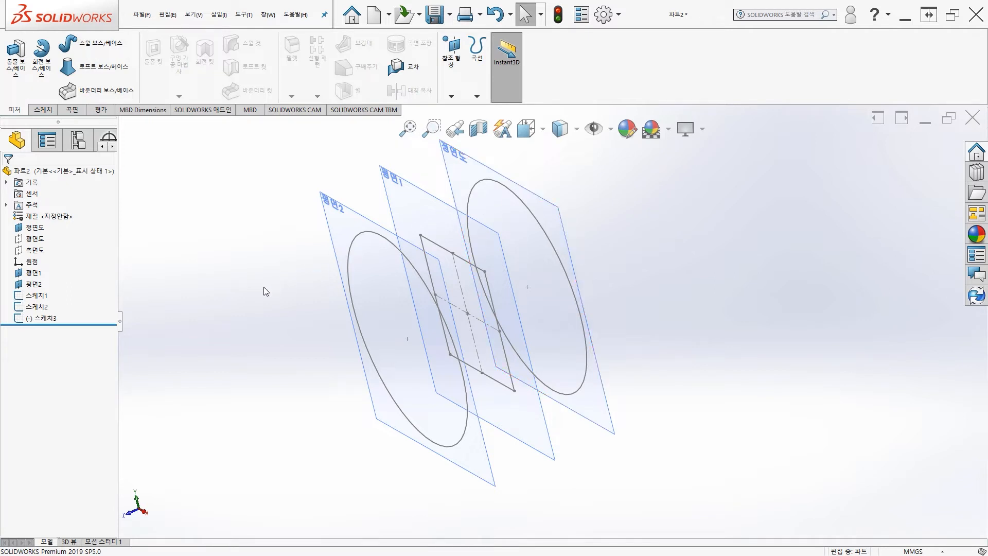
pyautogui.moveTo(254, 276); pyautogui.dragTo(267, 294, button='middle')
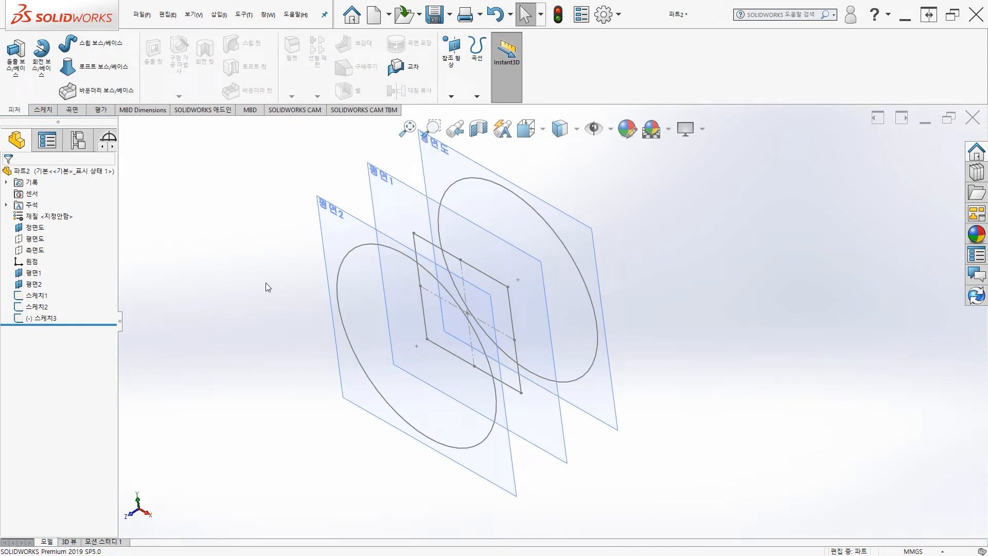
pyautogui.click(99, 67)
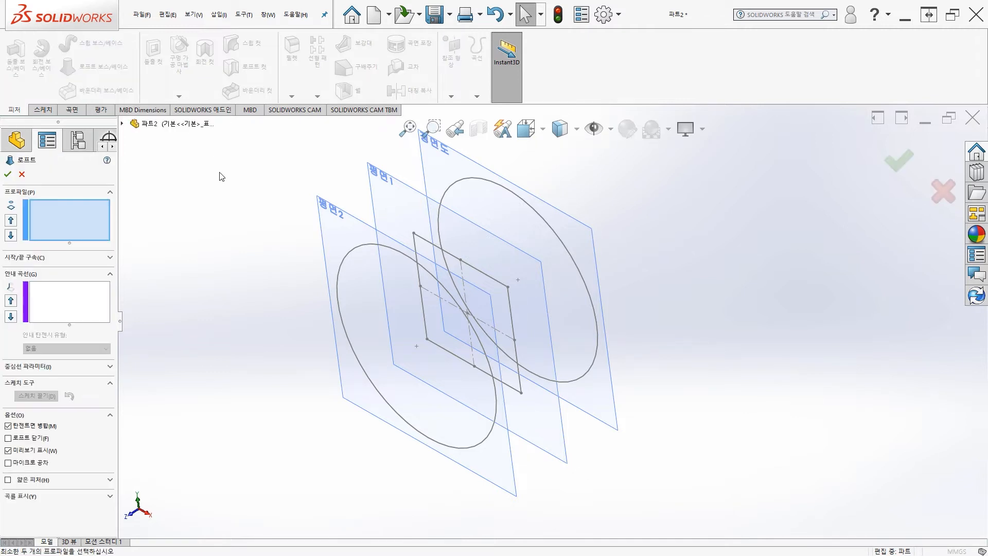
pyautogui.click(357, 246)
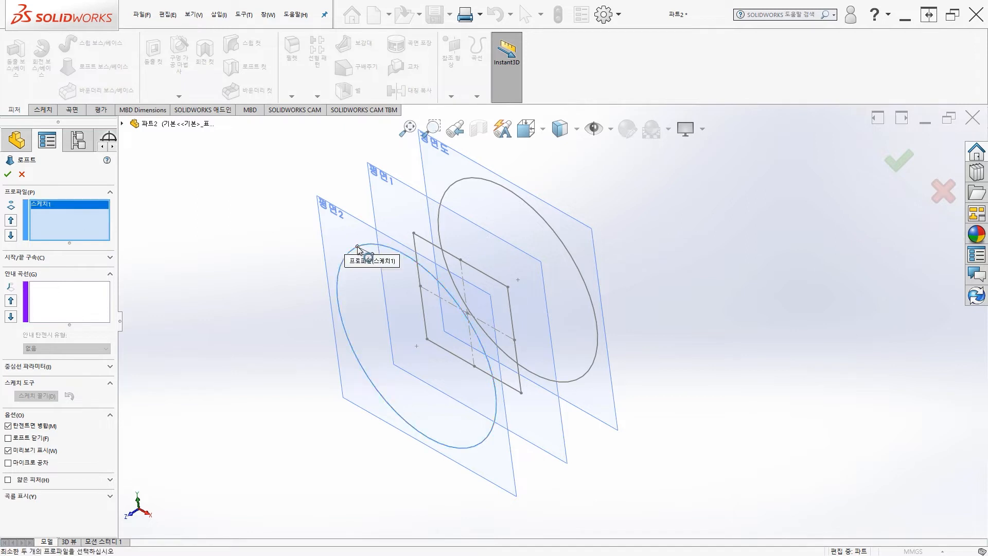
pyautogui.click(425, 240)
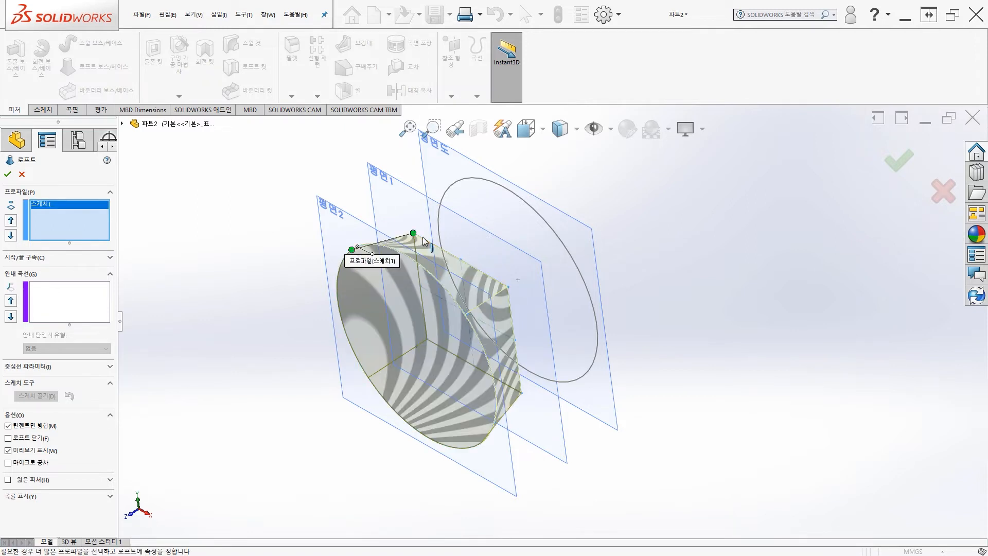
pyautogui.click(8, 174)
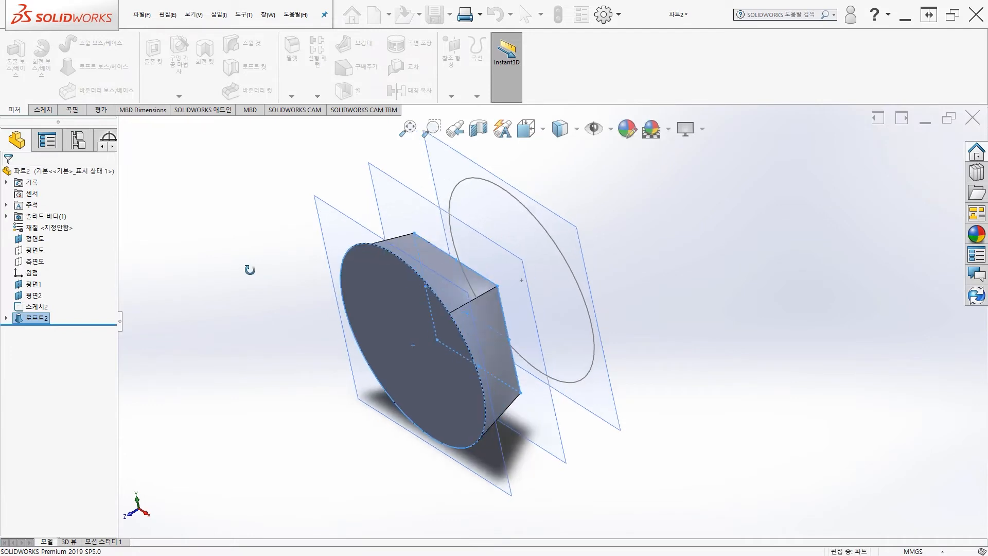
pyautogui.moveTo(249, 269)
pyautogui.mouseDown(button='middle')
pyautogui.moveTo(174, 261)
pyautogui.moveTo(375, 289)
pyautogui.moveTo(418, 269)
pyautogui.moveTo(339, 289)
pyautogui.moveTo(218, 273)
pyautogui.moveTo(238, 282)
pyautogui.moveTo(258, 317)
pyautogui.moveTo(255, 273)
pyautogui.mouseUp(button='middle')
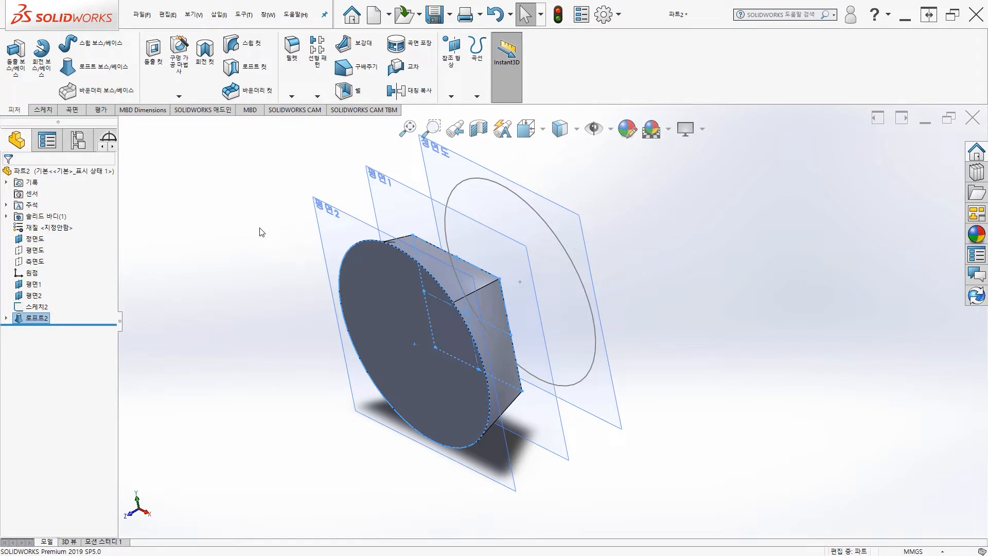
pyautogui.moveTo(251, 231)
pyautogui.mouseDown(button='middle')
pyautogui.moveTo(221, 221)
pyautogui.moveTo(235, 234)
pyautogui.mouseUp(button='middle')
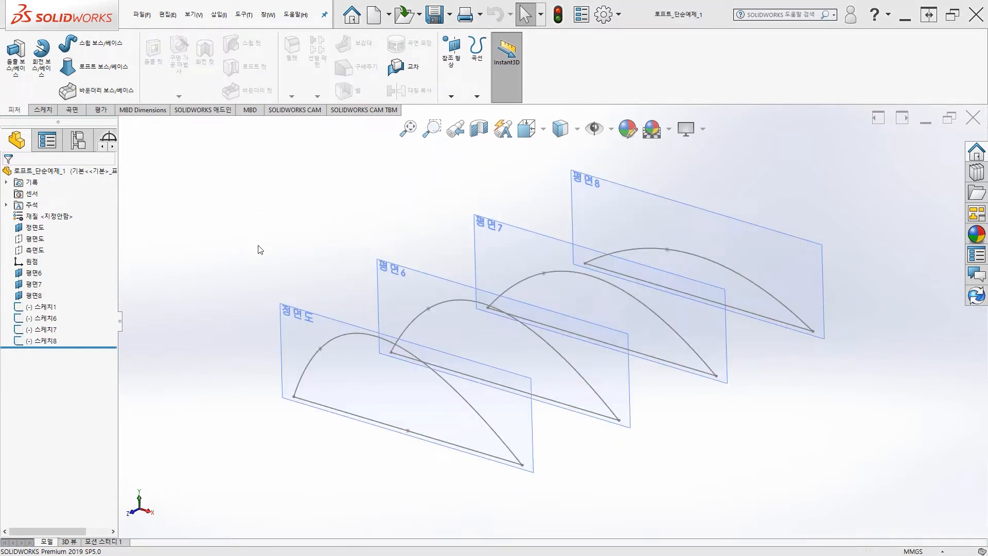
# Step: Set up a loft through the arched profiles on the front plane (정면도), 평면6, 평면7 and 평면8, in that order
pyautogui.moveTo(258, 229)
pyautogui.mouseDown(button='middle')
pyautogui.moveTo(242, 199)
pyautogui.moveTo(197, 190)
pyautogui.moveTo(249, 230)
pyautogui.moveTo(276, 280)
pyautogui.moveTo(277, 308)
pyautogui.moveTo(261, 260)
pyautogui.moveTo(216, 214)
pyautogui.moveTo(251, 249)
pyautogui.mouseUp(button='middle')
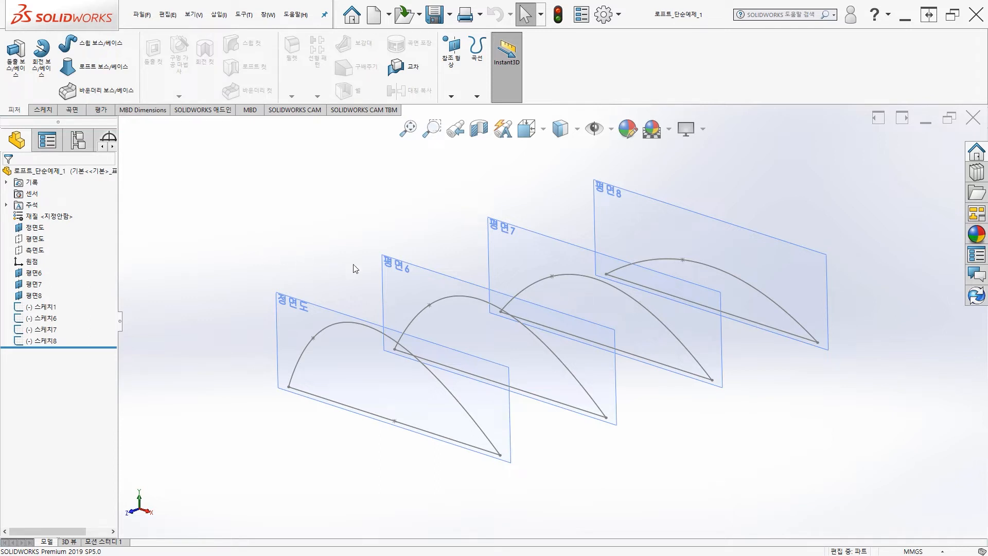
pyautogui.moveTo(355, 249)
pyautogui.keyDown('shift'); pyautogui.mouseDown(button='middle')
pyautogui.moveTo(289, 202)
pyautogui.moveTo(344, 261)
pyautogui.moveTo(330, 251)
pyautogui.mouseUp(button='middle'); pyautogui.keyUp('shift')
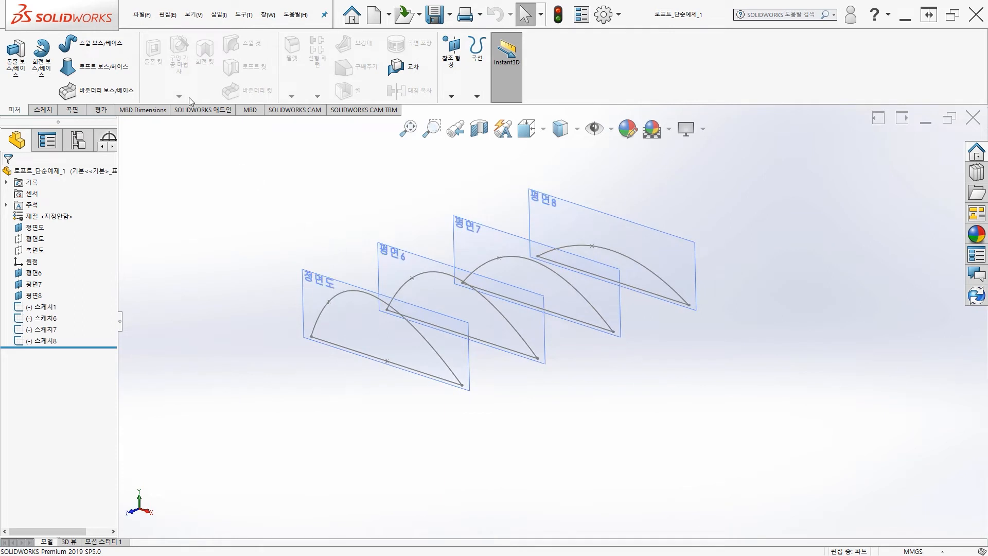
pyautogui.click(104, 68)
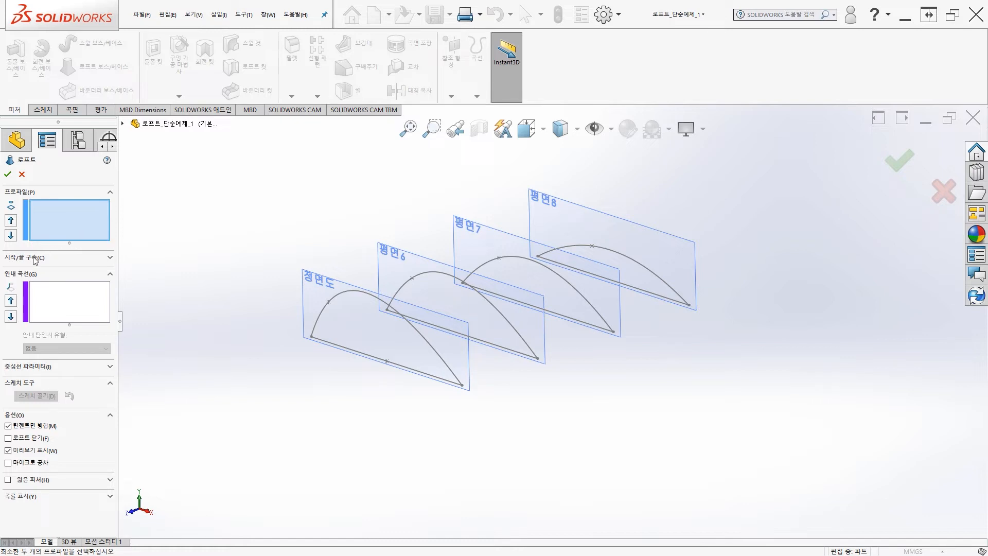
pyautogui.click(109, 257)
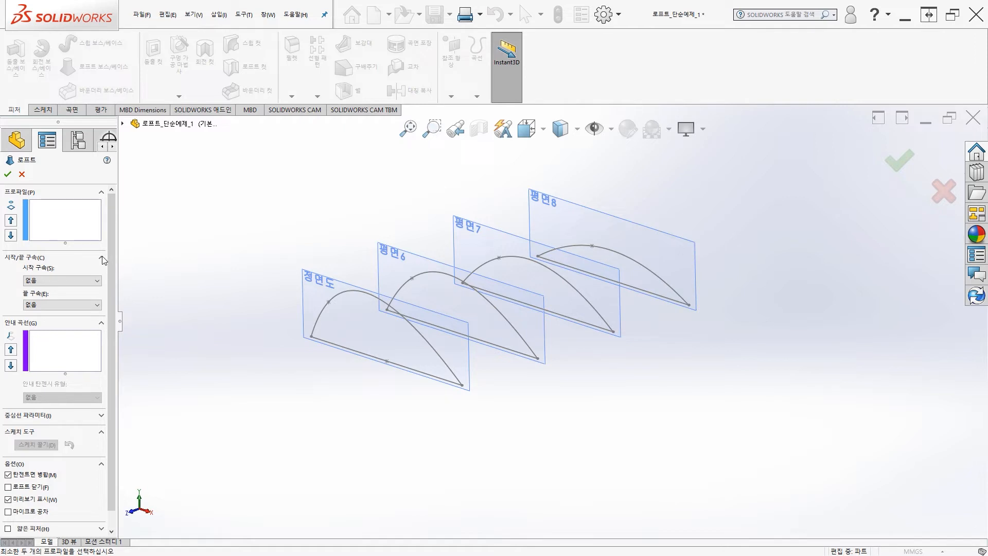
pyautogui.click(104, 259)
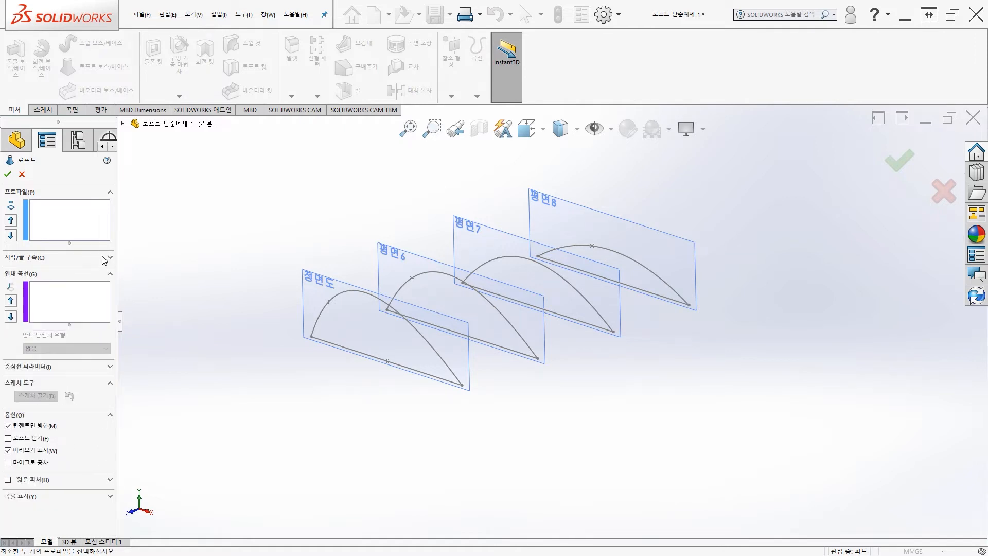
pyautogui.click(70, 215)
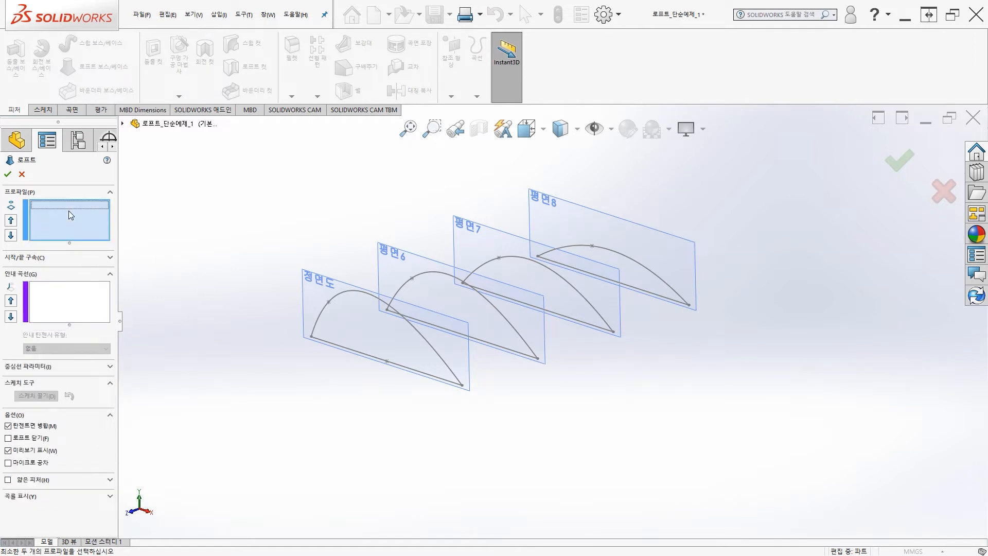
pyautogui.click(323, 314)
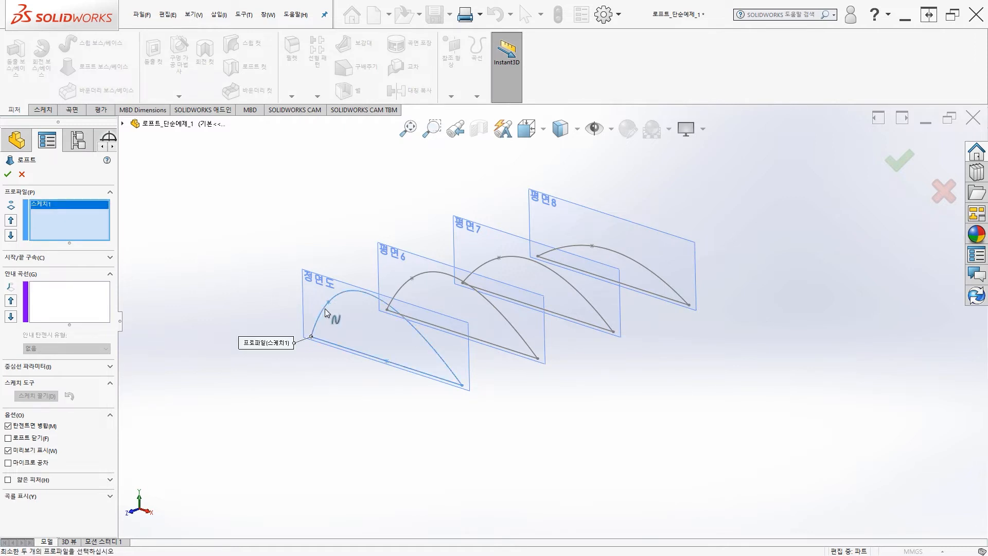
pyautogui.click(410, 278)
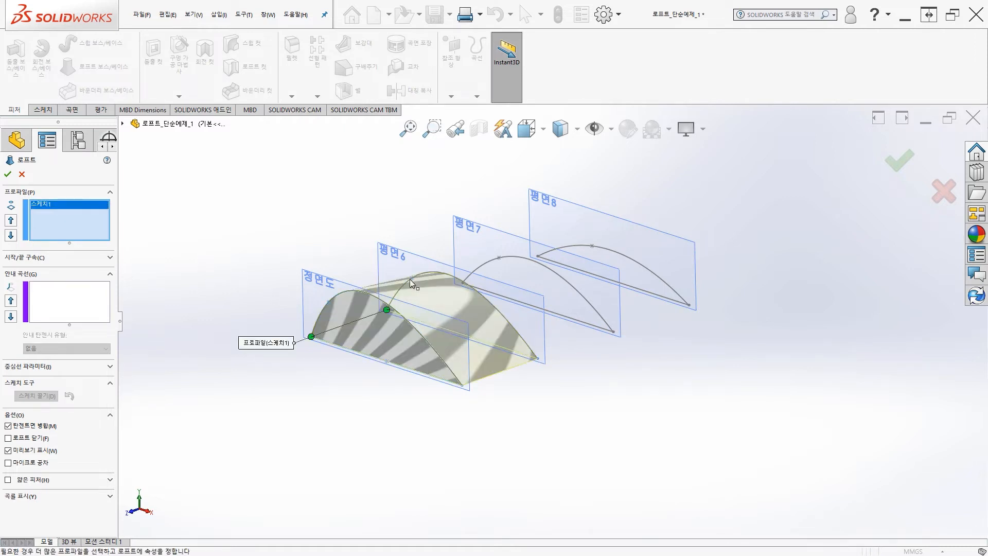
pyautogui.click(489, 264)
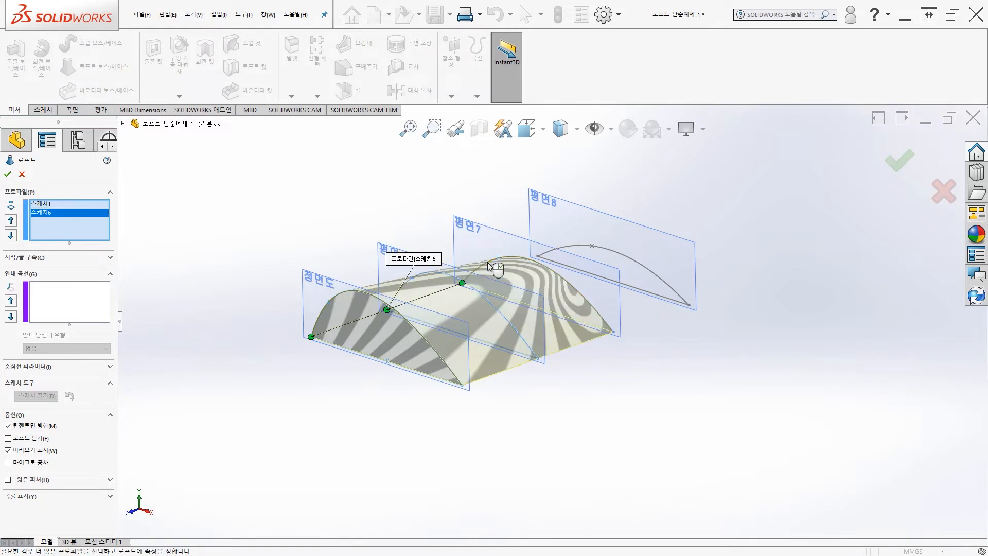
pyautogui.click(571, 244)
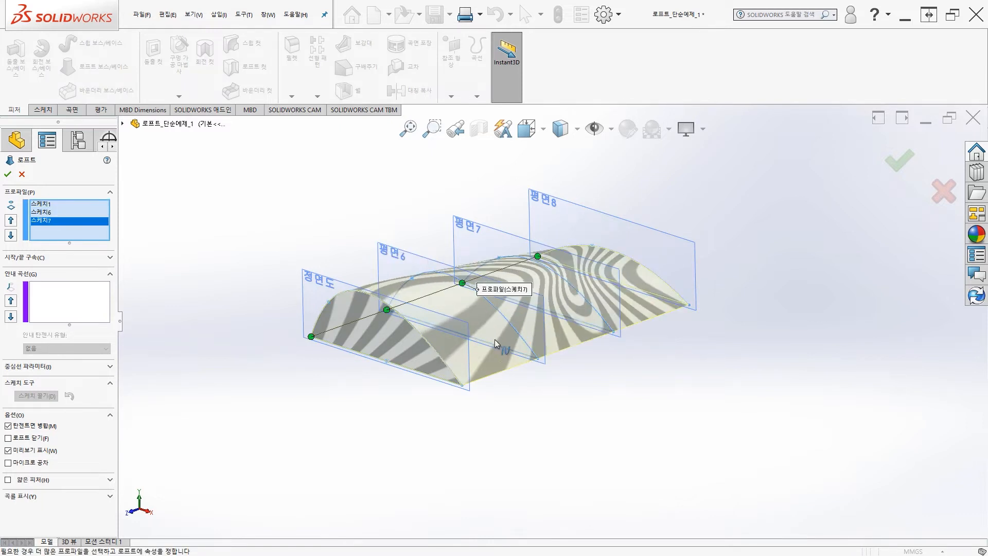
# Step: Inspect the four-profile loft from several angles and compare it with the preview off and on, leaving the preview on
pyautogui.moveTo(628, 357); pyautogui.dragTo(606, 439, button='middle')
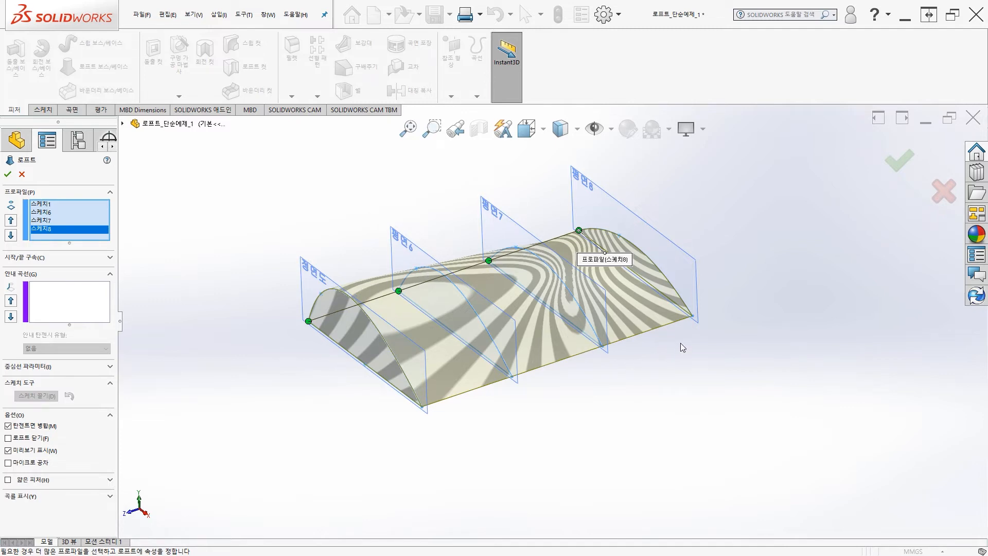
pyautogui.moveTo(681, 343); pyautogui.dragTo(693, 379, button='middle')
pyautogui.moveTo(715, 400); pyautogui.dragTo(699, 370, button='middle')
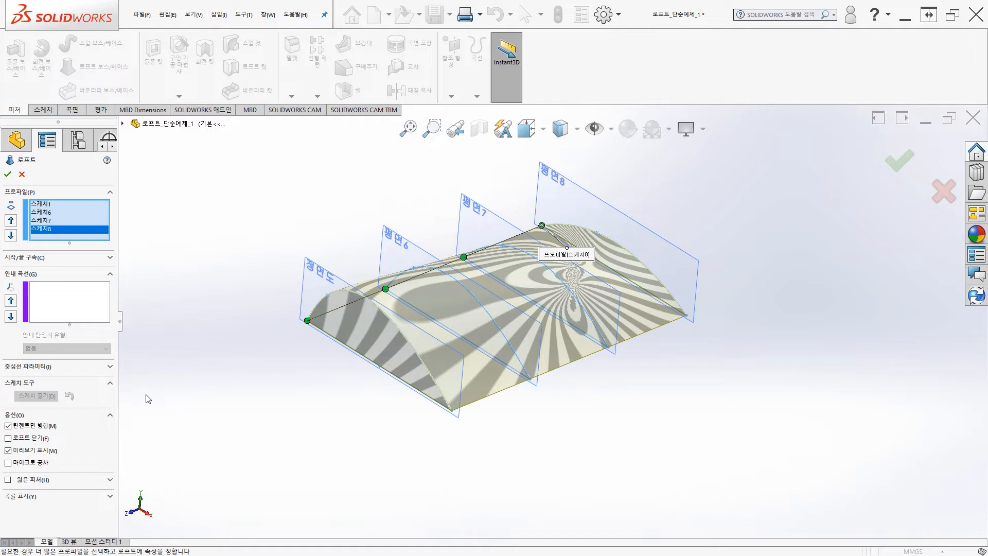
pyautogui.click(8, 451)
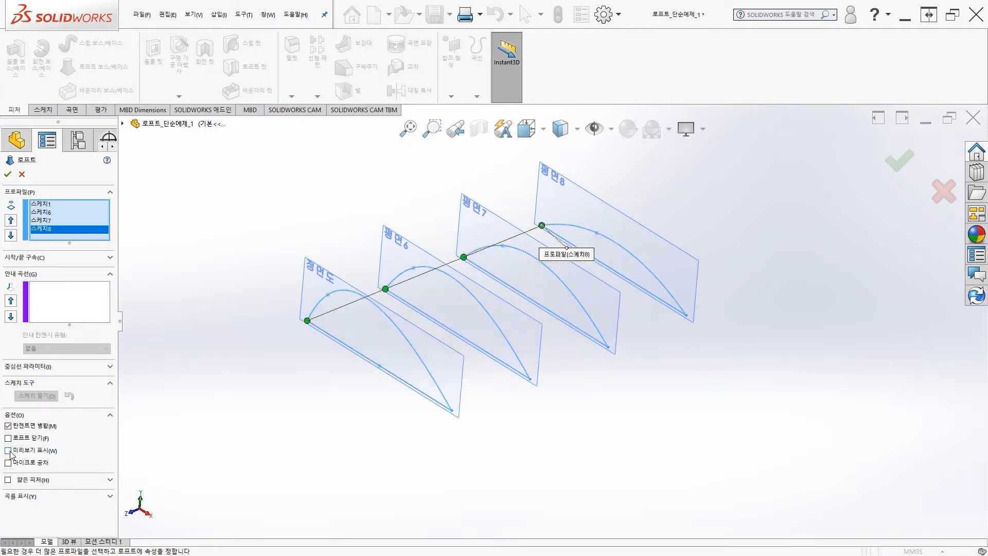
pyautogui.click(8, 451)
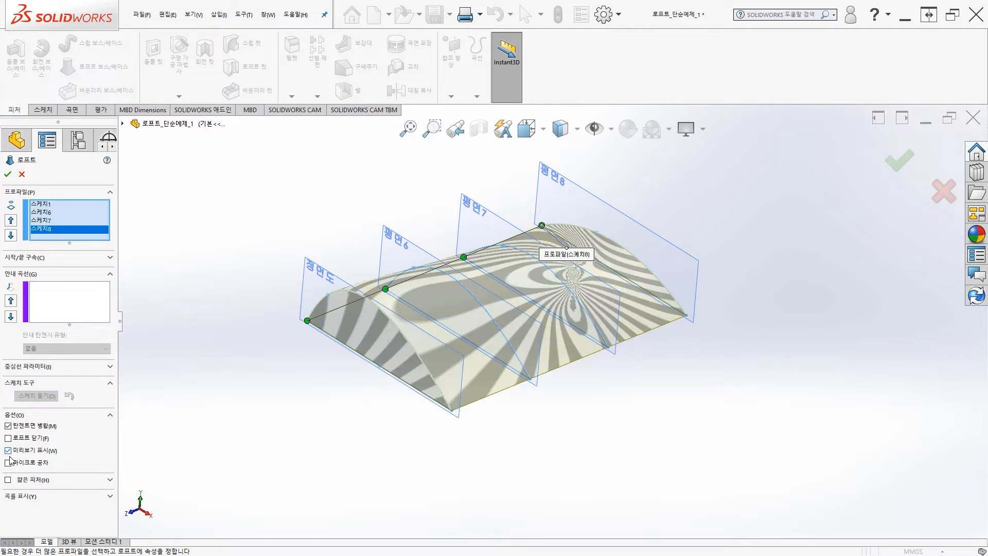
# Step: Compare the loft preview without and with zebra stripes, leaving the stripes on
pyautogui.click(110, 497)
pyautogui.moveTo(112, 473); pyautogui.dragTo(111, 492)
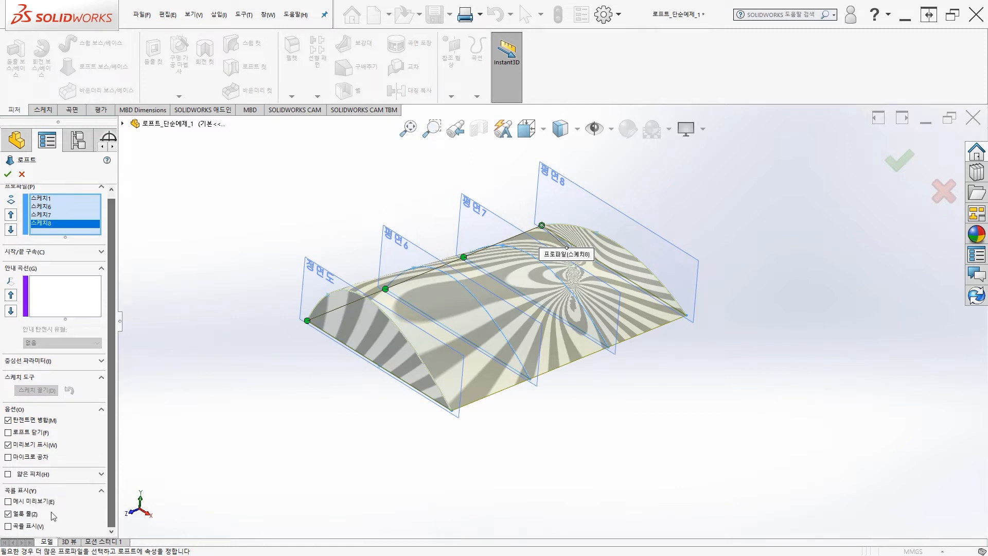
pyautogui.click(8, 514)
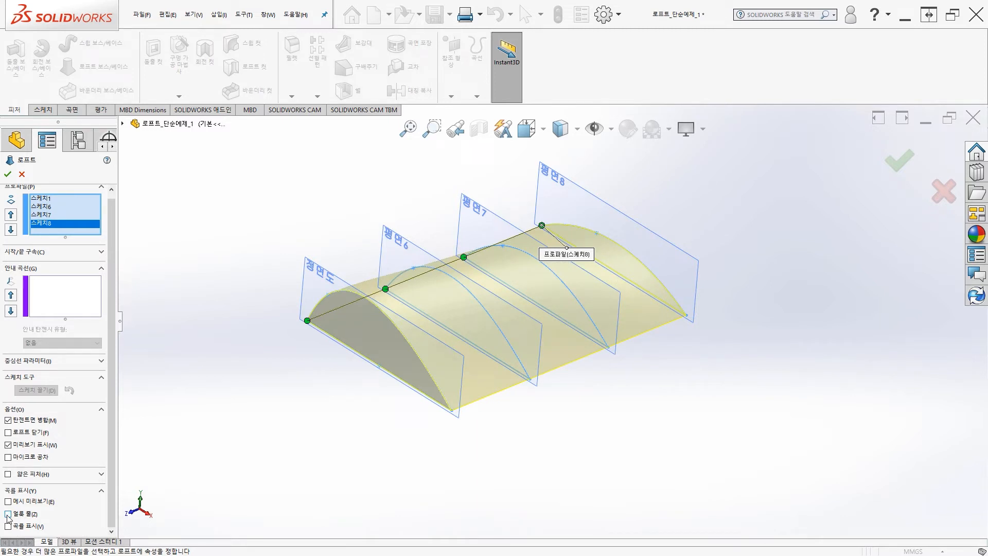
pyautogui.click(8, 514)
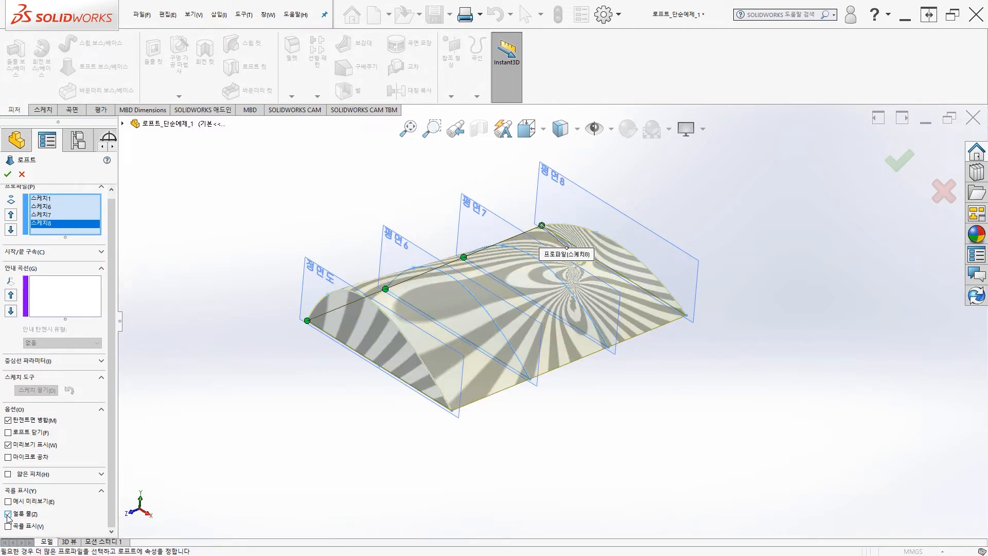
pyautogui.moveTo(408, 403); pyautogui.dragTo(419, 374, button='middle')
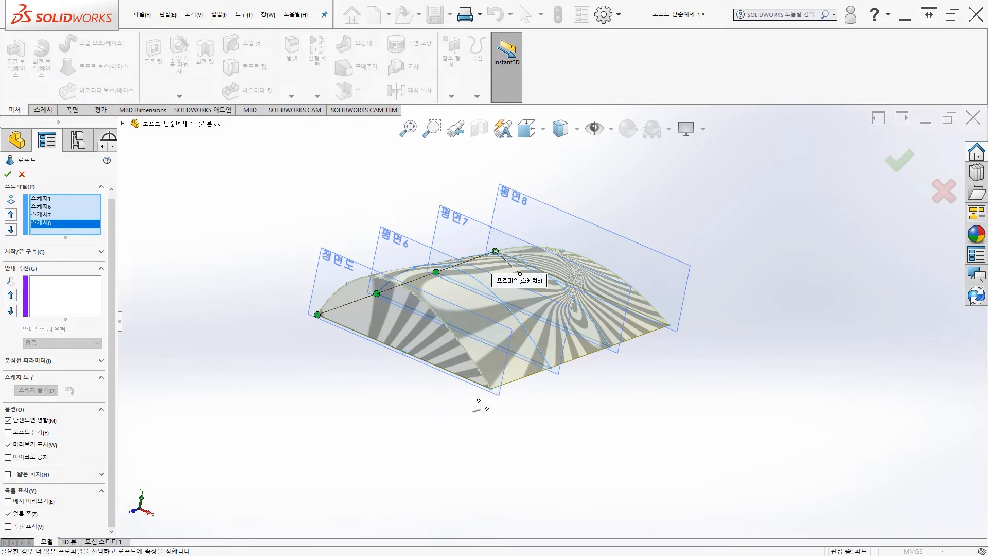
pyautogui.moveTo(491, 391); pyautogui.dragTo(477, 405)
pyautogui.moveTo(560, 366); pyautogui.dragTo(548, 384)
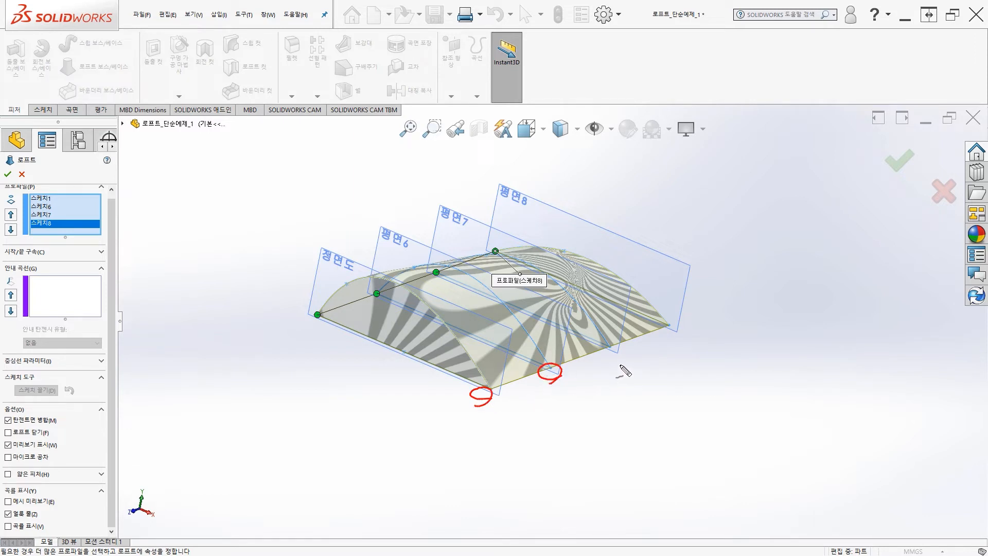
pyautogui.moveTo(623, 340)
pyautogui.mouseDown()
pyautogui.moveTo(613, 363)
pyautogui.moveTo(629, 345)
pyautogui.mouseUp()
pyautogui.moveTo(680, 324)
pyautogui.mouseDown()
pyautogui.moveTo(677, 341)
pyautogui.moveTo(688, 333)
pyautogui.mouseUp()
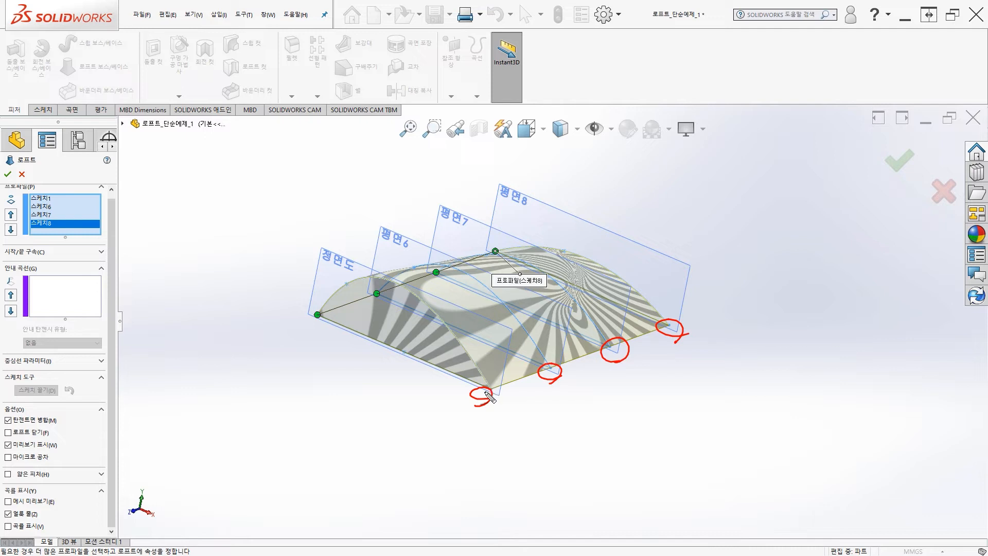
pyautogui.moveTo(489, 387); pyautogui.dragTo(495, 396)
pyautogui.moveTo(564, 366); pyautogui.dragTo(554, 378)
pyautogui.moveTo(615, 347); pyautogui.dragTo(604, 350)
pyautogui.moveTo(501, 384); pyautogui.dragTo(611, 349)
pyautogui.moveTo(555, 367)
pyautogui.mouseDown()
pyautogui.moveTo(546, 400)
pyautogui.moveTo(587, 410)
pyautogui.moveTo(539, 400)
pyautogui.mouseUp()
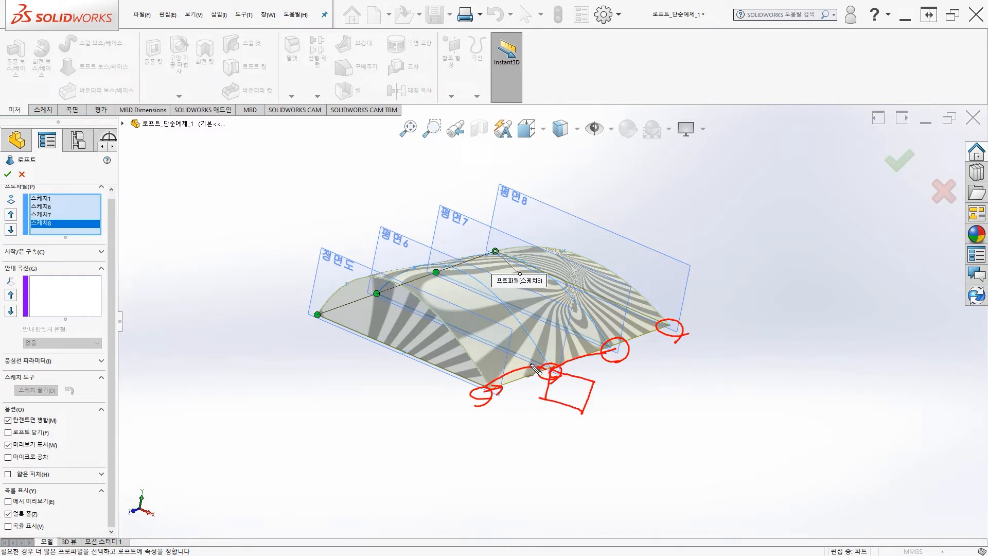
pyautogui.moveTo(486, 388); pyautogui.dragTo(617, 344)
pyautogui.moveTo(640, 363)
pyautogui.mouseDown()
pyautogui.moveTo(633, 323)
pyautogui.moveTo(649, 327)
pyautogui.mouseUp()
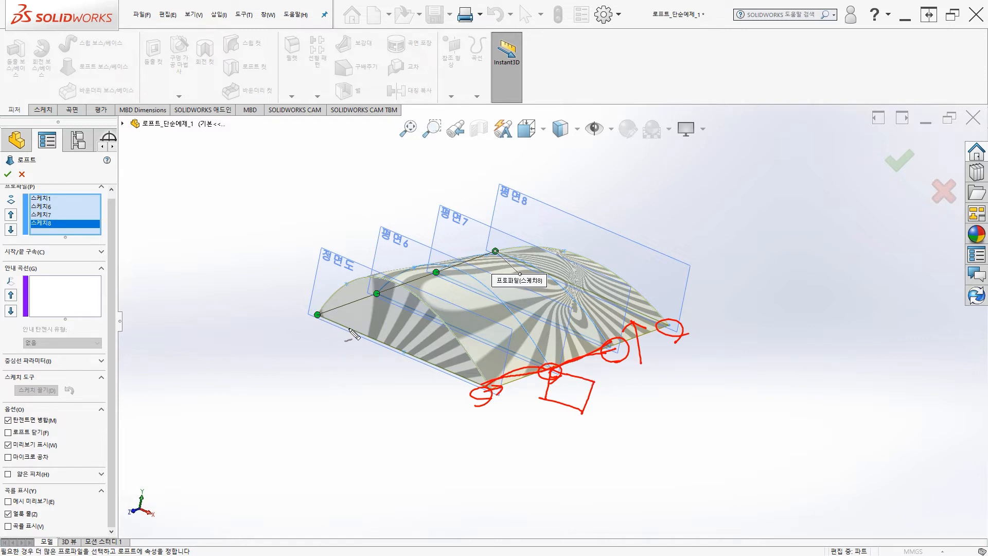
pyautogui.moveTo(329, 322); pyautogui.dragTo(326, 318)
pyautogui.moveTo(390, 293)
pyautogui.mouseDown()
pyautogui.moveTo(366, 299)
pyautogui.moveTo(391, 298)
pyautogui.mouseUp()
pyautogui.moveTo(122, 184); pyautogui.dragTo(114, 245)
pyautogui.moveTo(315, 311); pyautogui.dragTo(401, 325)
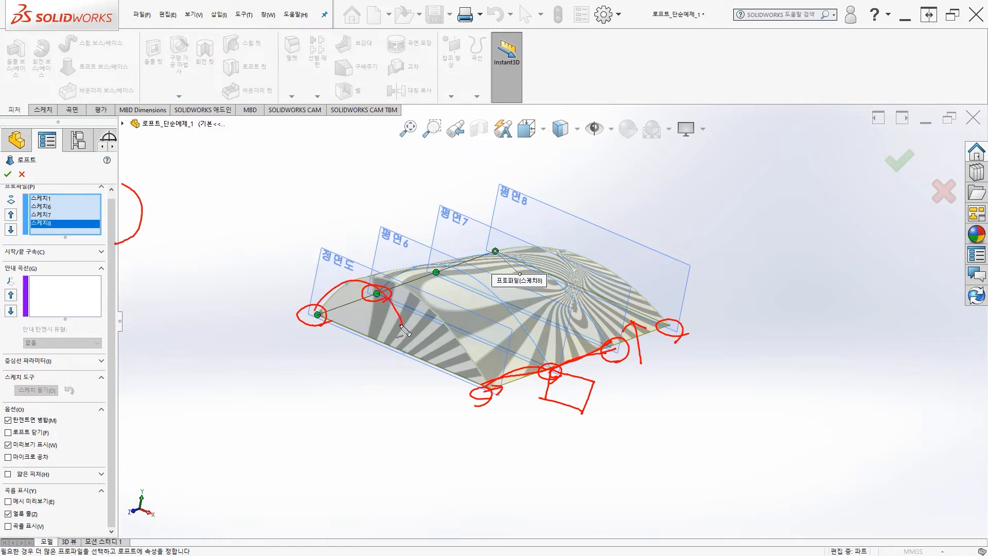
pyautogui.moveTo(428, 277)
pyautogui.mouseDown()
pyautogui.moveTo(436, 269)
pyautogui.moveTo(497, 308)
pyautogui.mouseUp()
pyautogui.moveTo(466, 258)
pyautogui.mouseDown()
pyautogui.moveTo(523, 273)
pyautogui.moveTo(547, 249)
pyautogui.moveTo(564, 264)
pyautogui.mouseUp()
pyautogui.moveTo(325, 304); pyautogui.dragTo(532, 249)
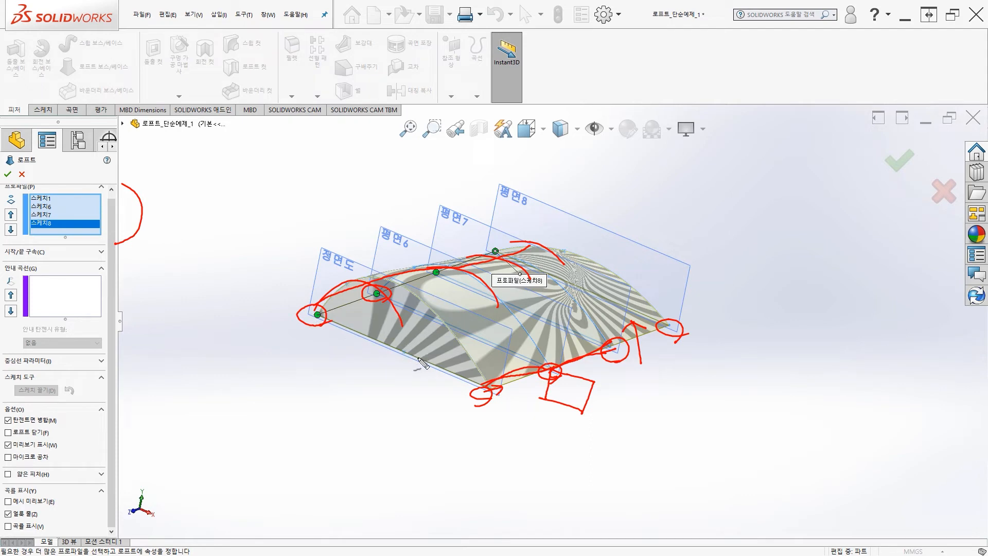
pyautogui.moveTo(425, 361); pyautogui.dragTo(593, 298)
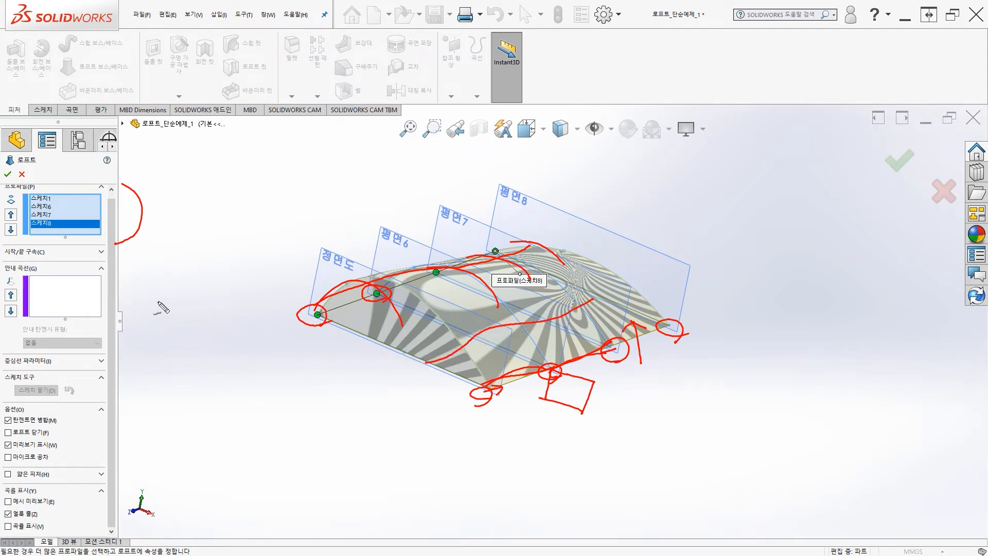
pyautogui.moveTo(160, 300)
pyautogui.mouseDown()
pyautogui.moveTo(102, 297)
pyautogui.moveTo(121, 307)
pyautogui.mouseUp()
pyautogui.press('e')
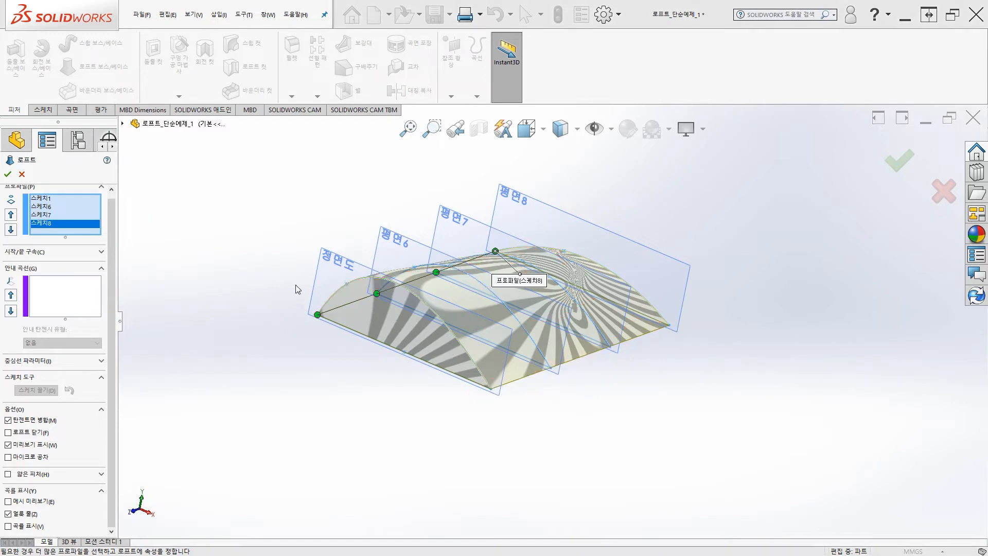
# Step: Try to move the loft connector on the front-plane (정면도) profile to a different point, and cancel the loft setup
pyautogui.moveTo(295, 285); pyautogui.dragTo(388, 379, button='middle')
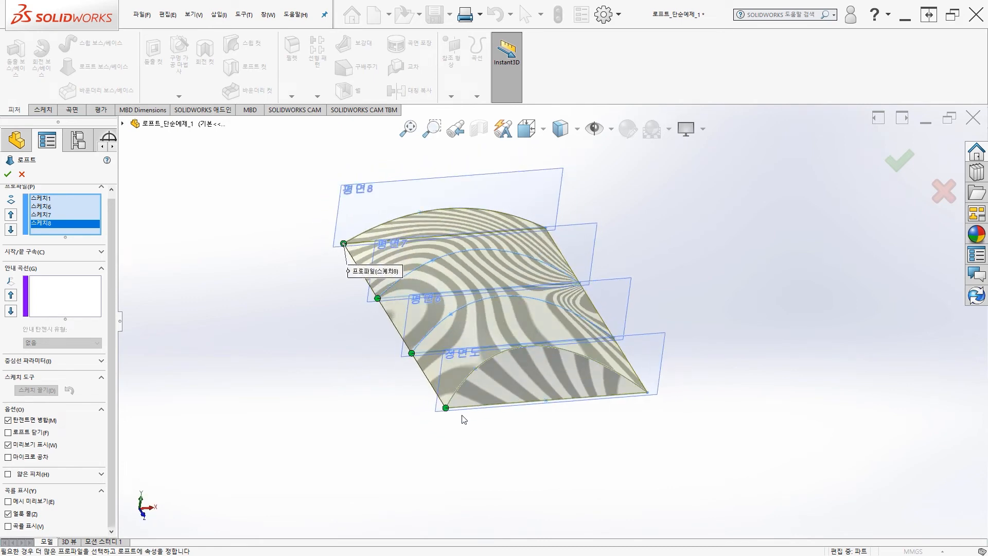
pyautogui.moveTo(445, 410); pyautogui.dragTo(466, 396)
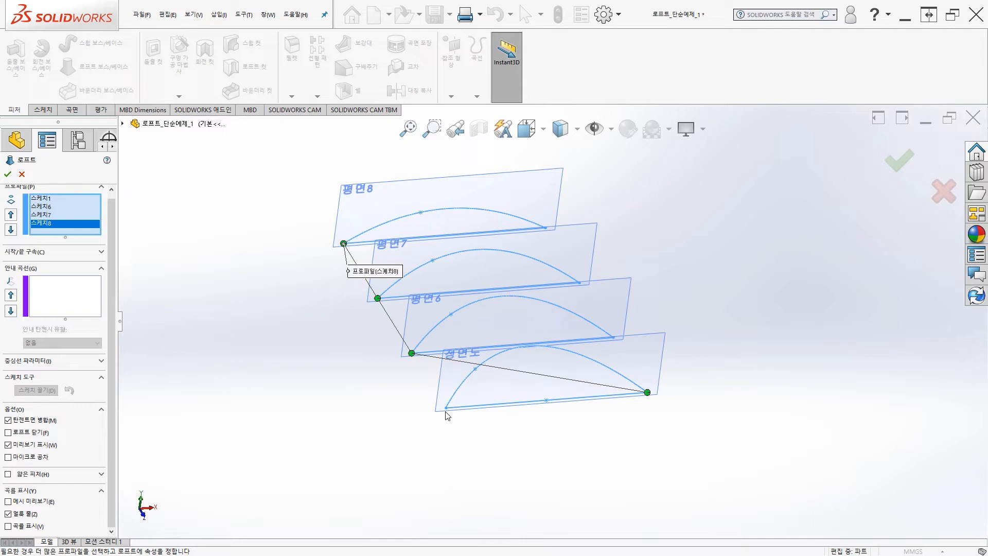
pyautogui.click(448, 407)
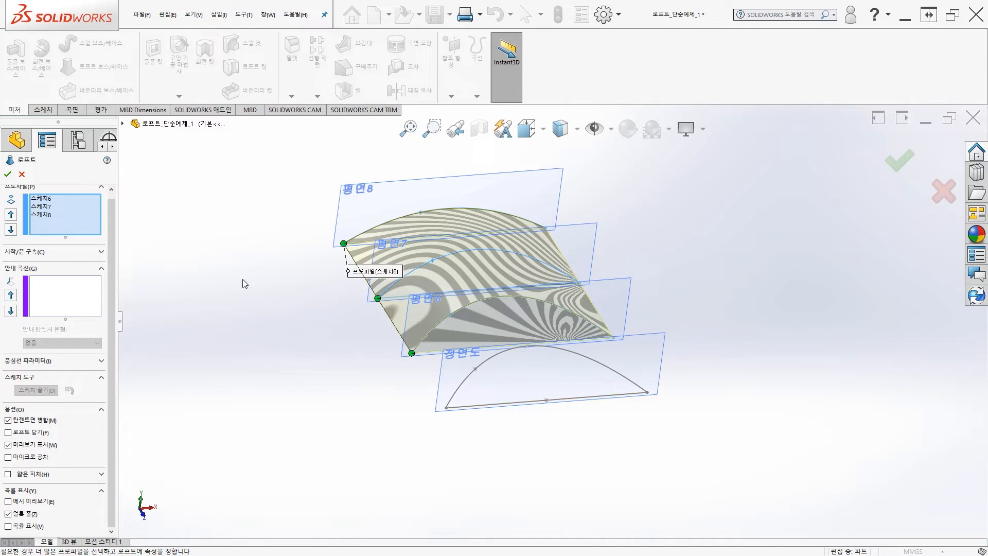
pyautogui.click(22, 174)
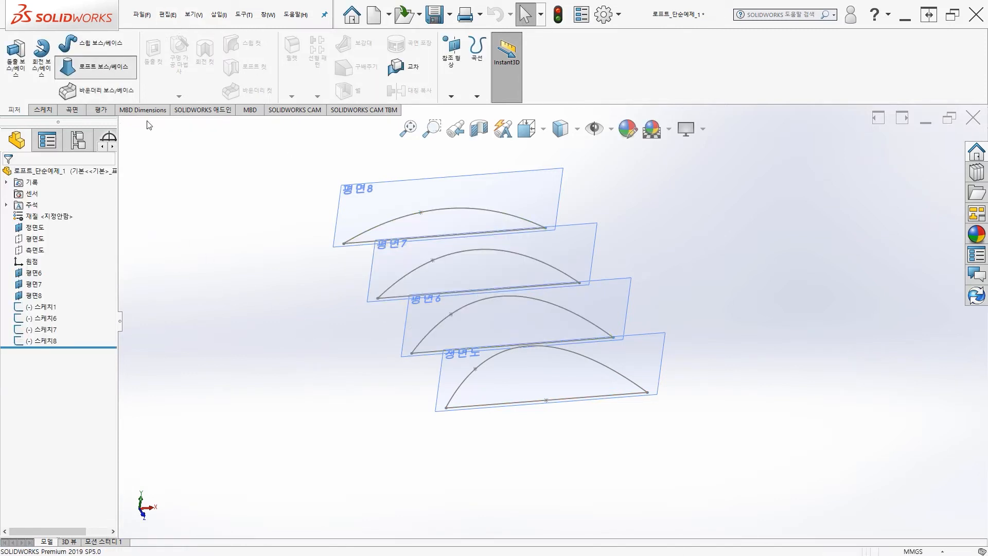
# Step: Set up a loft through the arched profiles on 정면도, 평면6, 평면7 and 평면8, picking neighbouring profiles near opposite ends
pyautogui.click(459, 389)
pyautogui.click(502, 404)
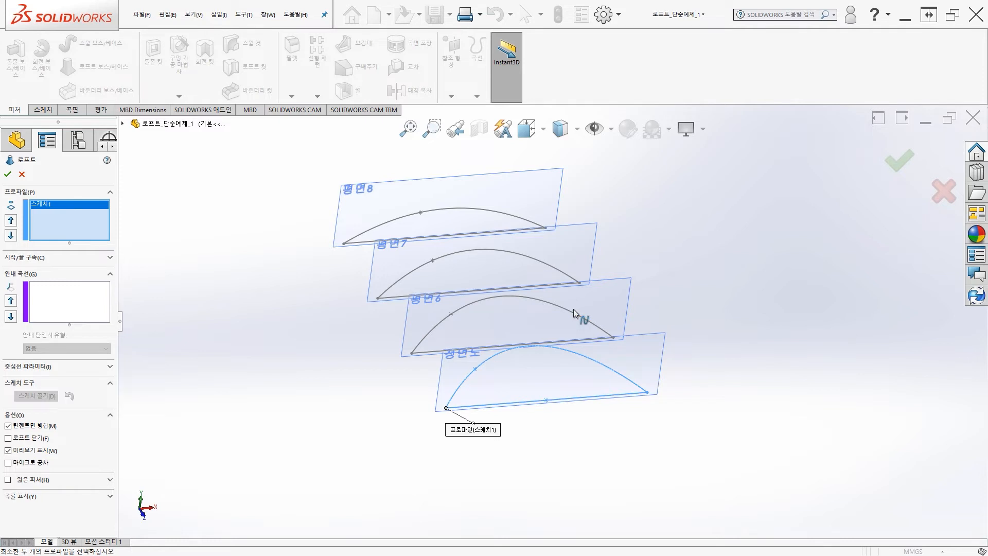
pyautogui.click(590, 317)
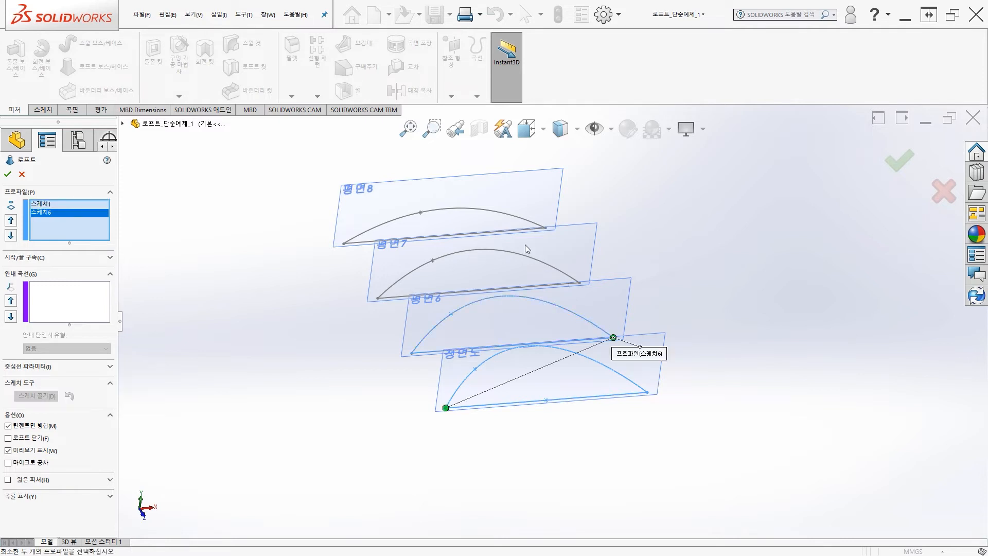
pyautogui.click(416, 272)
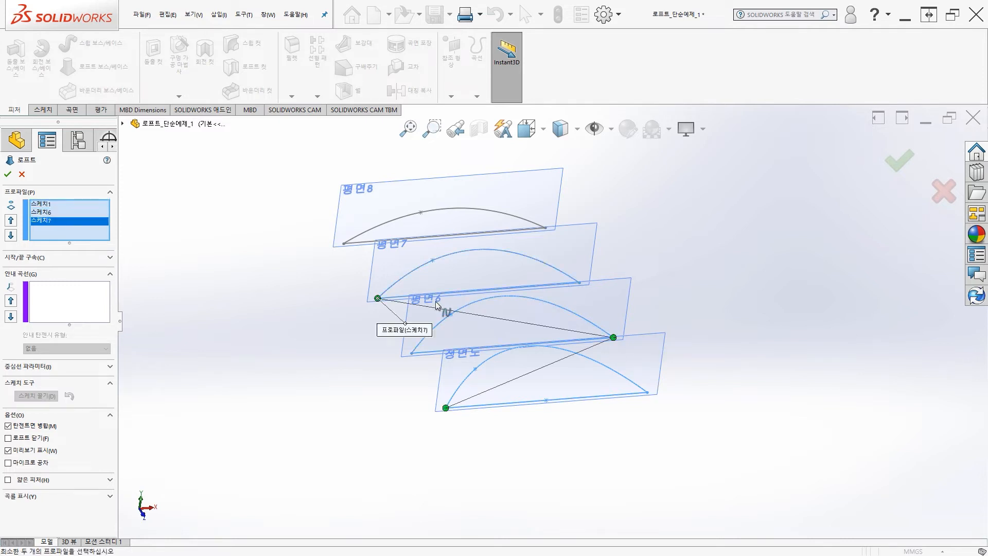
pyautogui.click(477, 208)
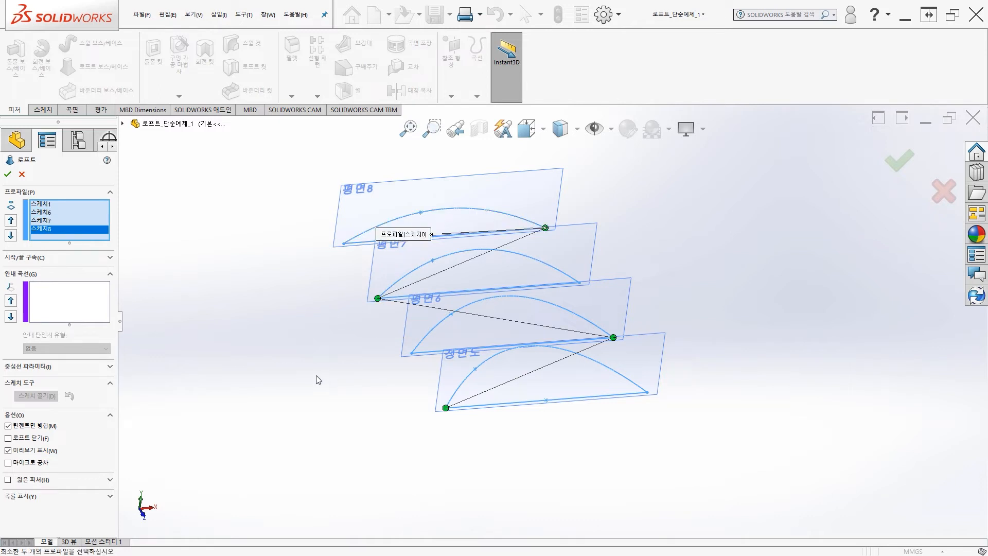
# Step: Move the connectors on the 평면6 and 평면8 profiles to the same end as the other two and create the loft
pyautogui.moveTo(339, 394)
pyautogui.mouseDown(button='middle')
pyautogui.moveTo(372, 401)
pyautogui.moveTo(345, 392)
pyautogui.mouseUp(button='middle')
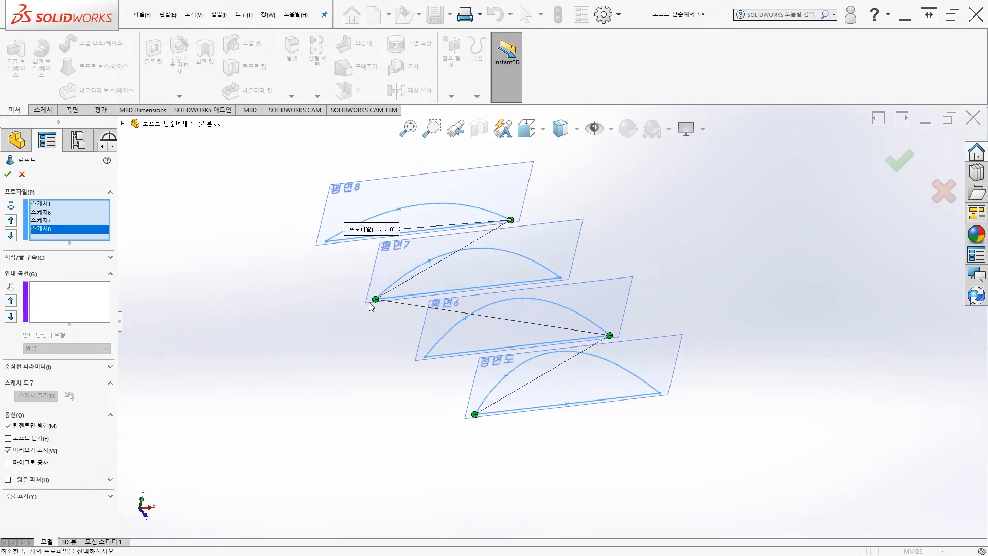
pyautogui.moveTo(335, 326); pyautogui.dragTo(332, 343, button='middle')
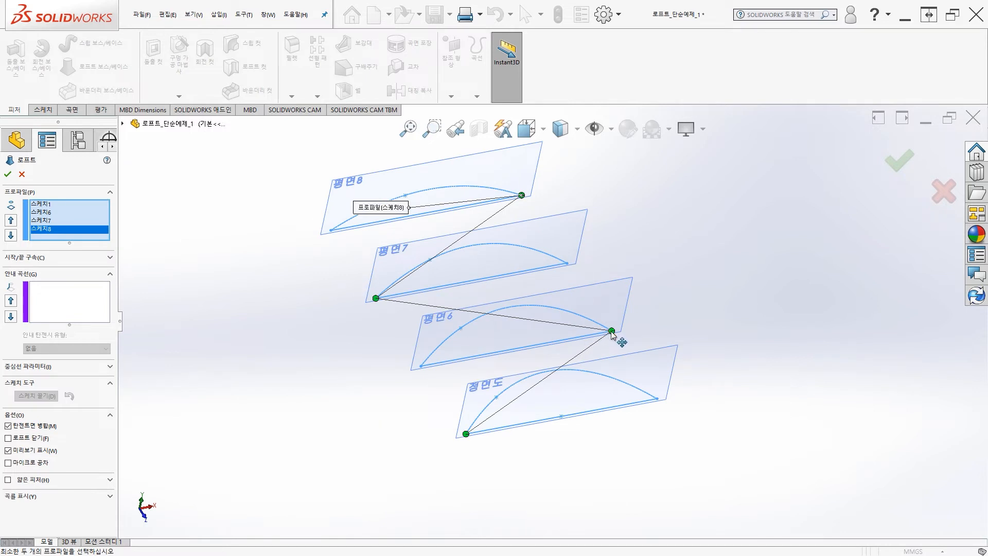
pyautogui.moveTo(612, 331); pyautogui.dragTo(364, 357)
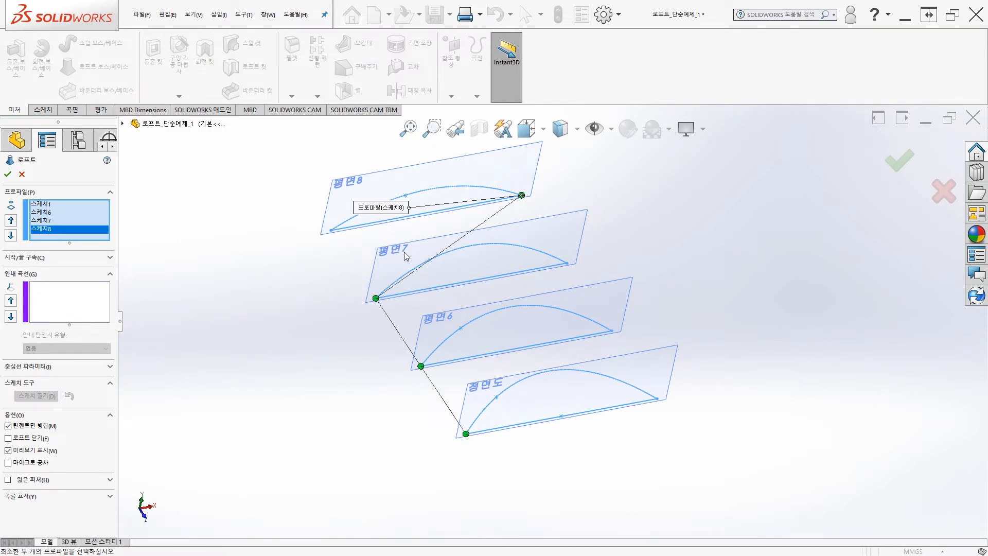
pyautogui.moveTo(523, 197); pyautogui.dragTo(332, 235)
pyautogui.moveTo(522, 199); pyautogui.dragTo(414, 214)
pyautogui.moveTo(383, 407)
pyautogui.mouseDown(button='middle')
pyautogui.moveTo(319, 333)
pyautogui.moveTo(258, 344)
pyautogui.moveTo(304, 424)
pyautogui.moveTo(324, 428)
pyautogui.moveTo(347, 401)
pyautogui.moveTo(408, 413)
pyautogui.moveTo(346, 386)
pyautogui.moveTo(339, 401)
pyautogui.moveTo(387, 419)
pyautogui.mouseUp(button='middle')
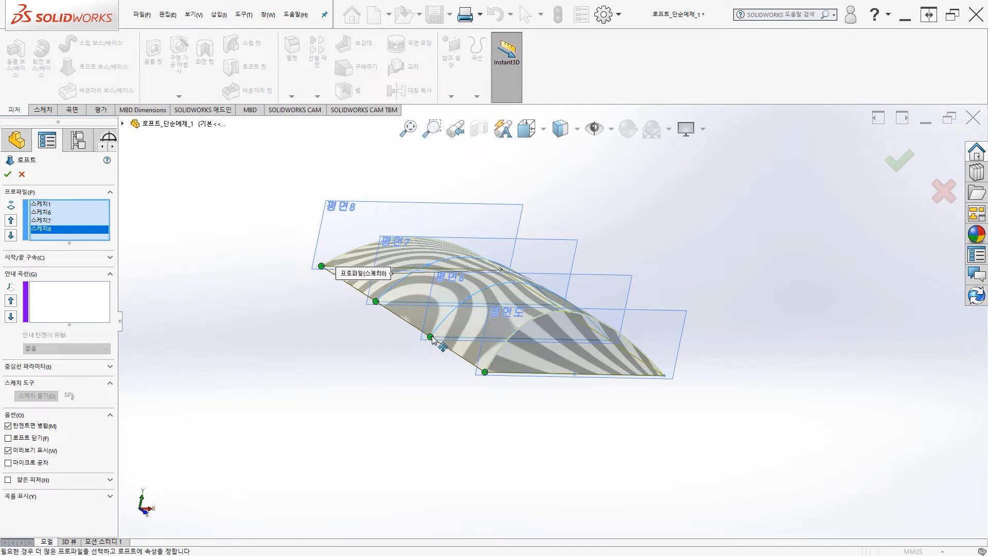
pyautogui.moveTo(359, 383); pyautogui.dragTo(335, 382, button='middle')
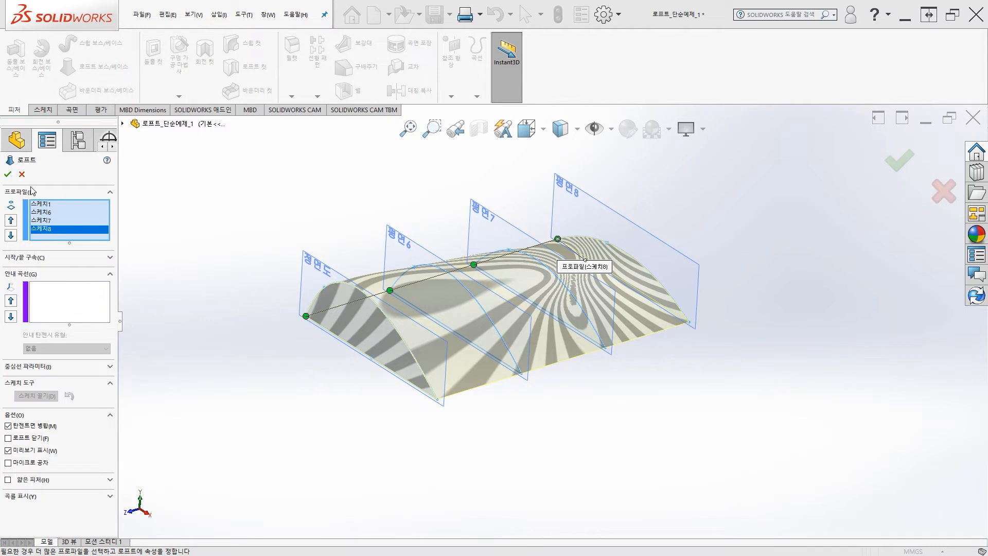
pyautogui.click(8, 174)
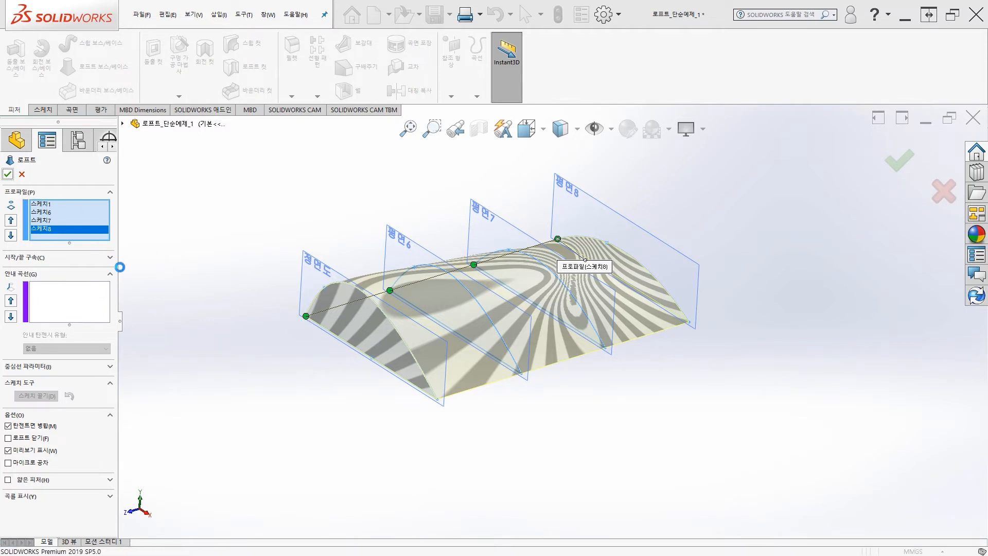
# Step: Examine the finished four-profile loft from the front, the side and above
pyautogui.moveTo(598, 457); pyautogui.dragTo(610, 369, button='middle')
pyautogui.moveTo(530, 382)
pyautogui.mouseDown(button='middle')
pyautogui.moveTo(532, 434)
pyautogui.moveTo(571, 353)
pyautogui.moveTo(596, 415)
pyautogui.moveTo(560, 412)
pyautogui.moveTo(562, 381)
pyautogui.moveTo(549, 380)
pyautogui.mouseUp(button='middle')
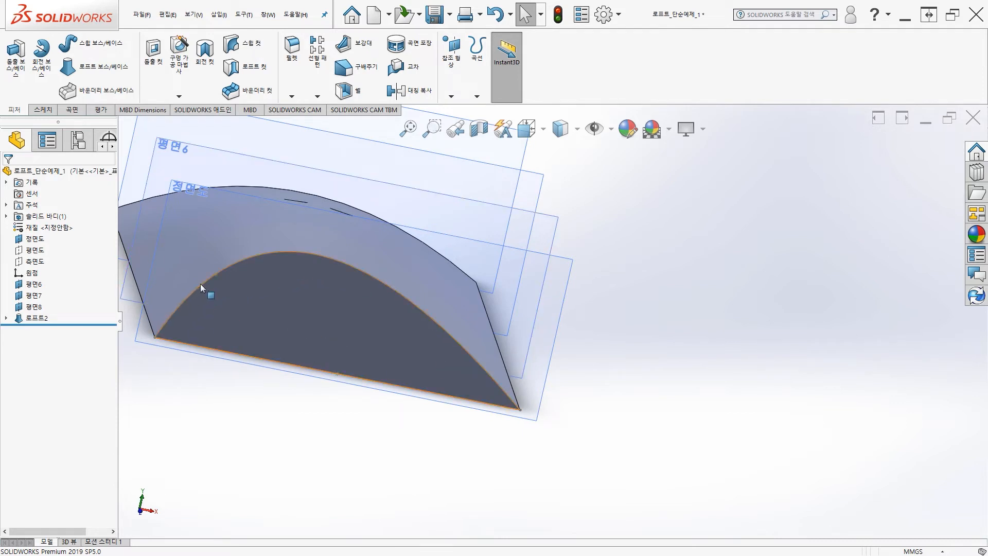
pyautogui.moveTo(366, 304); pyautogui.dragTo(399, 329, button='middle')
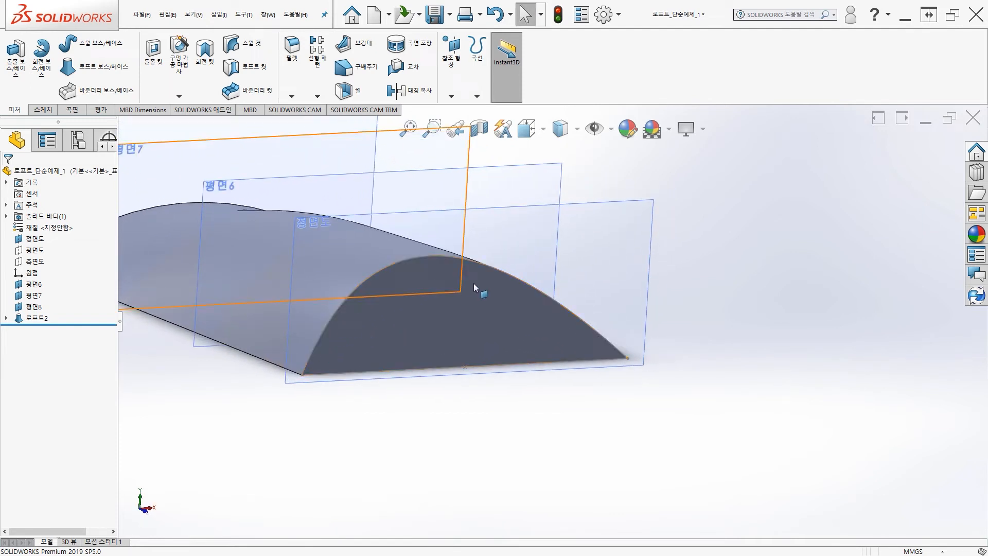
pyautogui.moveTo(587, 335); pyautogui.dragTo(489, 398, button='middle')
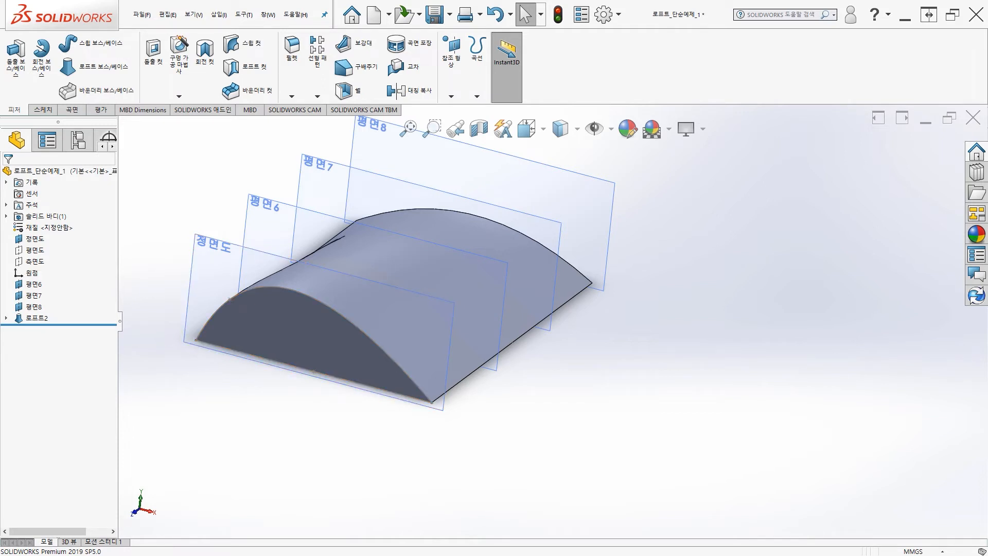
pyautogui.moveTo(265, 378); pyautogui.dragTo(409, 260, button='middle')
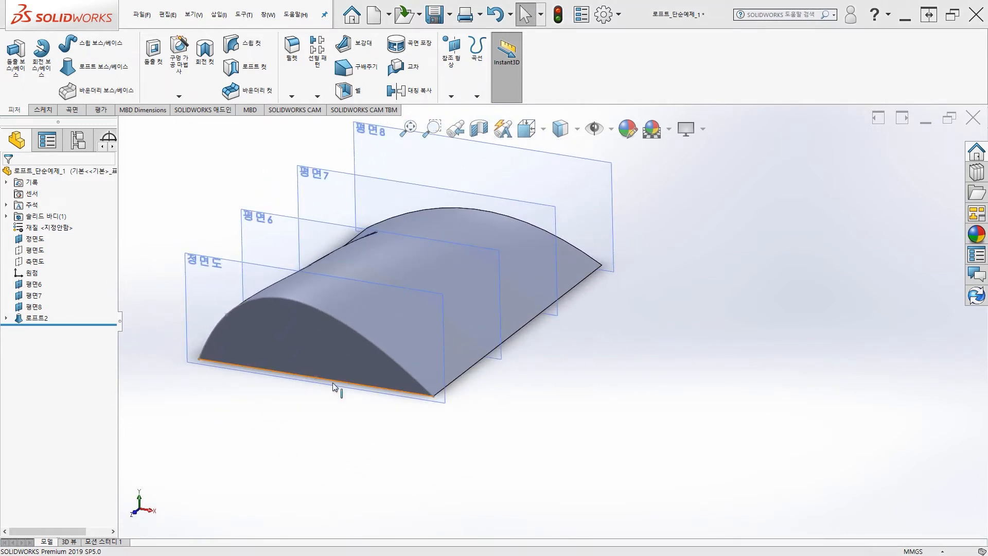
pyautogui.moveTo(503, 392); pyautogui.dragTo(494, 393, button='middle')
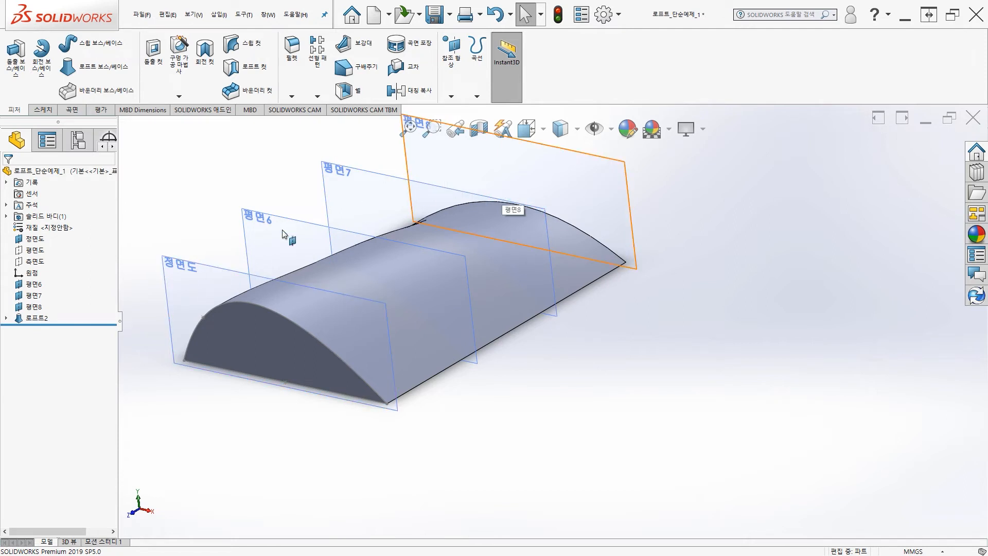
# Step: Delete the loft feature built through the four arched profiles, keeping the sketches
pyautogui.click(44, 317)
pyautogui.rightClick(44, 318)
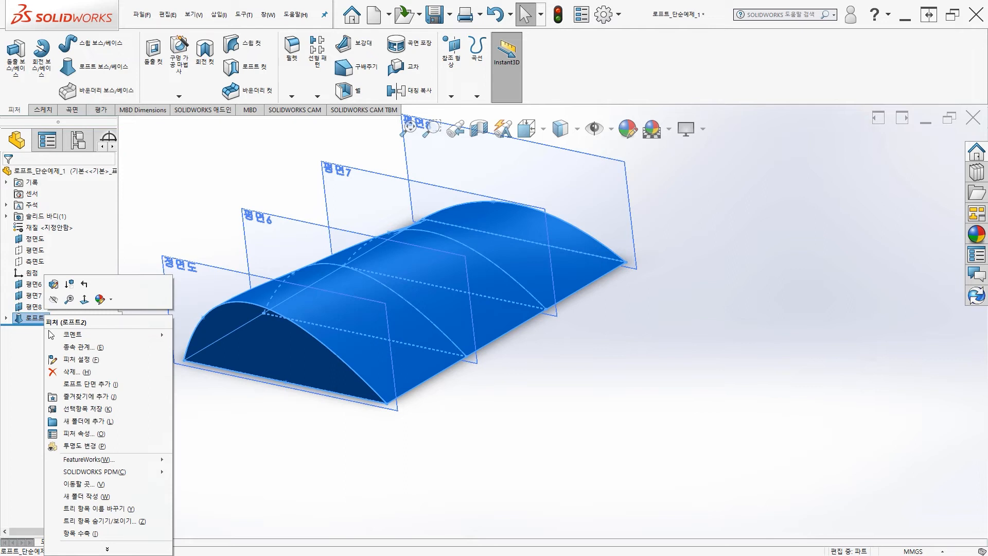
pyautogui.click(71, 371)
pyautogui.click(695, 192)
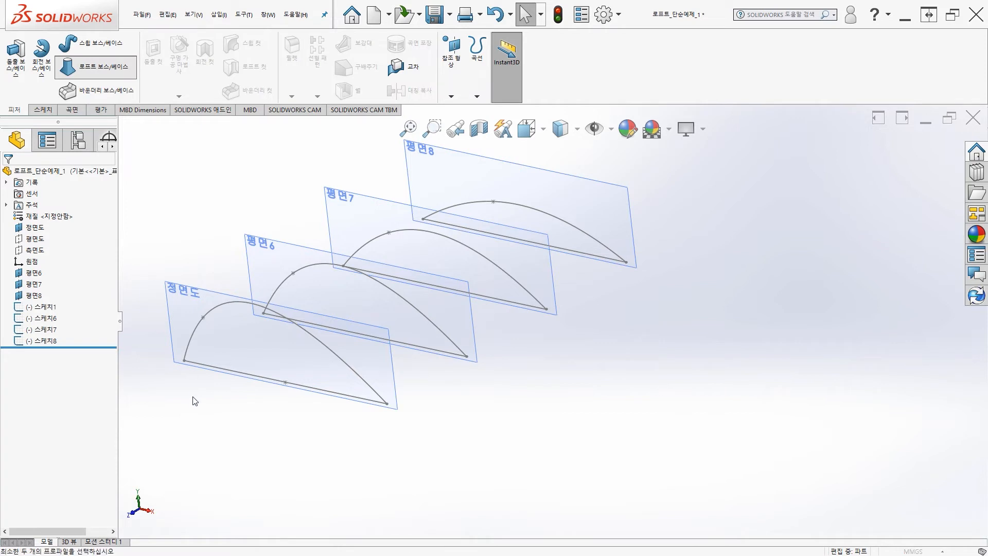
# Step: Set up a loft between only the front-plane (정면도) profile and the 평면8 profile
pyautogui.click(199, 325)
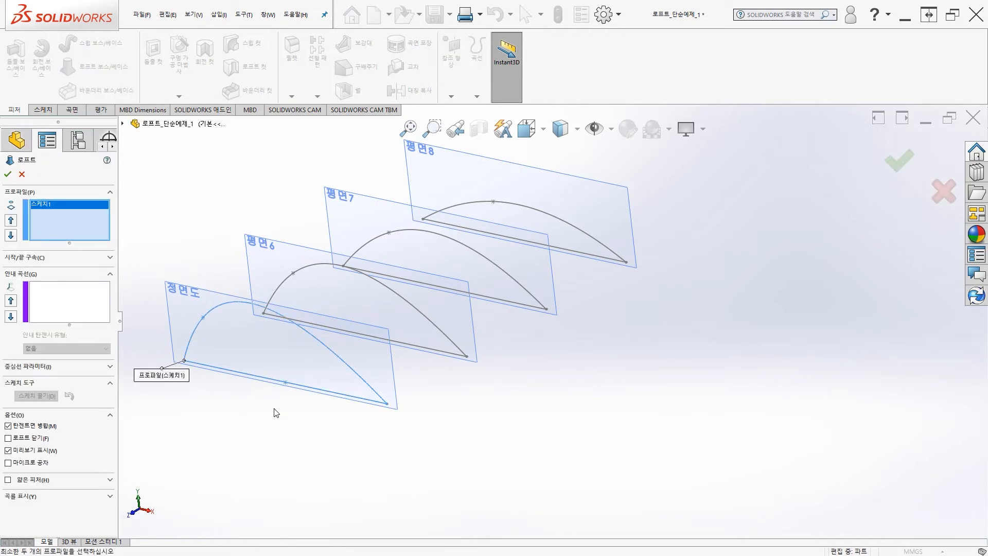
pyautogui.click(519, 206)
pyautogui.moveTo(647, 320)
pyautogui.mouseDown(button='middle')
pyautogui.moveTo(710, 278)
pyautogui.moveTo(600, 274)
pyautogui.moveTo(580, 255)
pyautogui.moveTo(470, 255)
pyautogui.moveTo(639, 271)
pyautogui.moveTo(684, 311)
pyautogui.moveTo(669, 317)
pyautogui.moveTo(655, 304)
pyautogui.moveTo(664, 321)
pyautogui.mouseUp(button='middle')
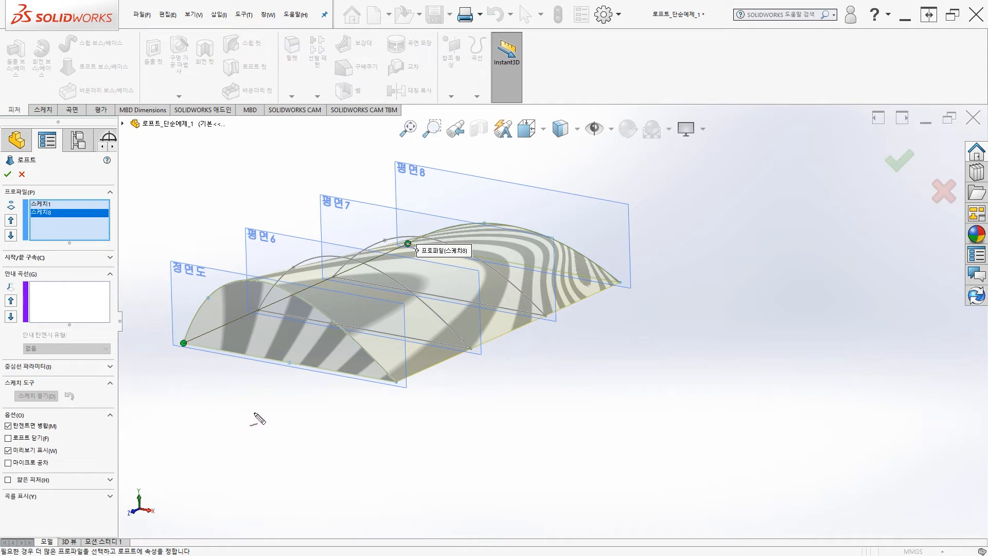
pyautogui.moveTo(256, 408); pyautogui.dragTo(399, 391)
pyautogui.moveTo(205, 379); pyautogui.dragTo(268, 410)
pyautogui.moveTo(239, 364); pyautogui.dragTo(307, 397)
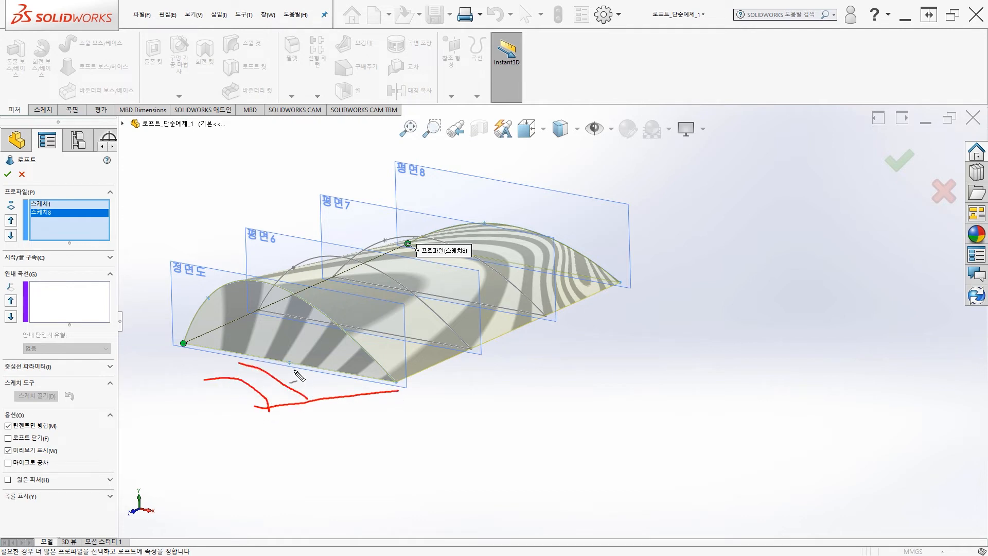
pyautogui.moveTo(280, 360)
pyautogui.mouseDown()
pyautogui.moveTo(324, 388)
pyautogui.moveTo(371, 387)
pyautogui.mouseUp()
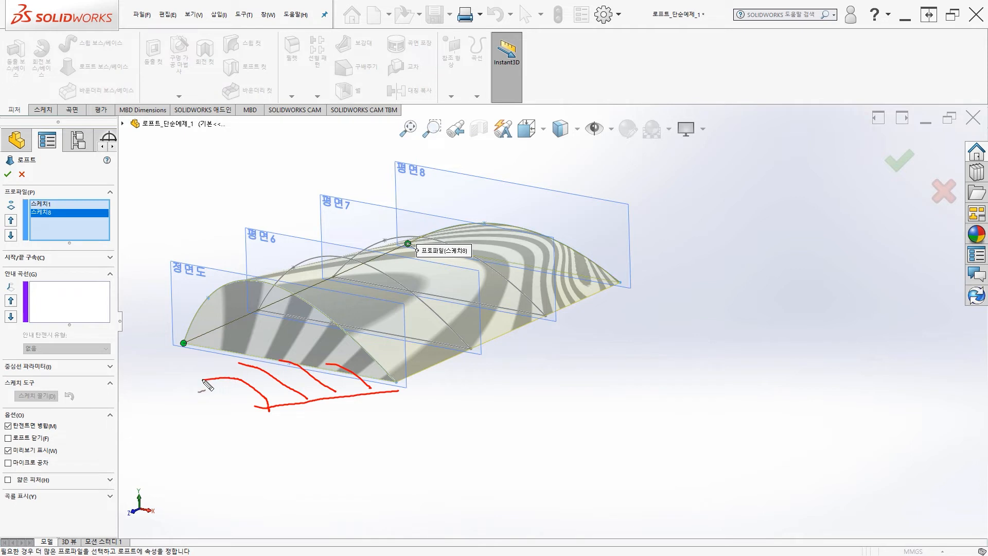
pyautogui.moveTo(201, 380)
pyautogui.mouseDown()
pyautogui.moveTo(264, 362)
pyautogui.moveTo(346, 365)
pyautogui.moveTo(396, 384)
pyautogui.mouseUp()
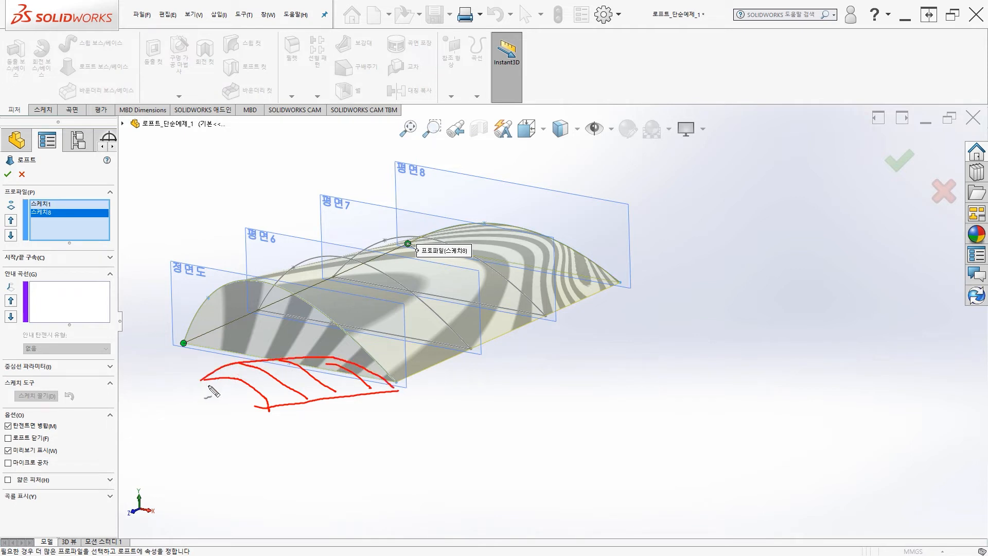
pyautogui.moveTo(201, 380); pyautogui.dragTo(273, 409)
pyautogui.moveTo(182, 347); pyautogui.dragTo(214, 363)
pyautogui.moveTo(203, 350)
pyautogui.mouseDown()
pyautogui.moveTo(201, 368)
pyautogui.moveTo(242, 368)
pyautogui.moveTo(278, 392)
pyautogui.mouseUp()
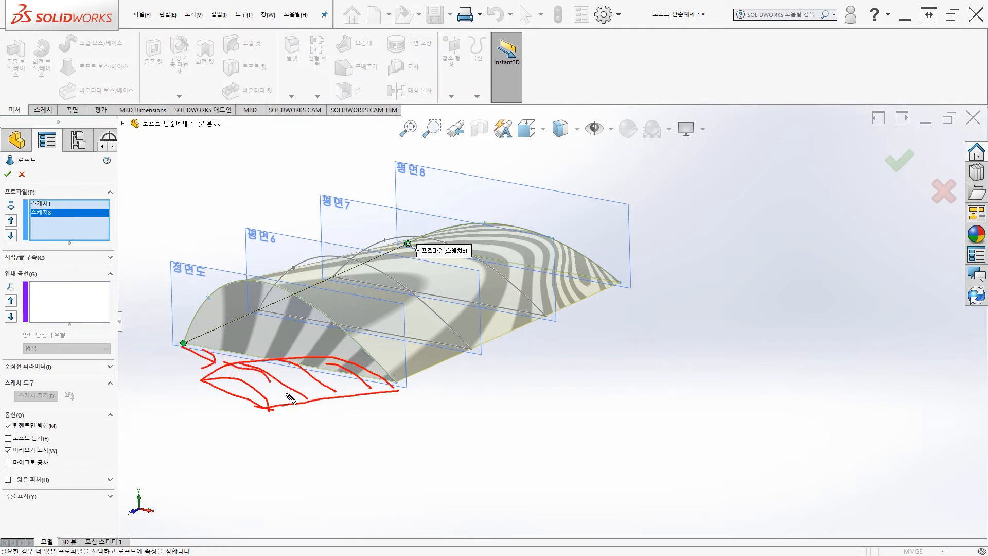
pyautogui.moveTo(221, 415); pyautogui.dragTo(220, 424)
pyautogui.moveTo(226, 419)
pyautogui.mouseDown()
pyautogui.moveTo(236, 428)
pyautogui.moveTo(260, 415)
pyautogui.moveTo(278, 421)
pyautogui.mouseUp()
pyautogui.moveTo(290, 267)
pyautogui.mouseDown()
pyautogui.moveTo(321, 255)
pyautogui.moveTo(403, 284)
pyautogui.moveTo(466, 352)
pyautogui.moveTo(505, 352)
pyautogui.mouseUp()
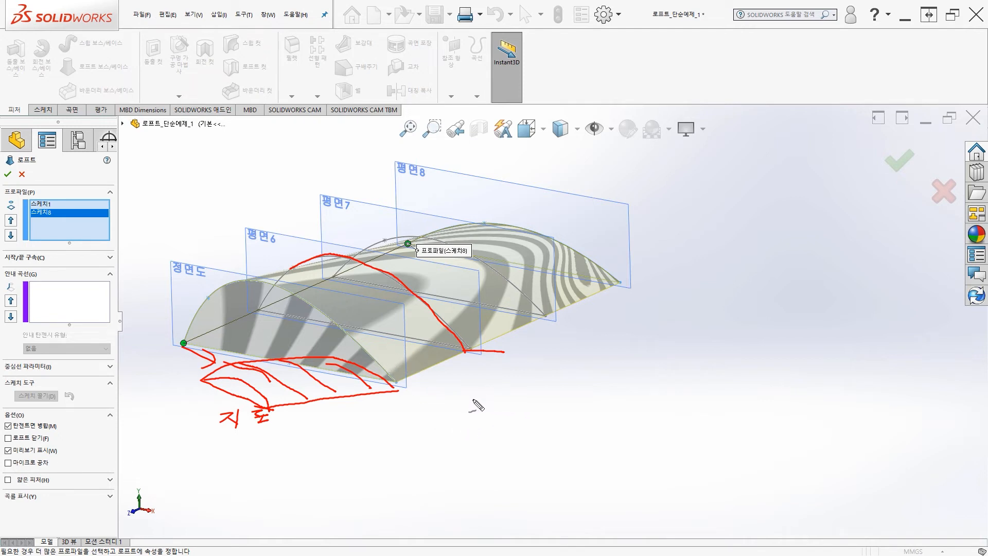
pyautogui.moveTo(407, 386); pyautogui.dragTo(392, 392)
pyautogui.moveTo(625, 283); pyautogui.dragTo(618, 295)
pyautogui.moveTo(517, 396); pyautogui.dragTo(586, 460)
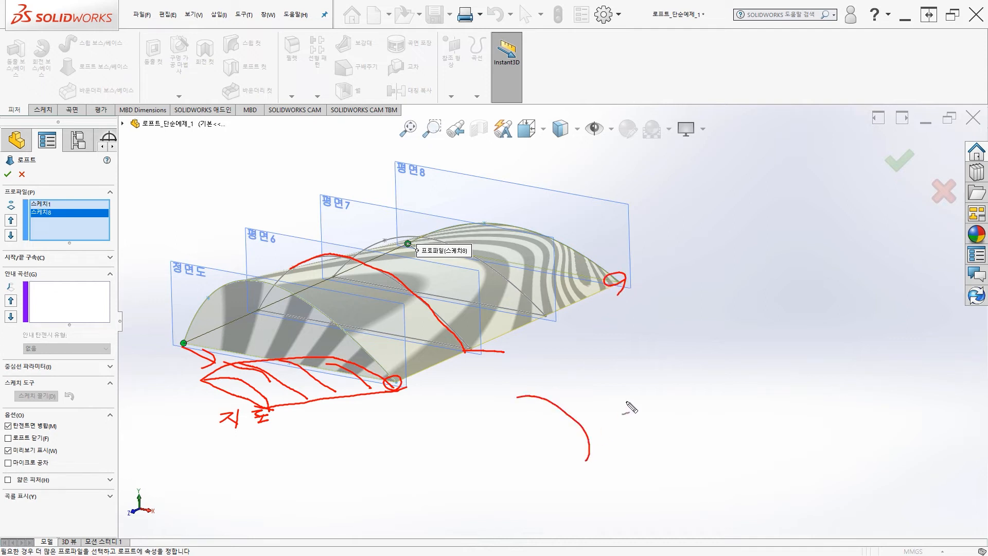
pyautogui.moveTo(634, 327); pyautogui.dragTo(702, 406)
pyautogui.moveTo(501, 398); pyautogui.dragTo(657, 325)
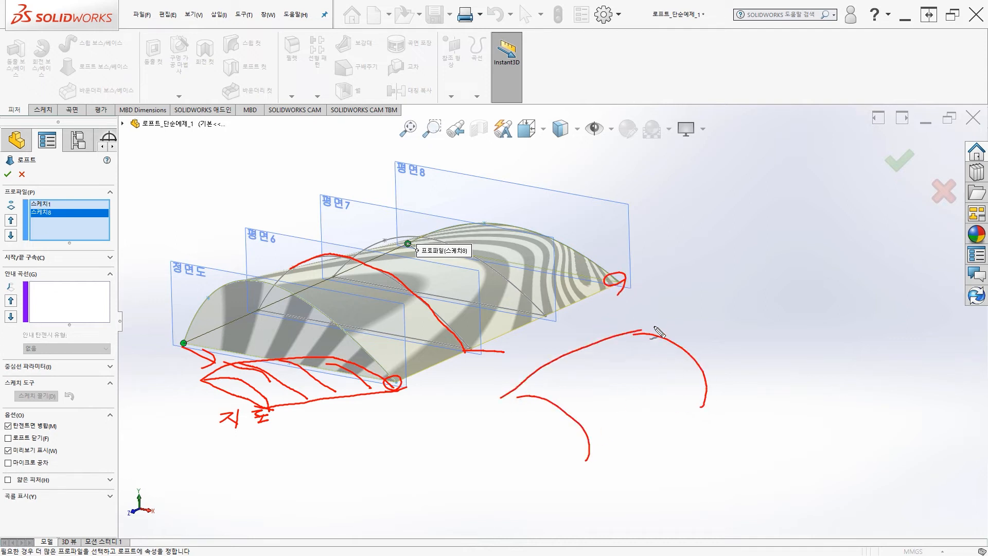
pyautogui.moveTo(560, 473); pyautogui.dragTo(715, 415)
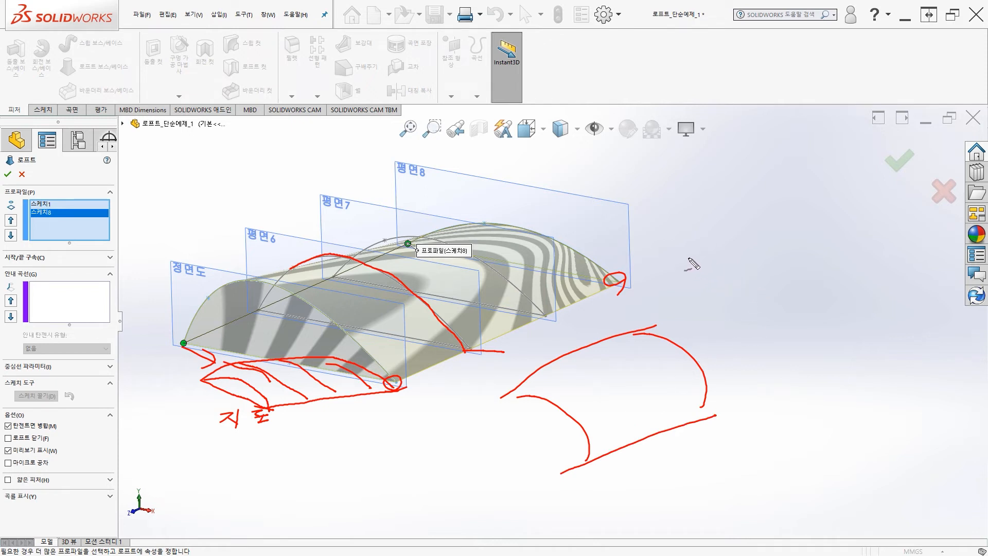
pyautogui.moveTo(689, 227); pyautogui.dragTo(690, 297)
pyautogui.moveTo(842, 237); pyautogui.dragTo(833, 308)
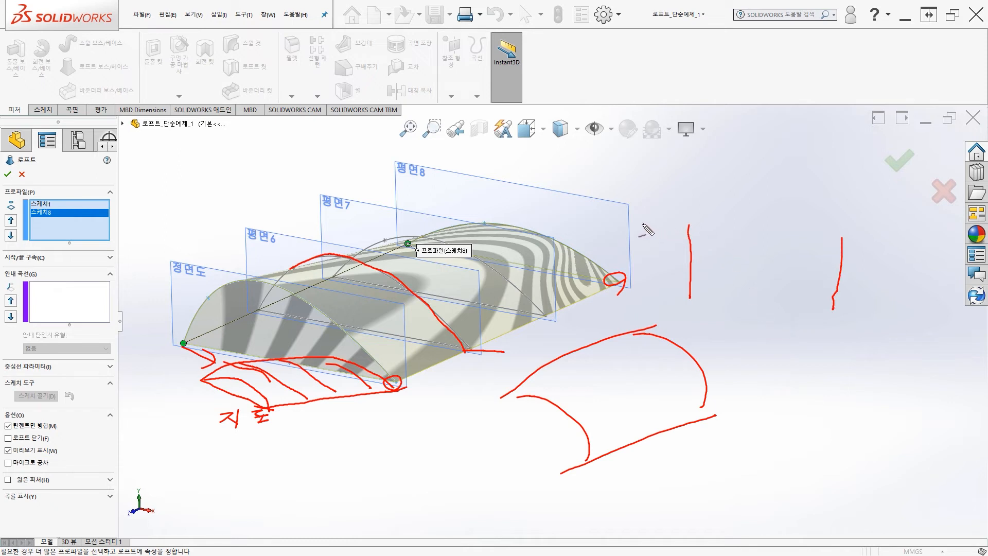
pyautogui.moveTo(620, 218); pyautogui.dragTo(885, 231)
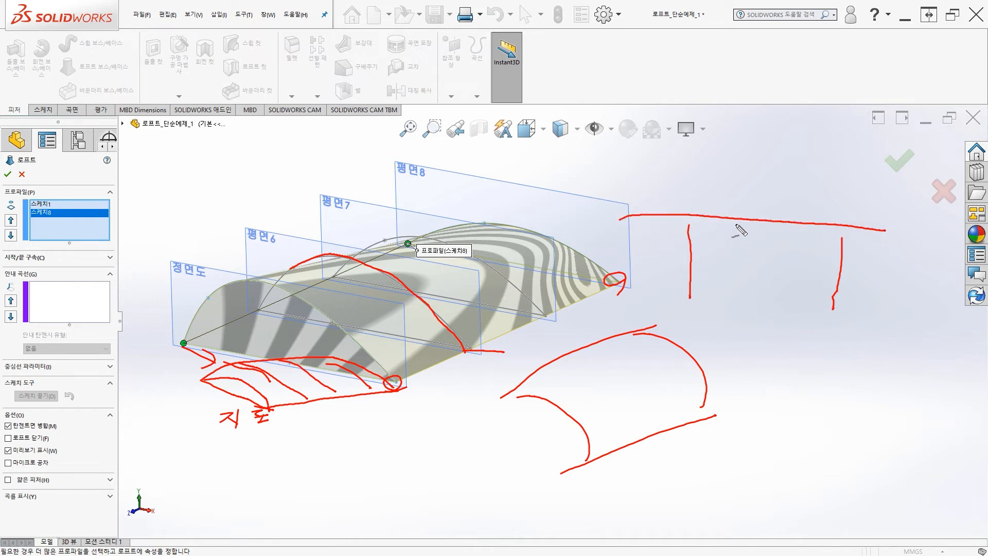
pyautogui.moveTo(731, 215)
pyautogui.mouseDown()
pyautogui.moveTo(751, 252)
pyautogui.moveTo(790, 210)
pyautogui.mouseUp()
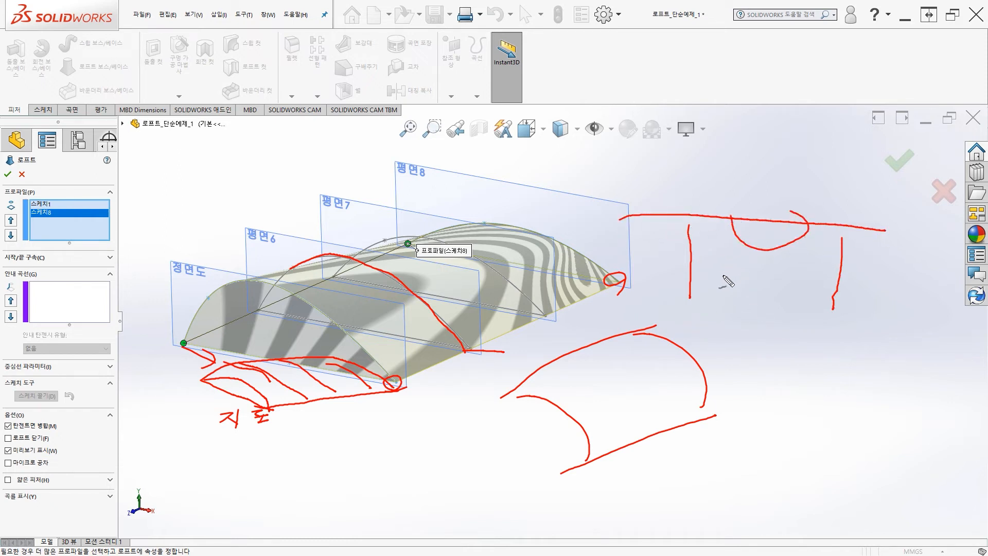
pyautogui.moveTo(718, 364); pyautogui.dragTo(712, 413)
pyautogui.moveTo(820, 364); pyautogui.dragTo(807, 410)
pyautogui.moveTo(693, 335)
pyautogui.mouseDown()
pyautogui.moveTo(751, 360)
pyautogui.moveTo(859, 337)
pyautogui.mouseUp()
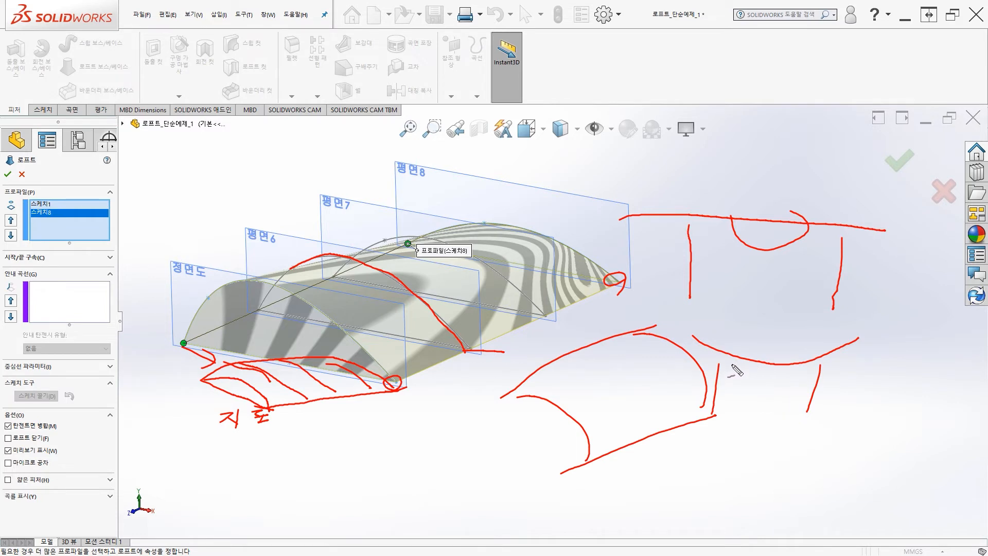
pyautogui.moveTo(747, 359); pyautogui.dragTo(744, 412)
pyautogui.moveTo(794, 364); pyautogui.dragTo(787, 410)
pyautogui.moveTo(731, 357); pyautogui.dragTo(727, 408)
pyautogui.moveTo(766, 364); pyautogui.dragTo(761, 405)
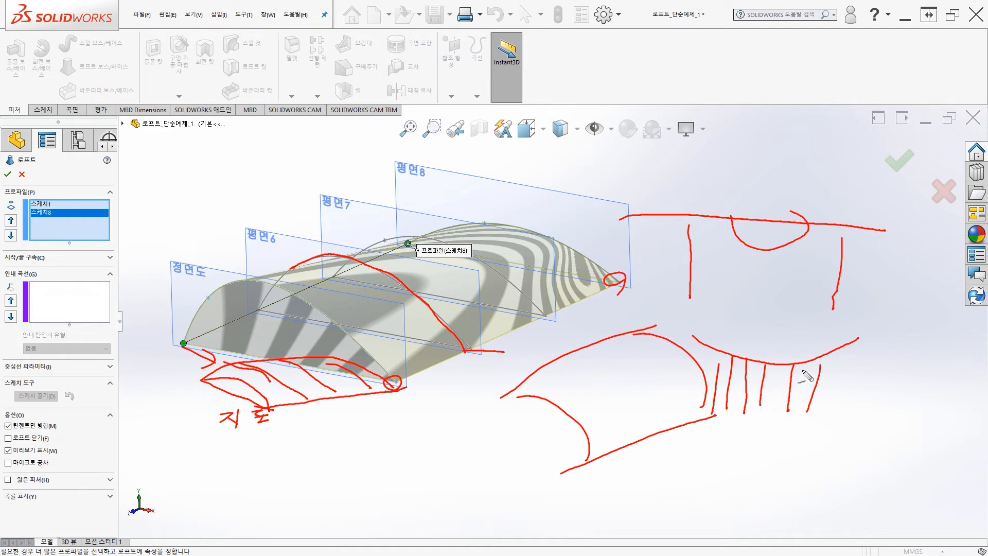
pyautogui.moveTo(803, 364); pyautogui.dragTo(794, 407)
pyautogui.moveTo(715, 360); pyautogui.dragTo(825, 368)
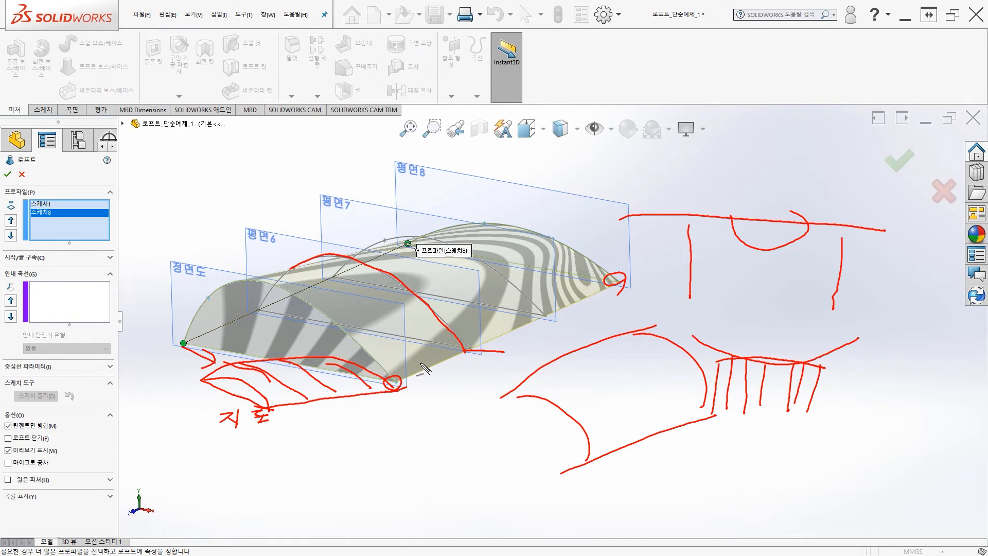
pyautogui.moveTo(432, 363)
pyautogui.mouseDown()
pyautogui.moveTo(426, 396)
pyautogui.moveTo(439, 366)
pyautogui.mouseUp()
pyautogui.moveTo(587, 282); pyautogui.dragTo(554, 294)
pyautogui.moveTo(542, 291); pyautogui.dragTo(555, 290)
pyautogui.moveTo(595, 239); pyautogui.dragTo(557, 271)
pyautogui.moveTo(382, 326)
pyautogui.mouseDown()
pyautogui.moveTo(411, 309)
pyautogui.moveTo(410, 317)
pyautogui.mouseUp()
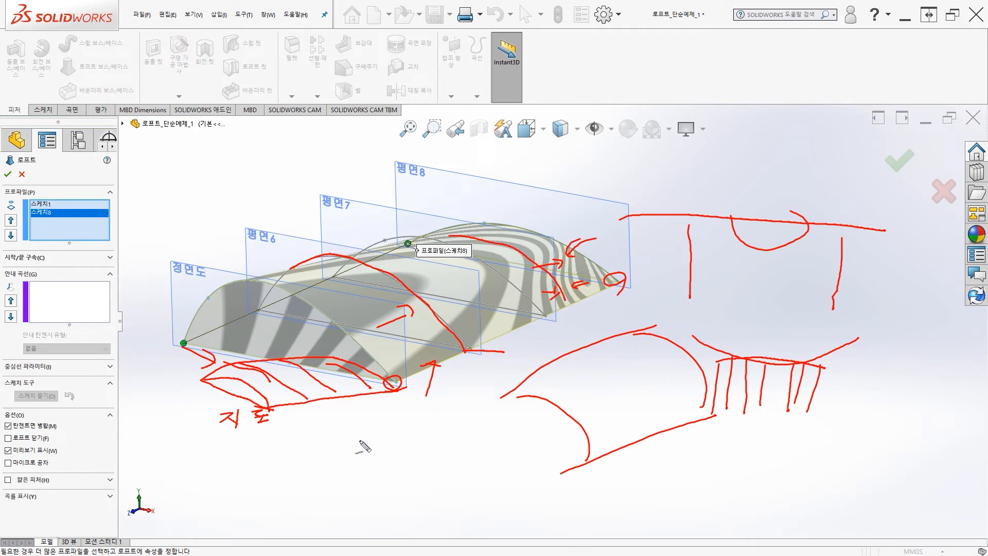
pyautogui.moveTo(380, 428)
pyautogui.mouseDown()
pyautogui.moveTo(410, 473)
pyautogui.moveTo(403, 429)
pyautogui.moveTo(451, 452)
pyautogui.mouseUp()
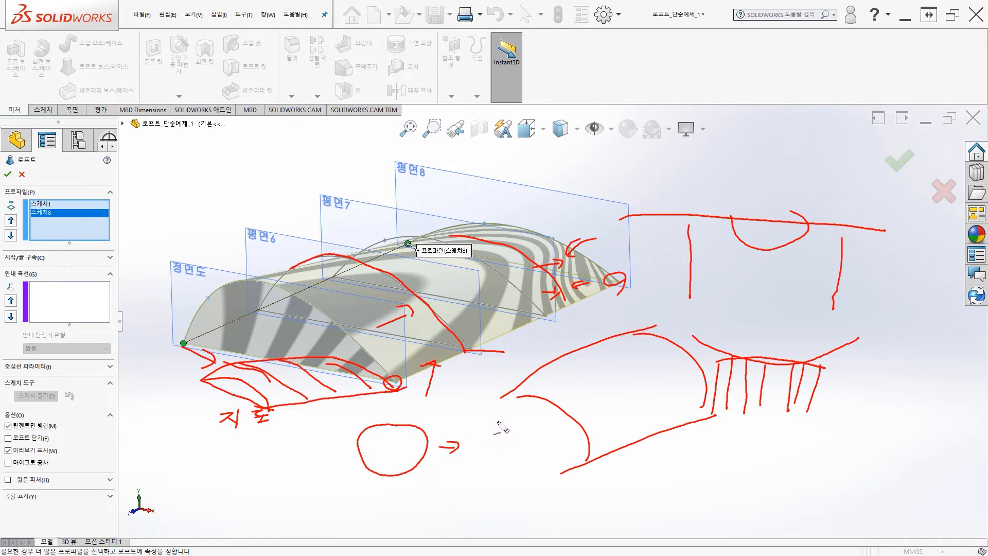
pyautogui.moveTo(498, 421)
pyautogui.mouseDown()
pyautogui.moveTo(483, 442)
pyautogui.moveTo(518, 447)
pyautogui.moveTo(523, 434)
pyautogui.moveTo(500, 421)
pyautogui.mouseUp()
pyautogui.moveTo(467, 475)
pyautogui.mouseDown()
pyautogui.moveTo(498, 462)
pyautogui.moveTo(510, 495)
pyautogui.moveTo(463, 492)
pyautogui.mouseUp()
pyautogui.moveTo(468, 494); pyautogui.dragTo(474, 500)
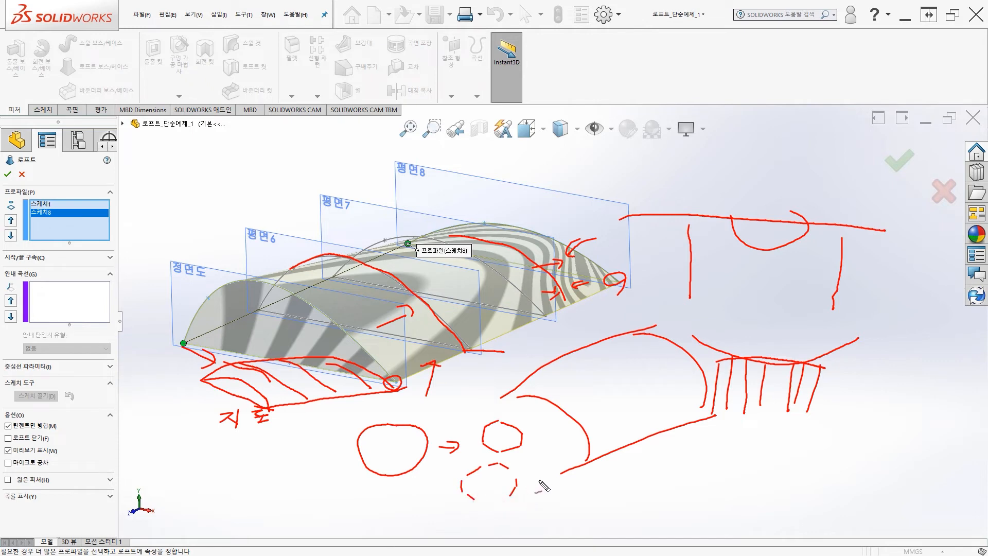
pyautogui.moveTo(540, 481); pyautogui.dragTo(445, 452)
pyautogui.moveTo(507, 452); pyautogui.dragTo(499, 501)
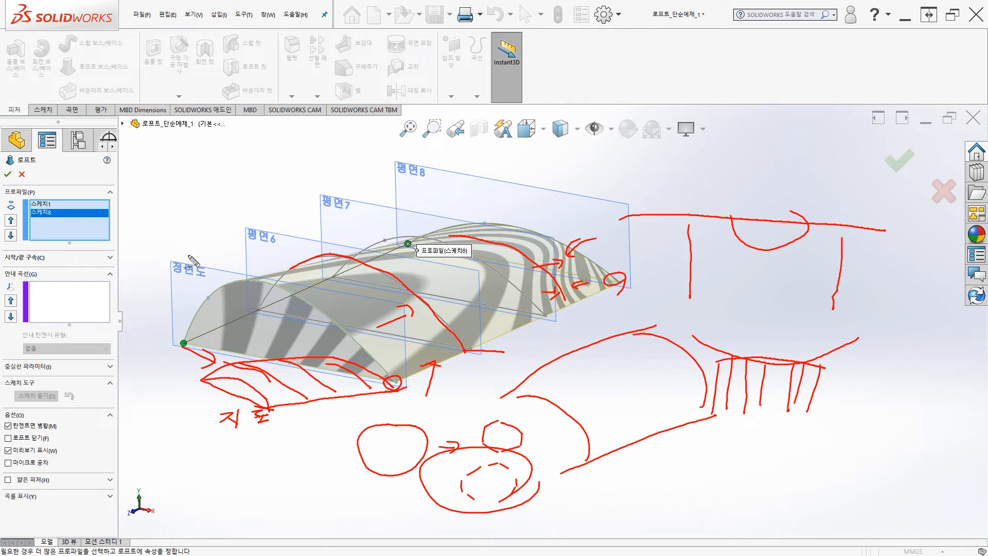
pyautogui.moveTo(274, 250)
pyautogui.mouseDown()
pyautogui.moveTo(375, 280)
pyautogui.moveTo(465, 325)
pyautogui.mouseUp()
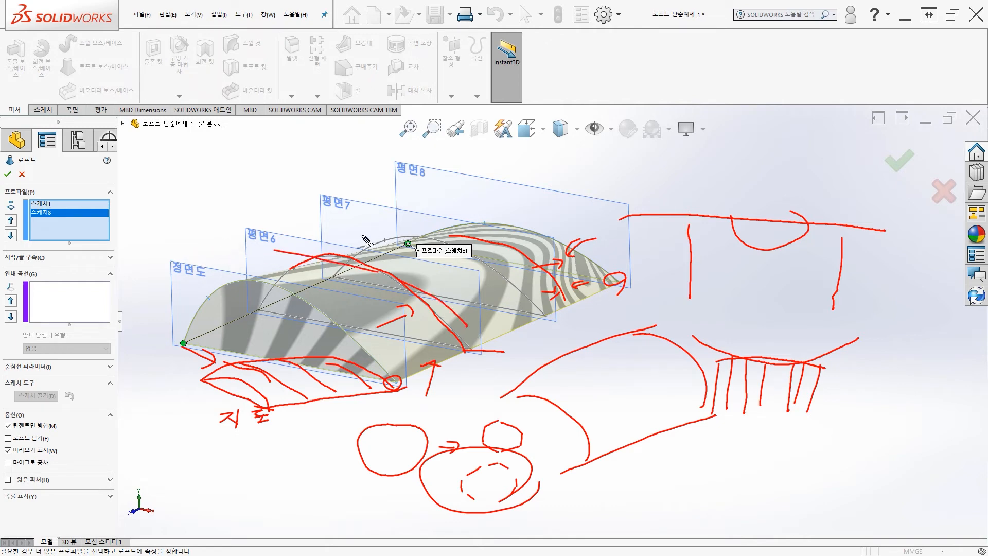
pyautogui.moveTo(342, 239)
pyautogui.mouseDown()
pyautogui.moveTo(469, 253)
pyautogui.moveTo(514, 297)
pyautogui.mouseUp()
pyautogui.moveTo(376, 214)
pyautogui.mouseDown()
pyautogui.moveTo(400, 214)
pyautogui.moveTo(561, 287)
pyautogui.mouseUp()
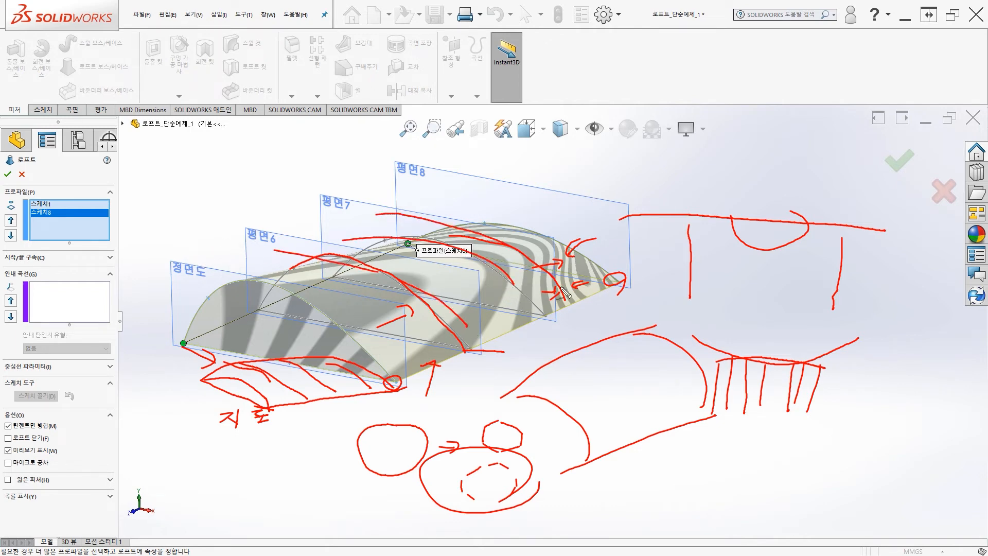
pyautogui.moveTo(448, 210); pyautogui.dragTo(592, 268)
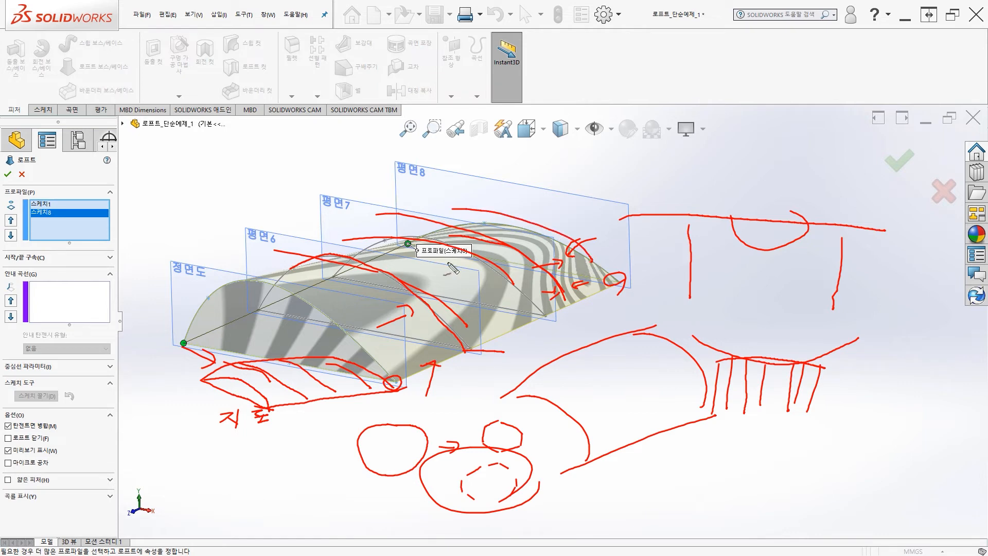
pyautogui.moveTo(171, 313)
pyautogui.mouseDown()
pyautogui.moveTo(394, 212)
pyautogui.moveTo(608, 259)
pyautogui.moveTo(630, 280)
pyautogui.mouseUp()
pyautogui.moveTo(309, 297); pyautogui.dragTo(404, 358)
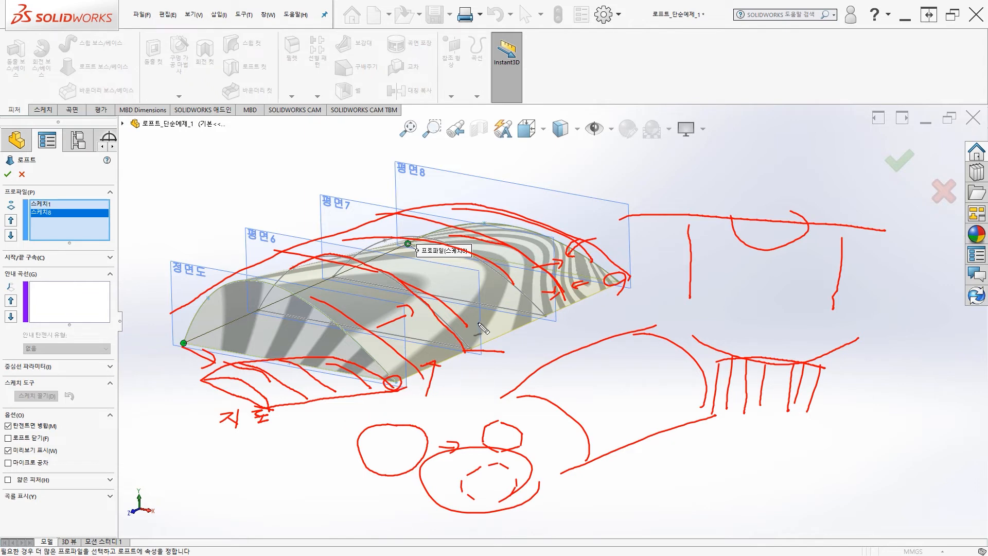
pyautogui.moveTo(411, 328)
pyautogui.mouseDown()
pyautogui.moveTo(403, 353)
pyautogui.moveTo(385, 363)
pyautogui.mouseUp()
pyautogui.moveTo(424, 346)
pyautogui.mouseDown()
pyautogui.moveTo(409, 347)
pyautogui.moveTo(432, 362)
pyautogui.mouseUp()
pyautogui.moveTo(446, 328); pyautogui.dragTo(447, 354)
pyautogui.moveTo(460, 330); pyautogui.dragTo(469, 354)
pyautogui.moveTo(493, 396); pyautogui.dragTo(562, 473)
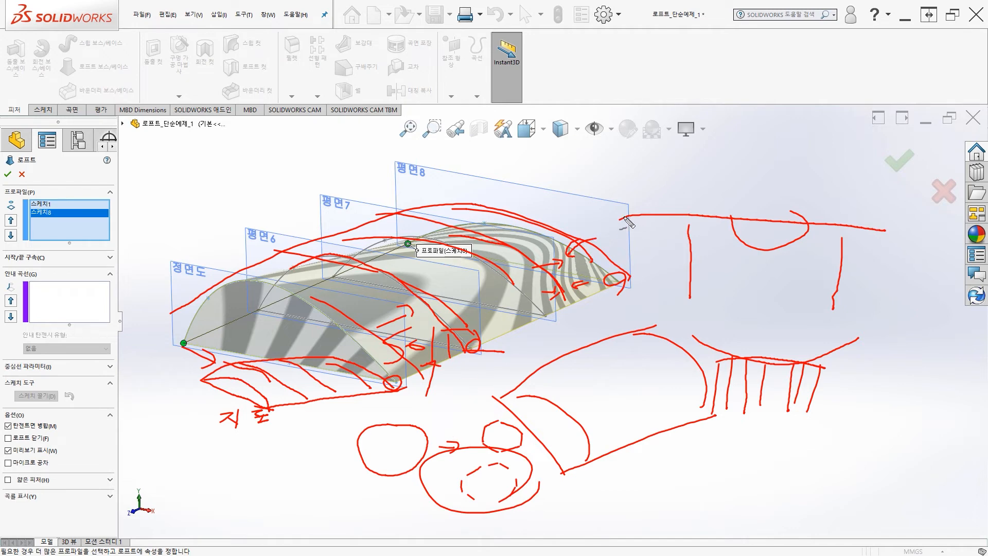
pyautogui.moveTo(608, 210)
pyautogui.mouseDown()
pyautogui.moveTo(608, 230)
pyautogui.moveTo(626, 230)
pyautogui.mouseUp()
pyautogui.moveTo(622, 220); pyautogui.dragTo(630, 236)
pyautogui.moveTo(635, 239); pyautogui.dragTo(635, 258)
pyautogui.moveTo(575, 197); pyautogui.dragTo(521, 237)
pyautogui.moveTo(521, 215); pyautogui.dragTo(514, 224)
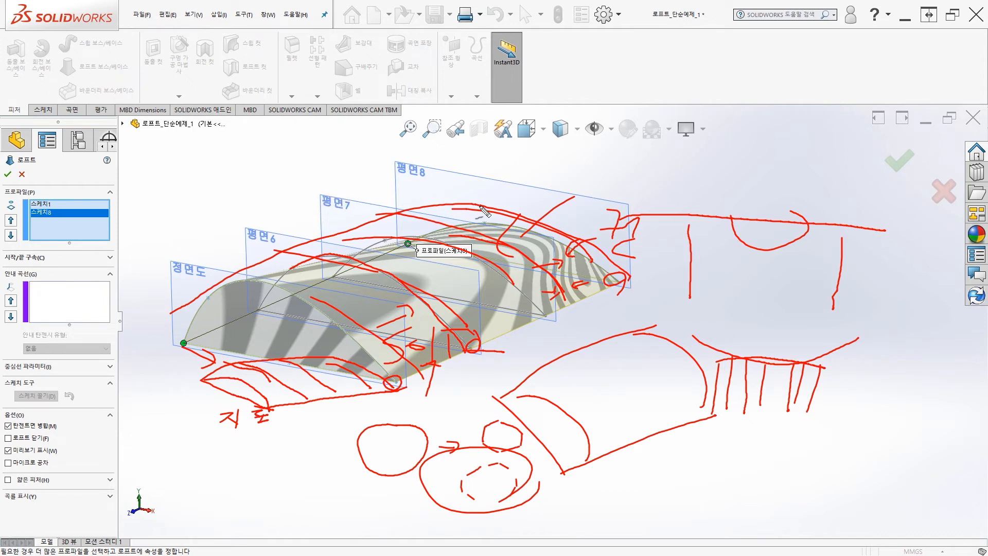
pyautogui.moveTo(525, 183); pyautogui.dragTo(512, 202)
pyautogui.moveTo(516, 193); pyautogui.dragTo(528, 206)
pyautogui.moveTo(538, 186)
pyautogui.mouseDown()
pyautogui.moveTo(547, 184)
pyautogui.moveTo(555, 234)
pyautogui.moveTo(597, 236)
pyautogui.mouseUp()
pyautogui.click(549, 197)
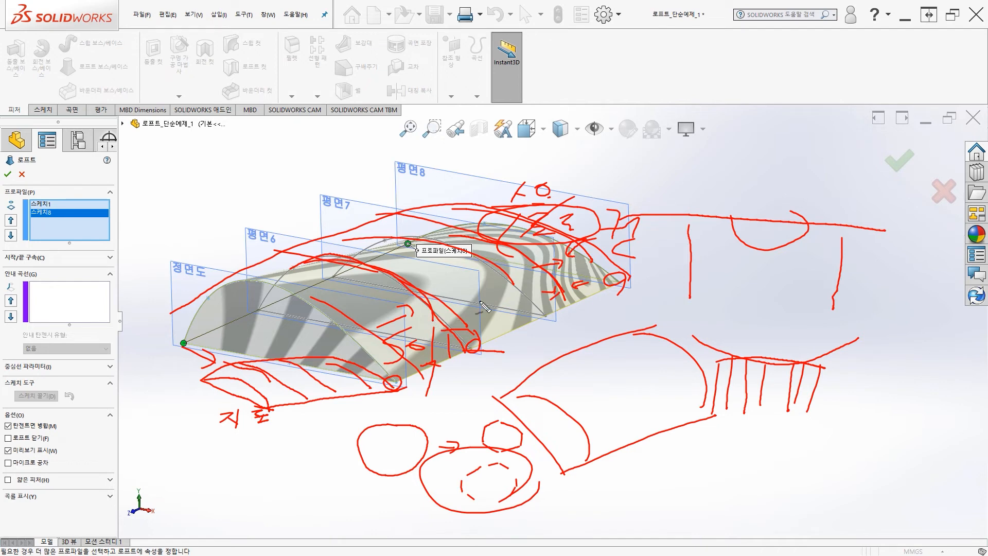
pyautogui.moveTo(481, 299)
pyautogui.mouseDown()
pyautogui.moveTo(763, 290)
pyautogui.moveTo(761, 309)
pyautogui.mouseUp()
pyautogui.moveTo(755, 313)
pyautogui.mouseDown()
pyautogui.moveTo(771, 303)
pyautogui.moveTo(792, 328)
pyautogui.mouseUp()
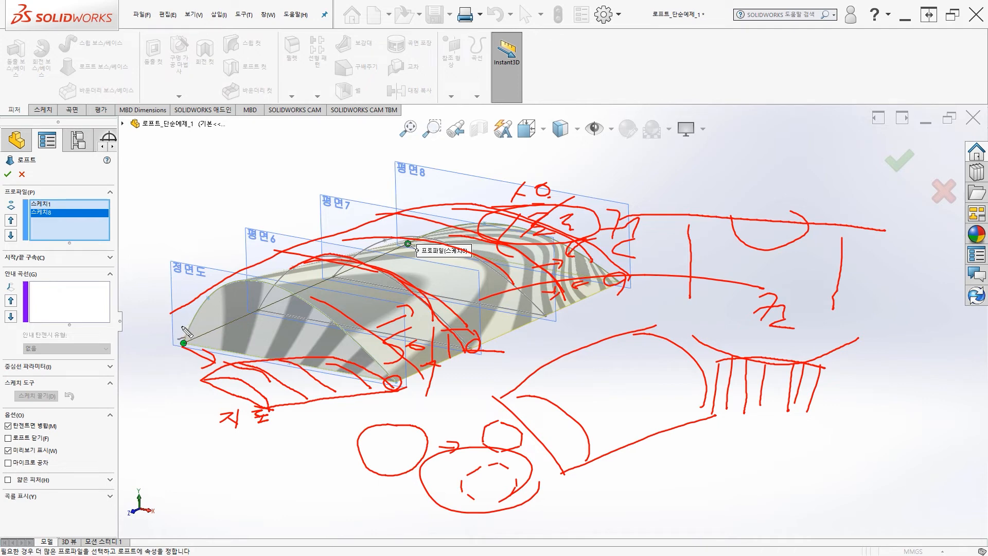
pyautogui.moveTo(352, 170)
pyautogui.mouseDown()
pyautogui.moveTo(173, 250)
pyautogui.moveTo(255, 398)
pyautogui.moveTo(801, 373)
pyautogui.moveTo(389, 171)
pyautogui.moveTo(317, 183)
pyautogui.mouseUp()
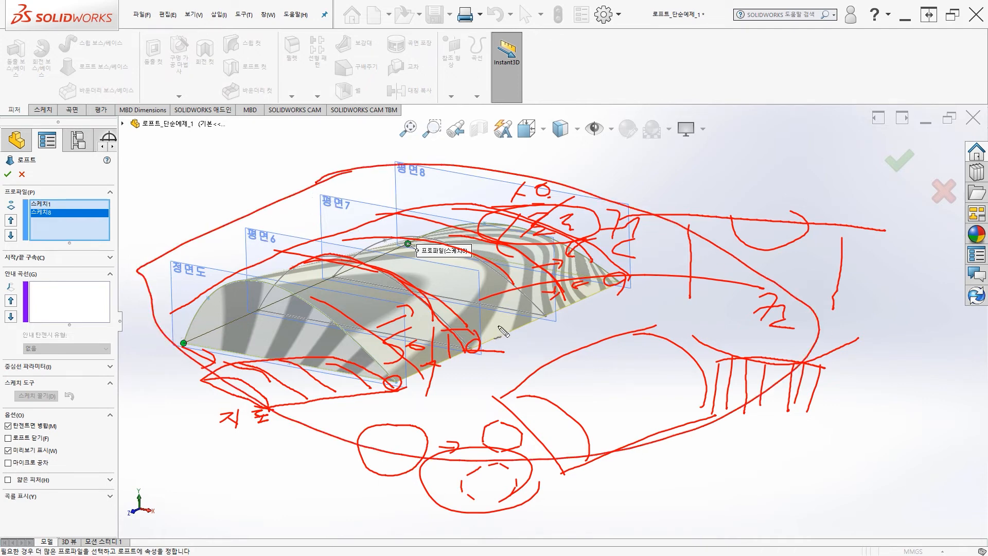
pyautogui.moveTo(503, 330)
pyautogui.mouseDown()
pyautogui.moveTo(487, 299)
pyautogui.moveTo(504, 332)
pyautogui.moveTo(484, 329)
pyautogui.moveTo(495, 281)
pyautogui.moveTo(463, 299)
pyautogui.moveTo(510, 325)
pyautogui.moveTo(515, 309)
pyautogui.moveTo(490, 334)
pyautogui.mouseUp()
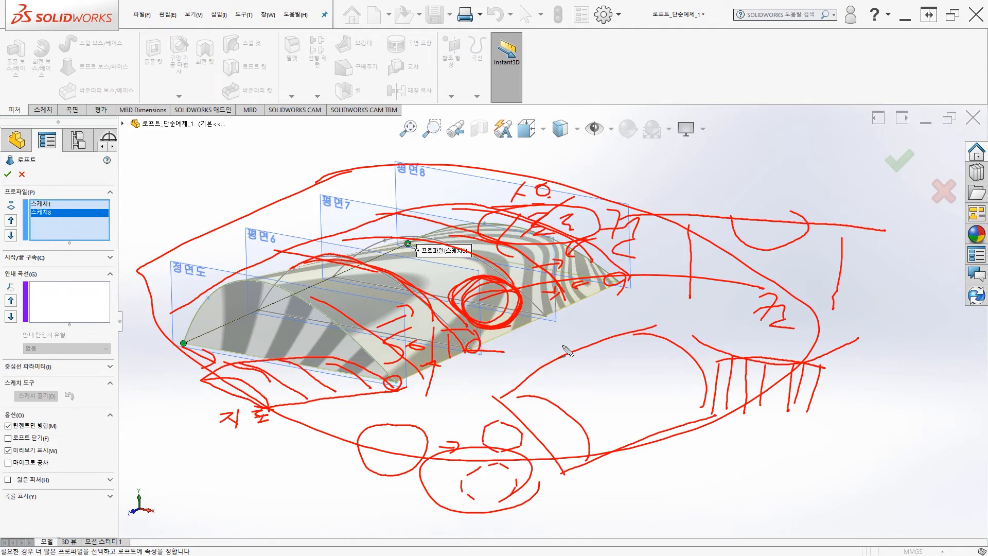
pyautogui.moveTo(553, 337)
pyautogui.mouseDown()
pyautogui.moveTo(544, 351)
pyautogui.moveTo(560, 351)
pyautogui.moveTo(546, 367)
pyautogui.moveTo(597, 344)
pyautogui.moveTo(600, 355)
pyautogui.mouseUp()
pyautogui.moveTo(611, 345)
pyautogui.mouseDown()
pyautogui.moveTo(615, 360)
pyautogui.moveTo(668, 362)
pyautogui.mouseUp()
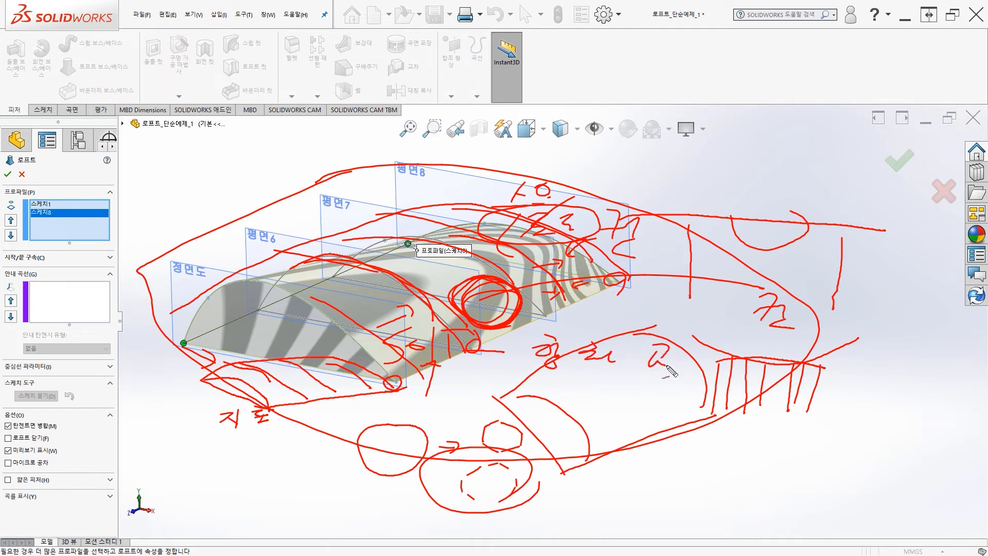
pyautogui.moveTo(493, 370); pyautogui.dragTo(711, 382)
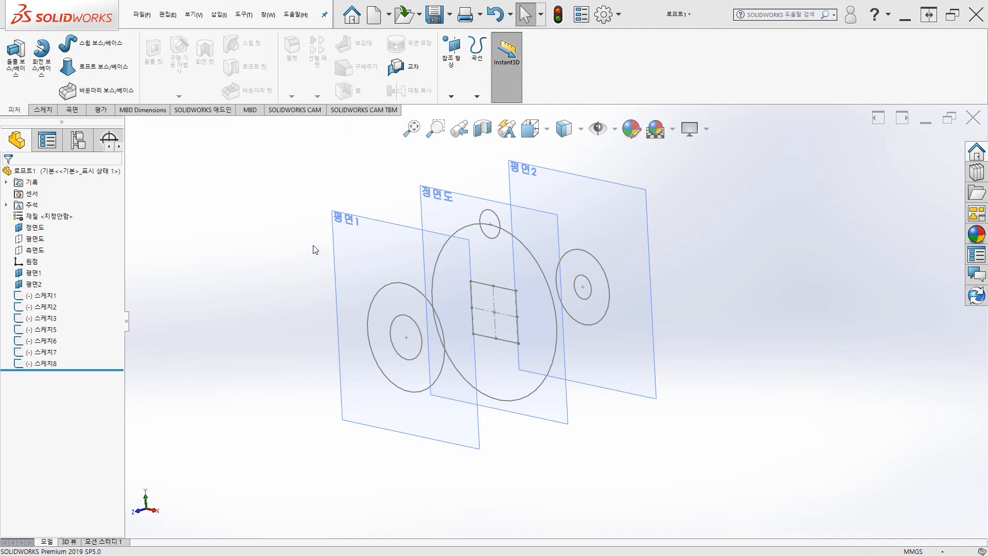
pyautogui.moveTo(323, 257); pyautogui.dragTo(350, 237, button='middle')
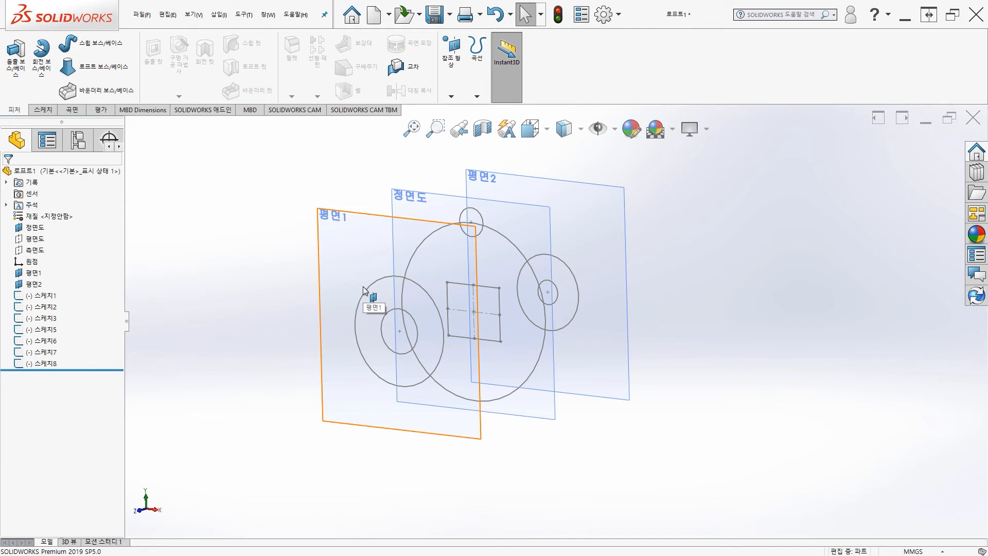
pyautogui.moveTo(363, 286)
pyautogui.mouseDown(button='middle')
pyautogui.moveTo(337, 258)
pyautogui.moveTo(342, 249)
pyautogui.moveTo(299, 251)
pyautogui.moveTo(337, 280)
pyautogui.moveTo(337, 291)
pyautogui.mouseUp(button='middle')
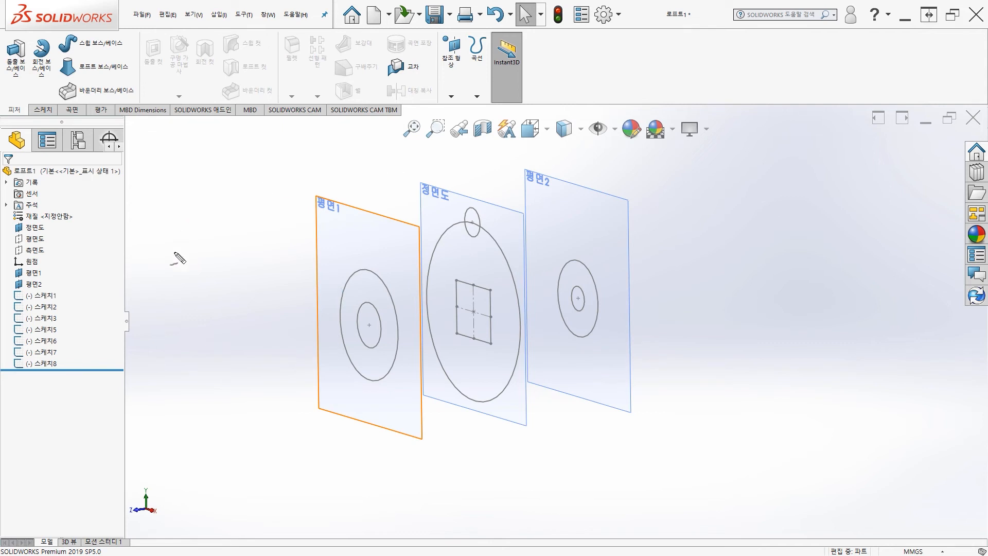
pyautogui.moveTo(191, 363)
pyautogui.mouseDown()
pyautogui.moveTo(201, 319)
pyautogui.moveTo(185, 362)
pyautogui.moveTo(271, 301)
pyautogui.mouseUp()
pyautogui.moveTo(202, 323)
pyautogui.mouseDown()
pyautogui.moveTo(199, 366)
pyautogui.moveTo(177, 340)
pyautogui.moveTo(202, 318)
pyautogui.moveTo(247, 316)
pyautogui.moveTo(317, 276)
pyautogui.mouseUp()
pyautogui.moveTo(194, 362)
pyautogui.mouseDown()
pyautogui.moveTo(322, 320)
pyautogui.moveTo(329, 281)
pyautogui.mouseUp()
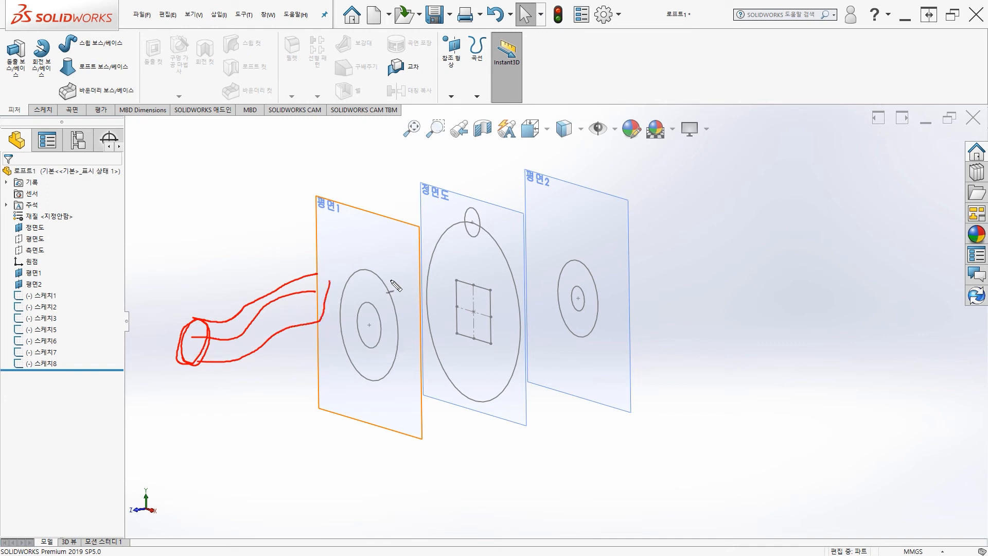
pyautogui.moveTo(108, 53)
pyautogui.mouseDown()
pyautogui.moveTo(134, 60)
pyautogui.moveTo(119, 86)
pyautogui.mouseUp()
pyautogui.moveTo(397, 368)
pyautogui.mouseDown()
pyautogui.moveTo(342, 359)
pyautogui.moveTo(385, 283)
pyautogui.moveTo(377, 355)
pyautogui.mouseUp()
pyautogui.moveTo(485, 392)
pyautogui.mouseDown()
pyautogui.moveTo(452, 380)
pyautogui.moveTo(541, 294)
pyautogui.moveTo(498, 338)
pyautogui.mouseUp()
pyautogui.moveTo(608, 329); pyautogui.dragTo(595, 339)
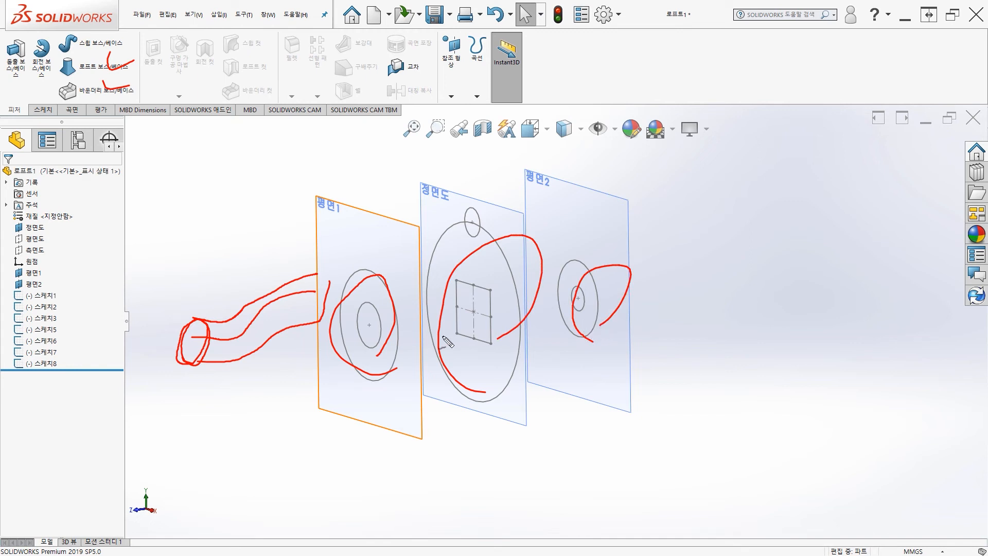
pyautogui.press('Escape')
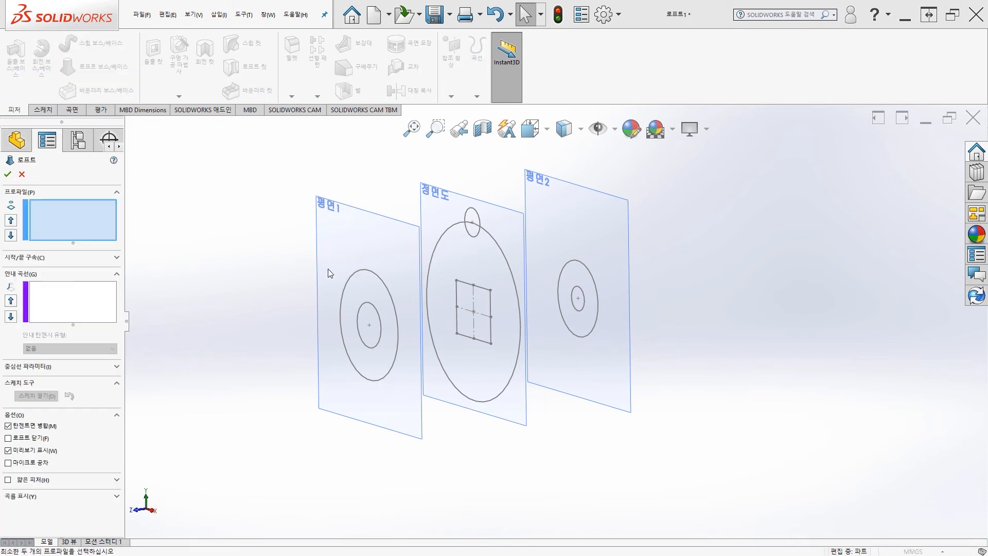
# Step: Loft a solid through the large circles on 평면1, the front plane (정면도) and 평면2, in that order
pyautogui.click(354, 273)
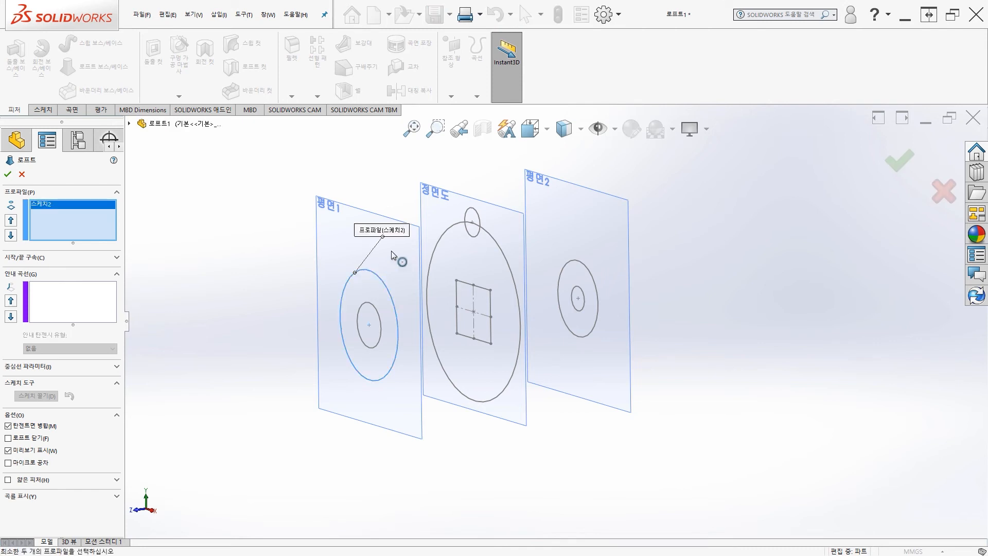
pyautogui.click(441, 234)
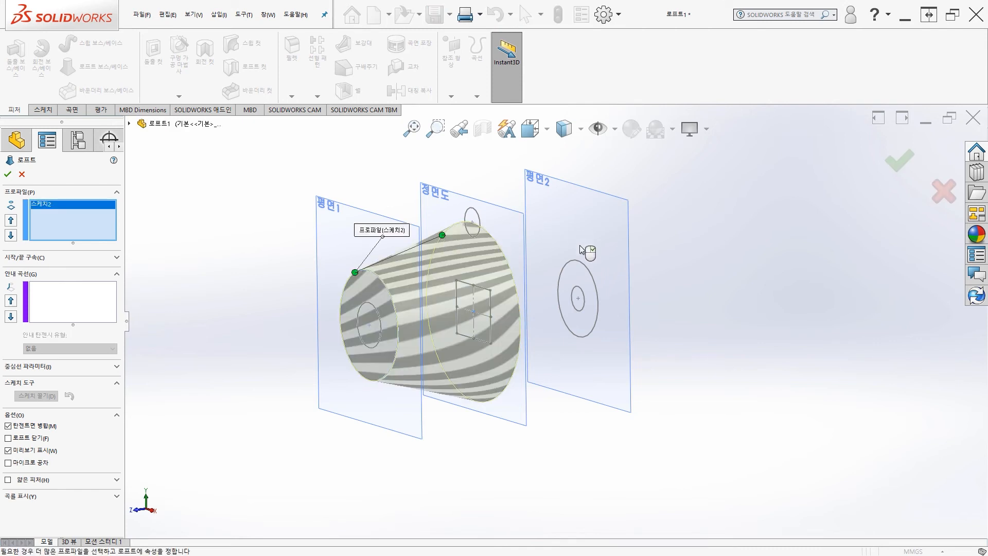
pyautogui.click(571, 260)
pyautogui.moveTo(651, 410); pyautogui.dragTo(610, 408, button='middle')
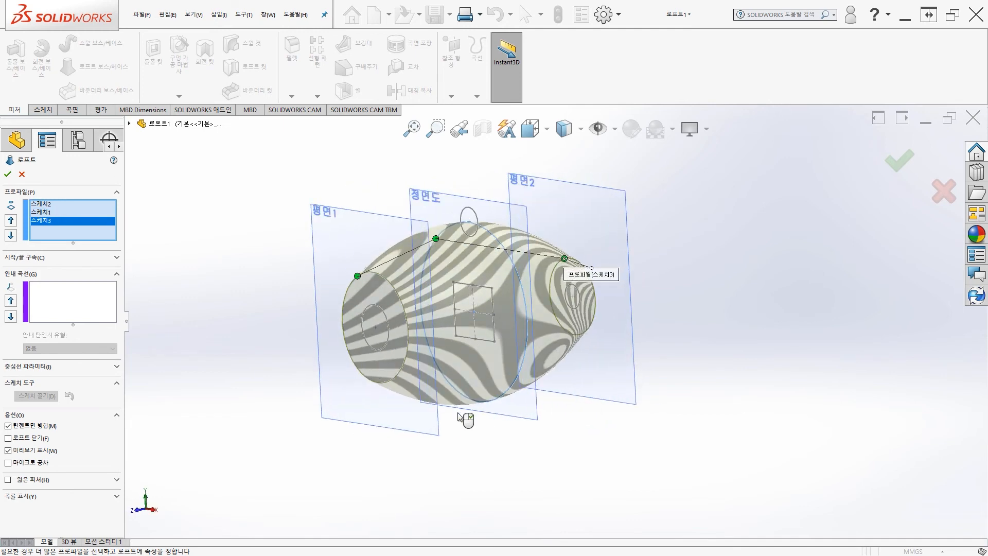
pyautogui.click(9, 175)
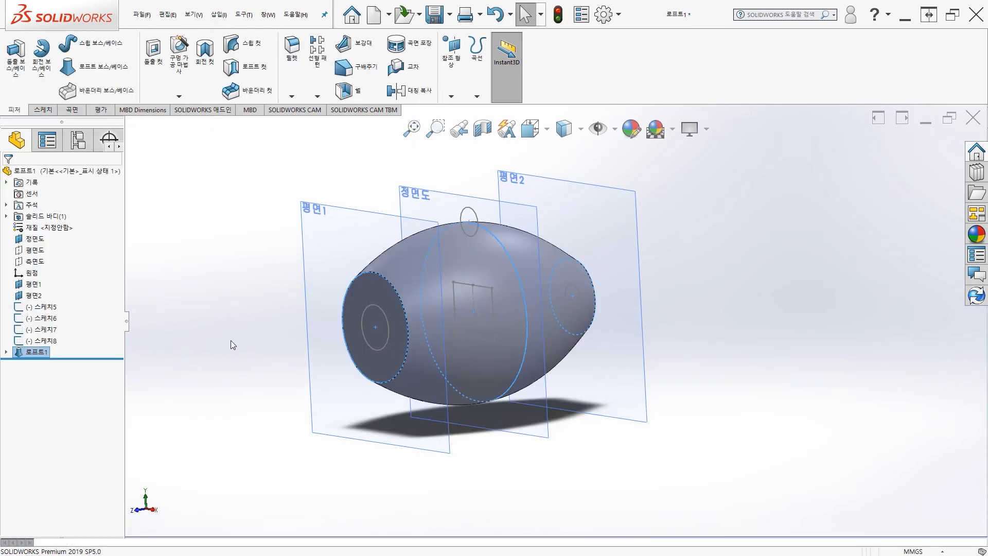
# Step: Cut a lofted hole through the solid using the small circle on 평면1, the square on 정면도 and the small circle on 평면2
pyautogui.moveTo(263, 317)
pyautogui.mouseDown(button='middle')
pyautogui.moveTo(337, 396)
pyautogui.moveTo(434, 412)
pyautogui.moveTo(294, 378)
pyautogui.moveTo(260, 335)
pyautogui.mouseUp(button='middle')
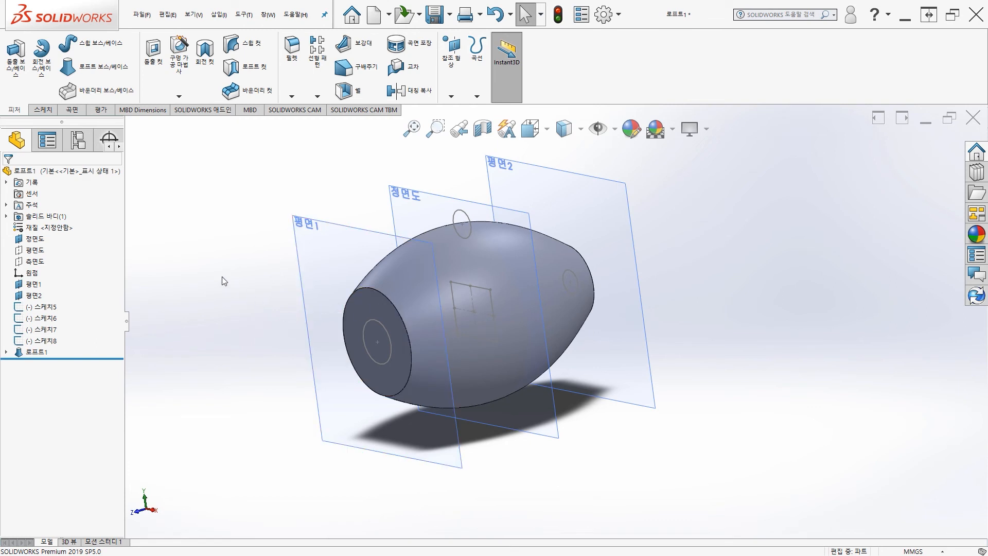
pyautogui.moveTo(230, 282); pyautogui.dragTo(305, 328, button='middle')
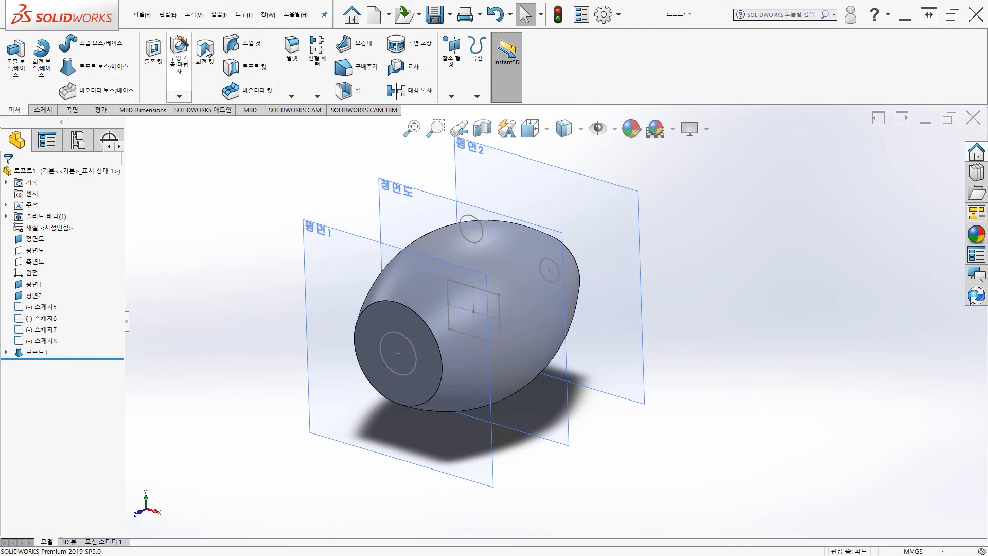
pyautogui.click(243, 73)
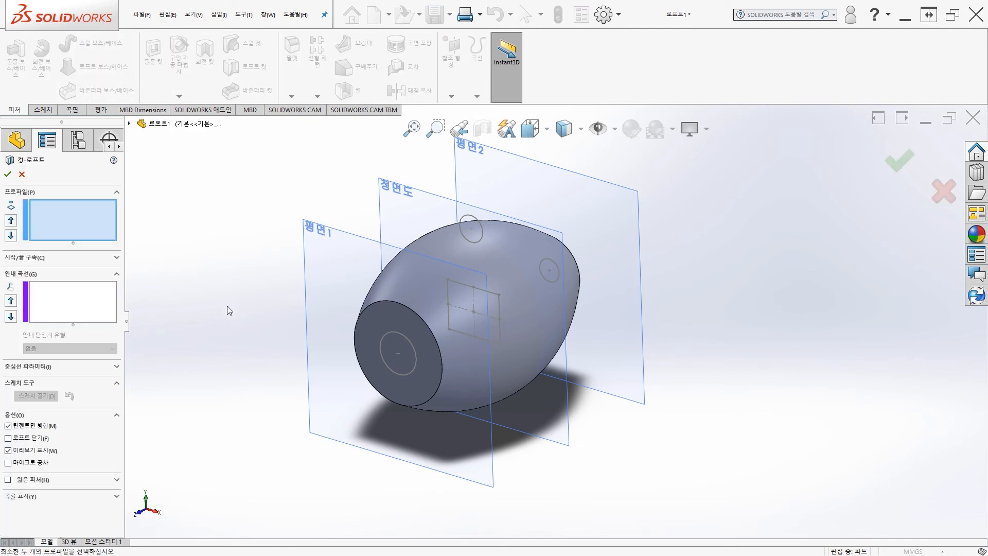
pyautogui.click(389, 333)
pyautogui.click(459, 283)
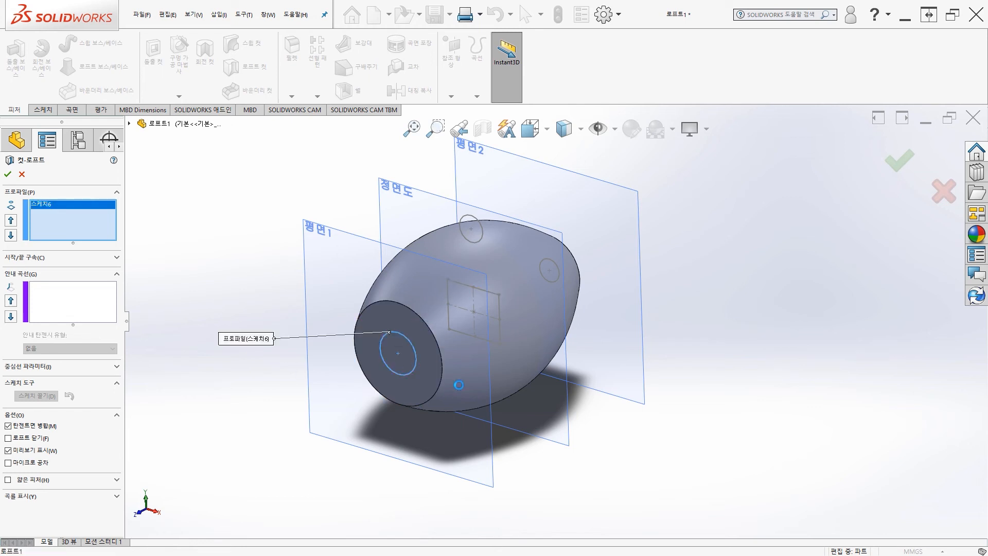
pyautogui.moveTo(631, 460)
pyautogui.mouseDown(button='middle')
pyautogui.moveTo(571, 445)
pyautogui.moveTo(629, 470)
pyautogui.mouseUp(button='middle')
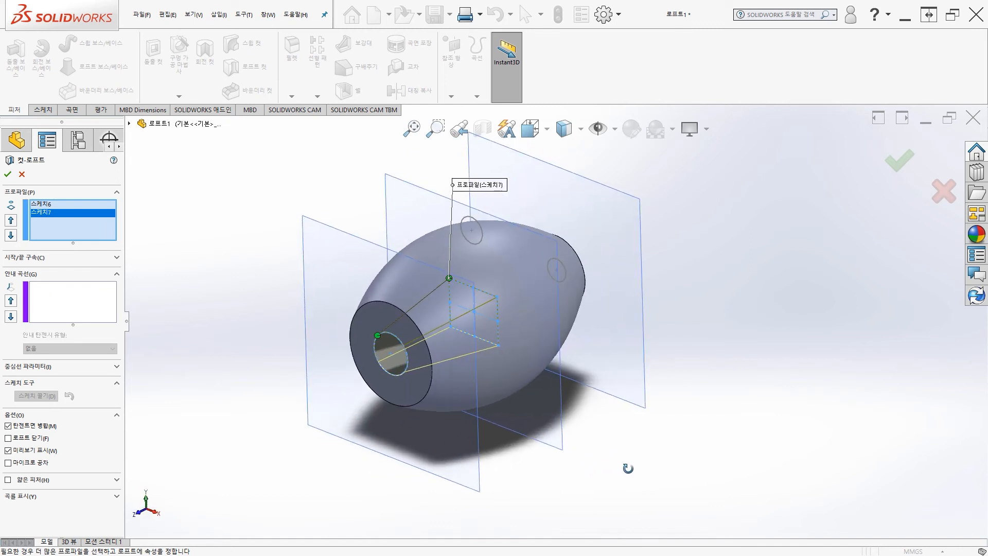
pyautogui.click(547, 262)
pyautogui.moveTo(637, 408)
pyautogui.mouseDown(button='middle')
pyautogui.moveTo(580, 371)
pyautogui.moveTo(515, 359)
pyautogui.moveTo(641, 379)
pyautogui.mouseUp(button='middle')
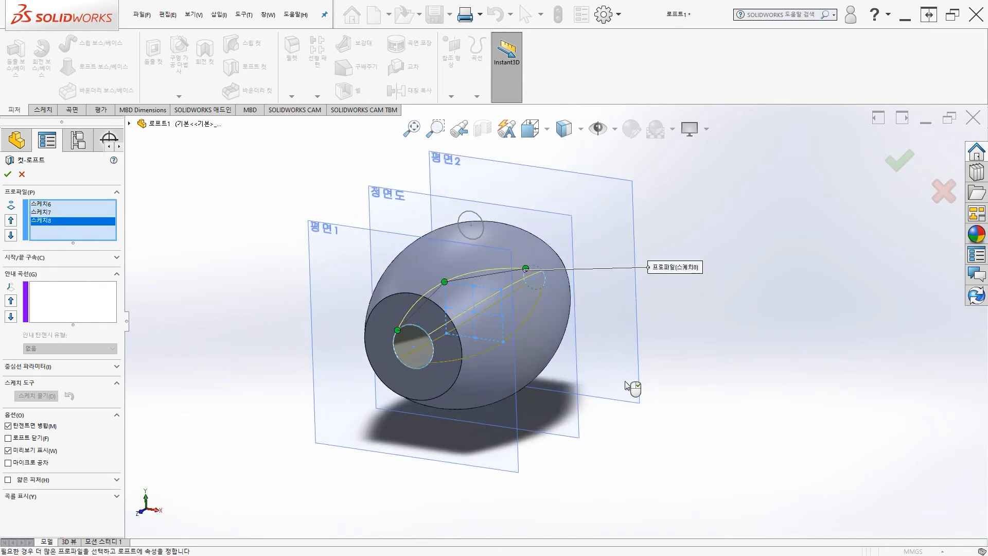
pyautogui.click(7, 174)
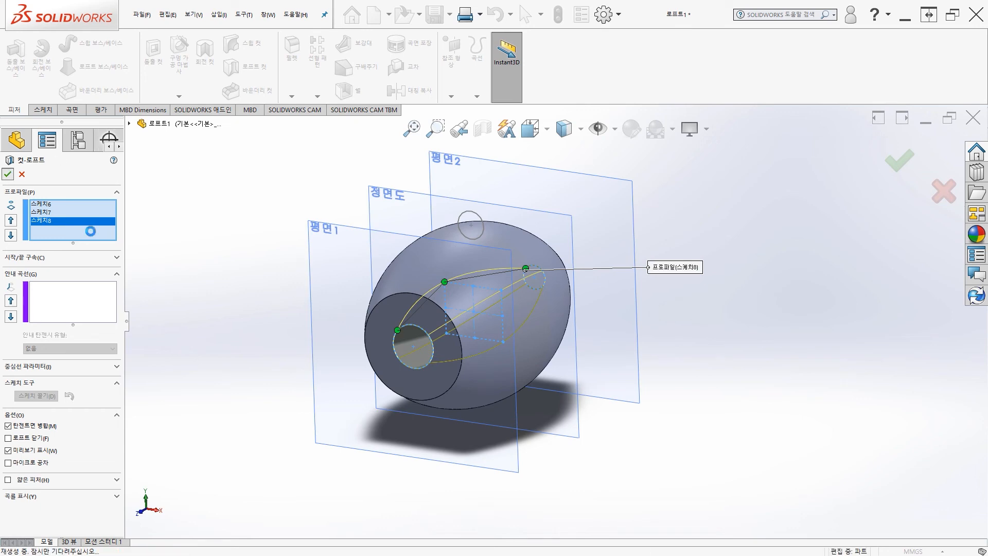
pyautogui.moveTo(595, 403); pyautogui.dragTo(494, 455, button='middle')
pyautogui.click(718, 460)
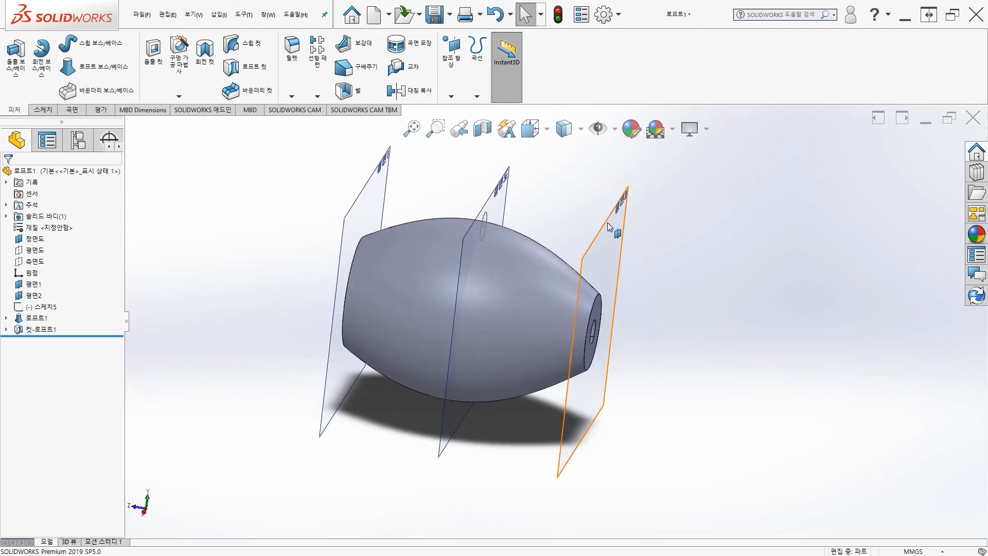
# Step: Apply a section view along the top plane (평면도) to examine the lofted hole inside the solid
pyautogui.click(480, 128)
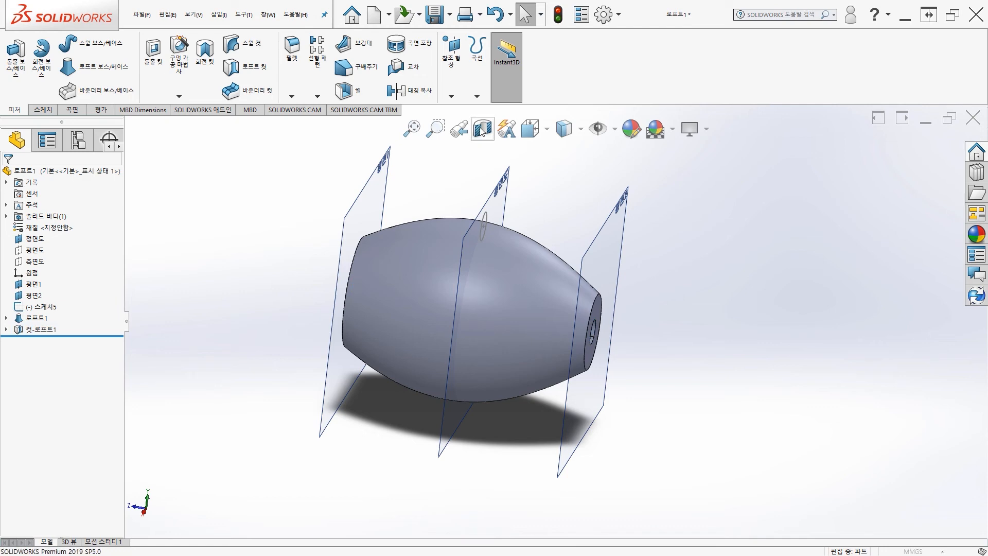
pyautogui.click(481, 129)
pyautogui.moveTo(663, 357)
pyautogui.mouseDown(button='middle')
pyautogui.moveTo(593, 320)
pyautogui.moveTo(663, 360)
pyautogui.mouseUp(button='middle')
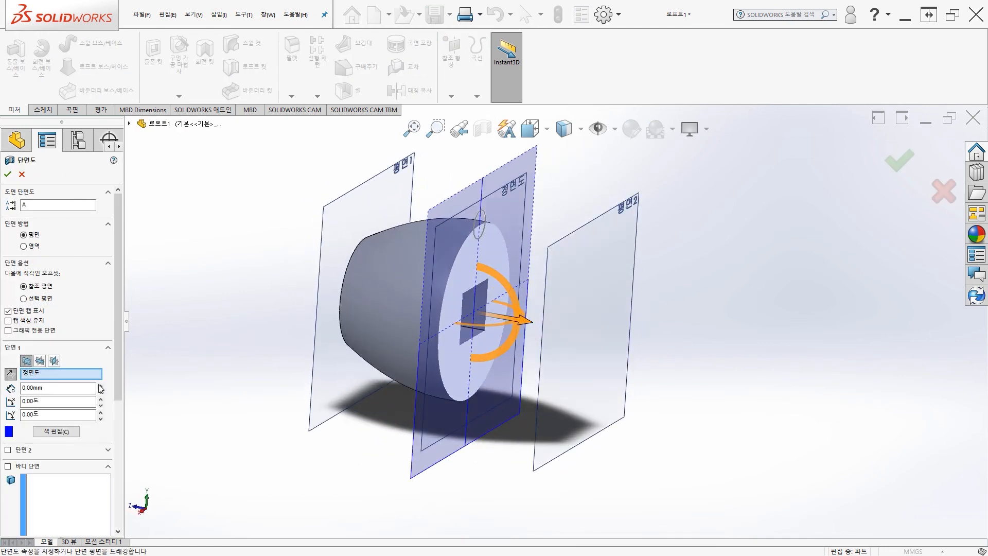
pyautogui.click(41, 361)
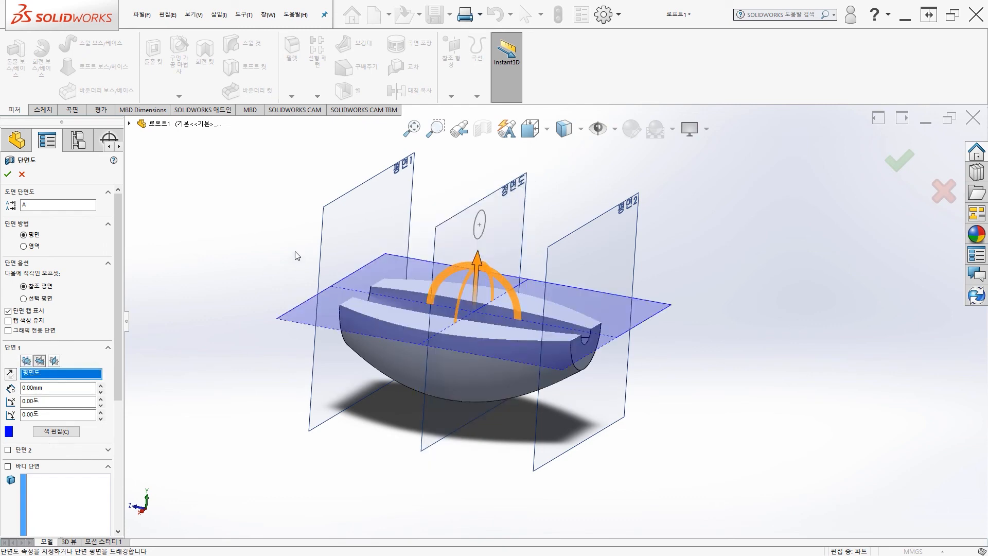
pyautogui.moveTo(297, 255); pyautogui.dragTo(307, 315, button='middle')
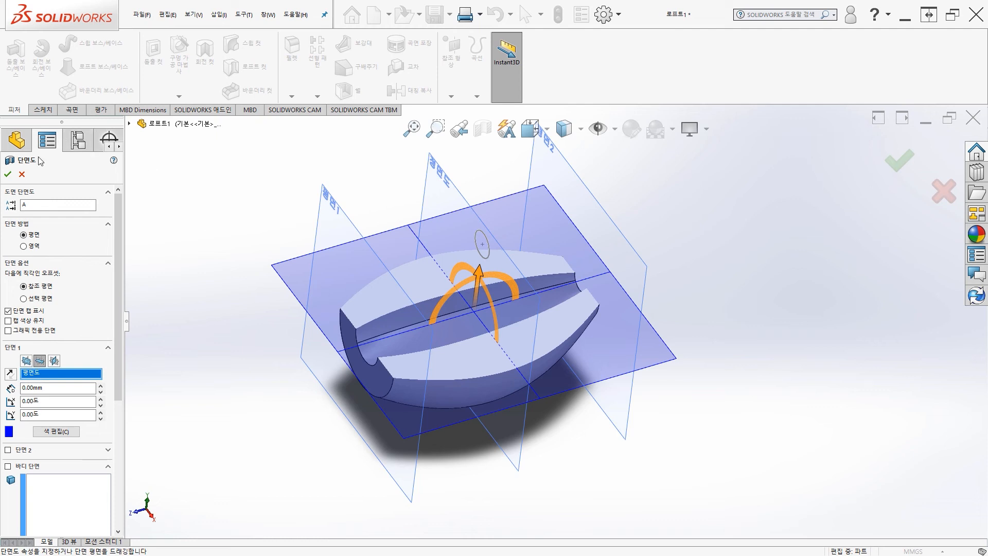
pyautogui.click(8, 175)
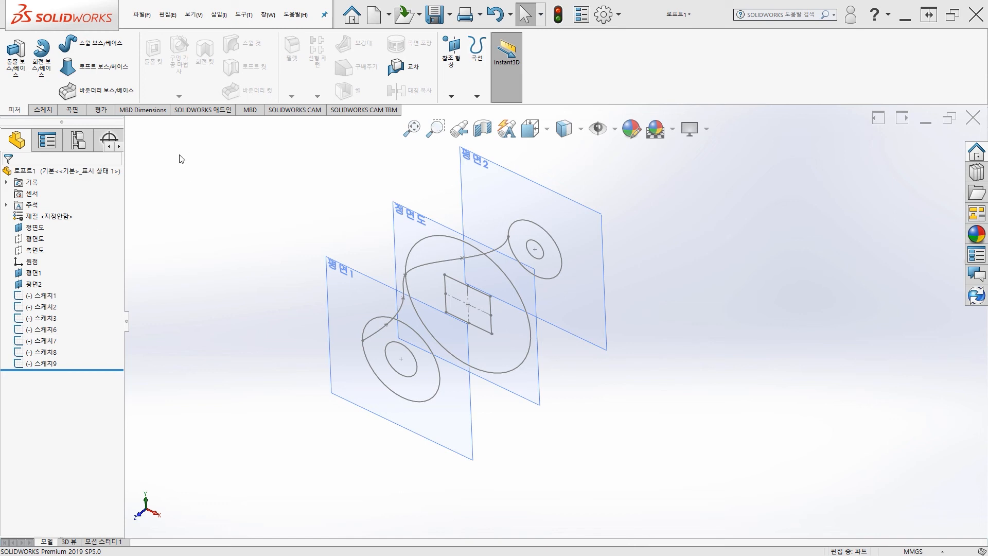
# Step: Set up a loft through the large circles on 평면1, the front plane (정면도) and 평면2, in that order
pyautogui.click(100, 74)
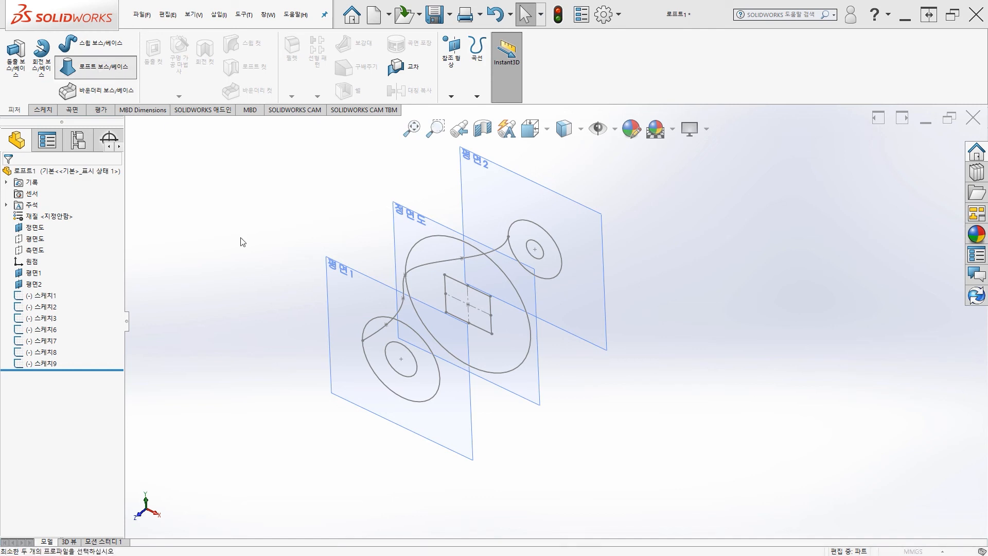
pyautogui.click(376, 376)
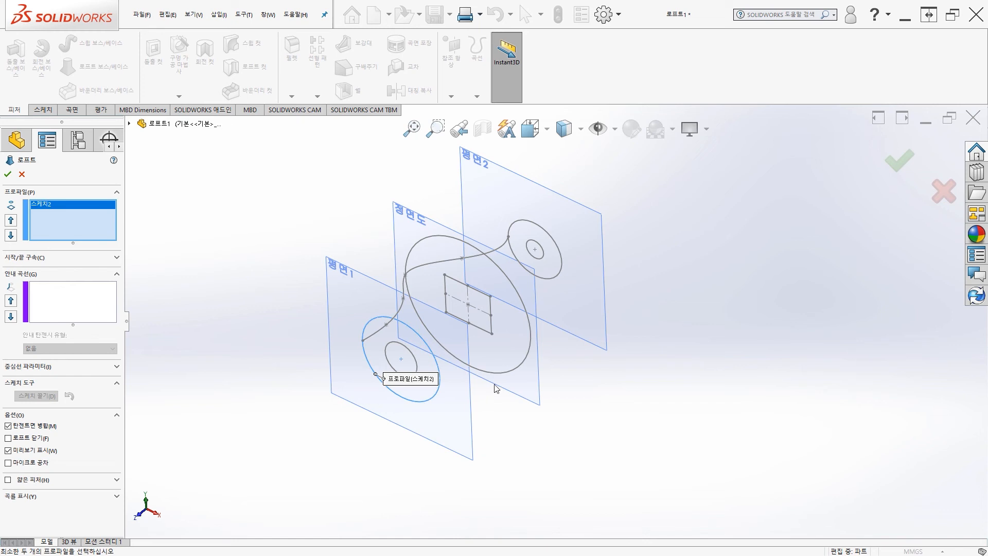
pyautogui.click(501, 372)
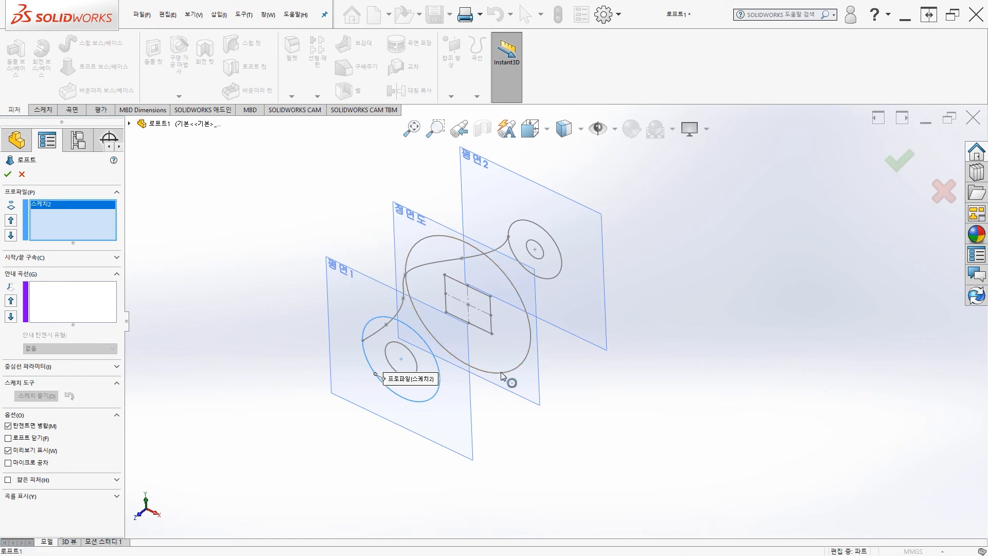
pyautogui.click(552, 278)
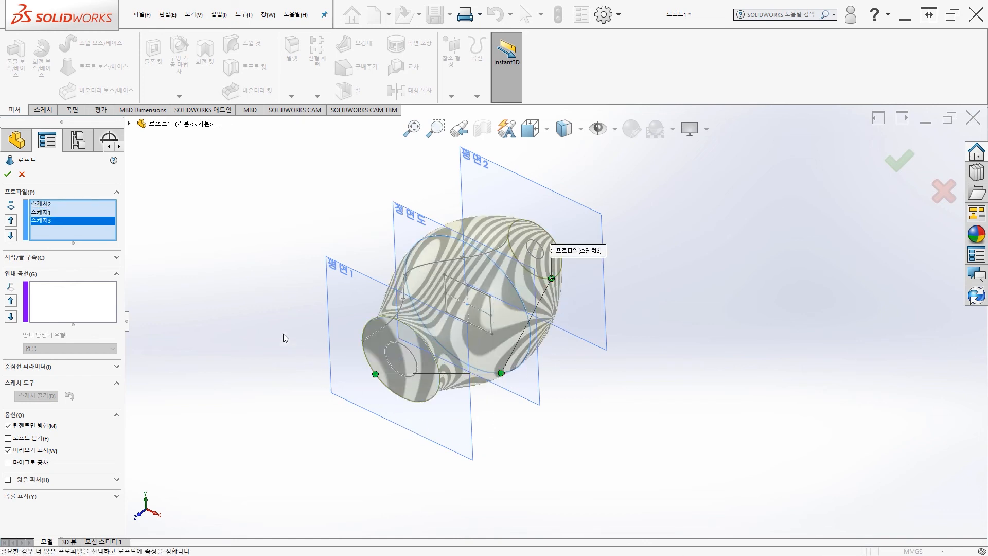
pyautogui.moveTo(276, 304); pyautogui.dragTo(278, 424, button='middle')
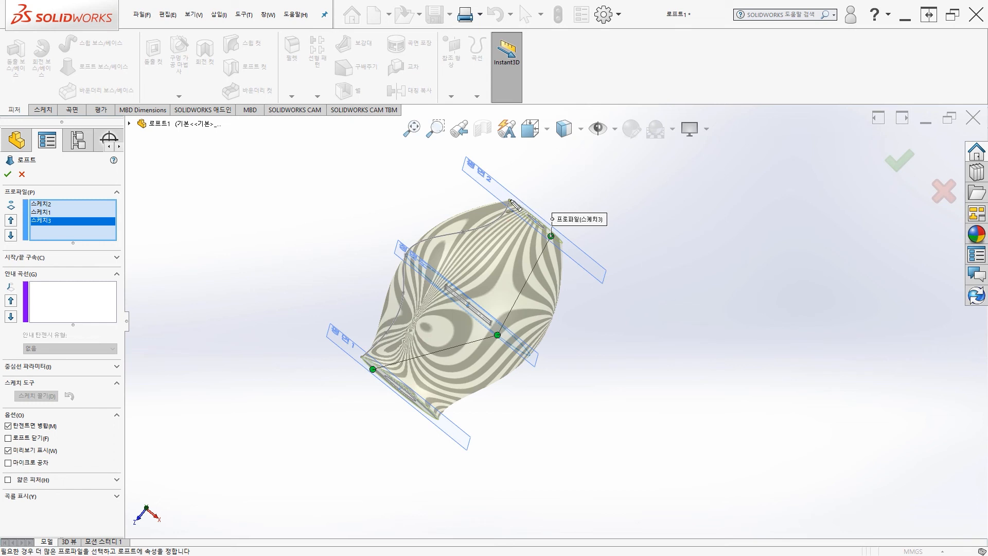
pyautogui.moveTo(425, 232)
pyautogui.mouseDown()
pyautogui.moveTo(395, 292)
pyautogui.moveTo(347, 342)
pyautogui.mouseUp()
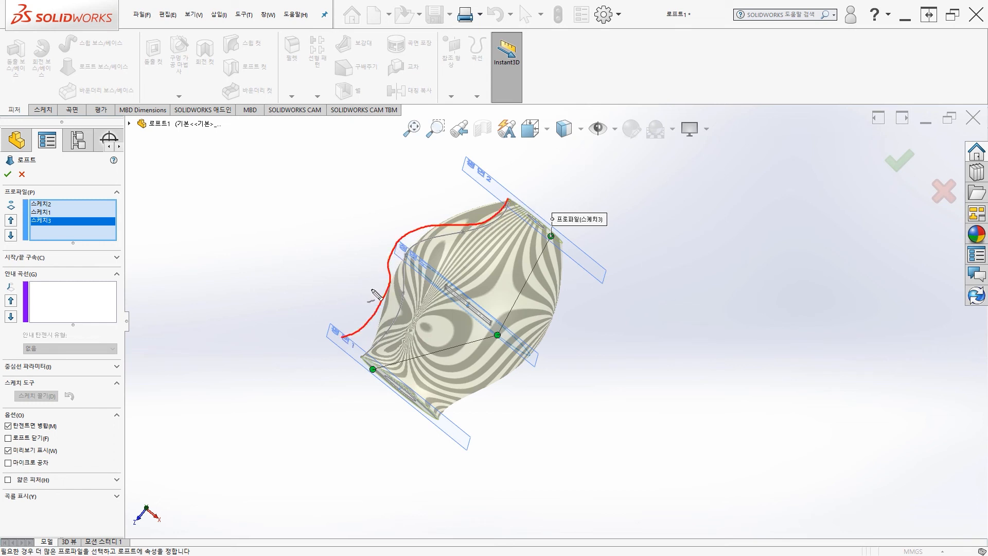
pyautogui.moveTo(355, 317)
pyautogui.mouseDown()
pyautogui.moveTo(187, 297)
pyautogui.moveTo(110, 308)
pyautogui.moveTo(115, 324)
pyautogui.mouseUp()
pyautogui.moveTo(107, 306); pyautogui.dragTo(124, 290)
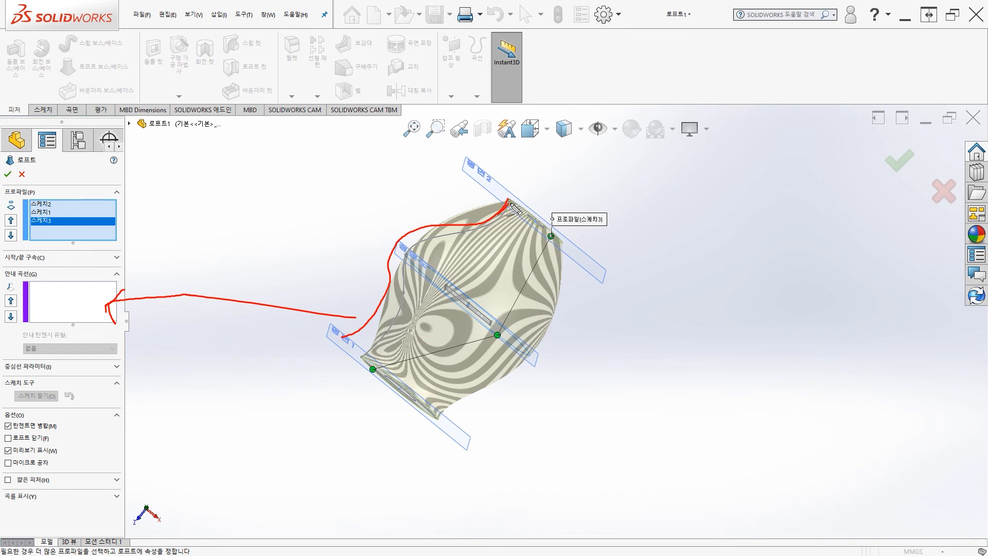
pyautogui.moveTo(508, 200)
pyautogui.mouseDown()
pyautogui.moveTo(436, 211)
pyautogui.moveTo(411, 240)
pyautogui.mouseUp()
pyautogui.moveTo(506, 206)
pyautogui.mouseDown()
pyautogui.moveTo(444, 236)
pyautogui.moveTo(353, 356)
pyautogui.mouseUp()
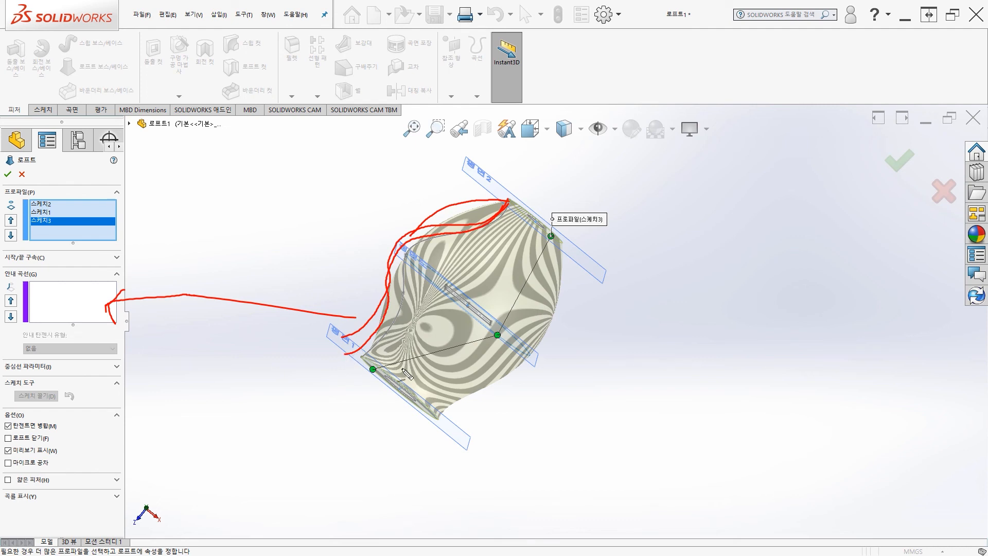
pyautogui.press('Escape')
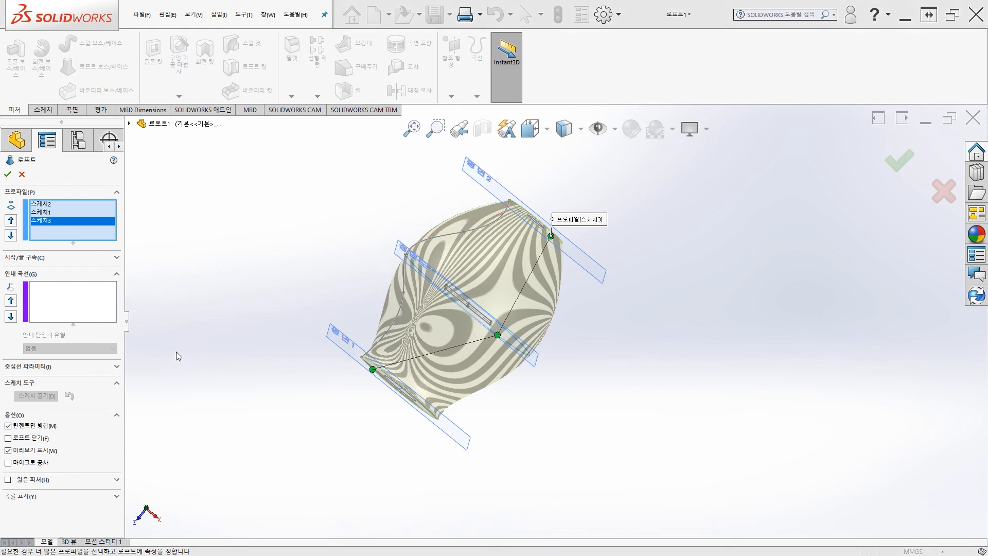
# Step: Use the wavy spline touching the three large circles (스케치9) as the loft's guide curve and create the solid
pyautogui.click(54, 306)
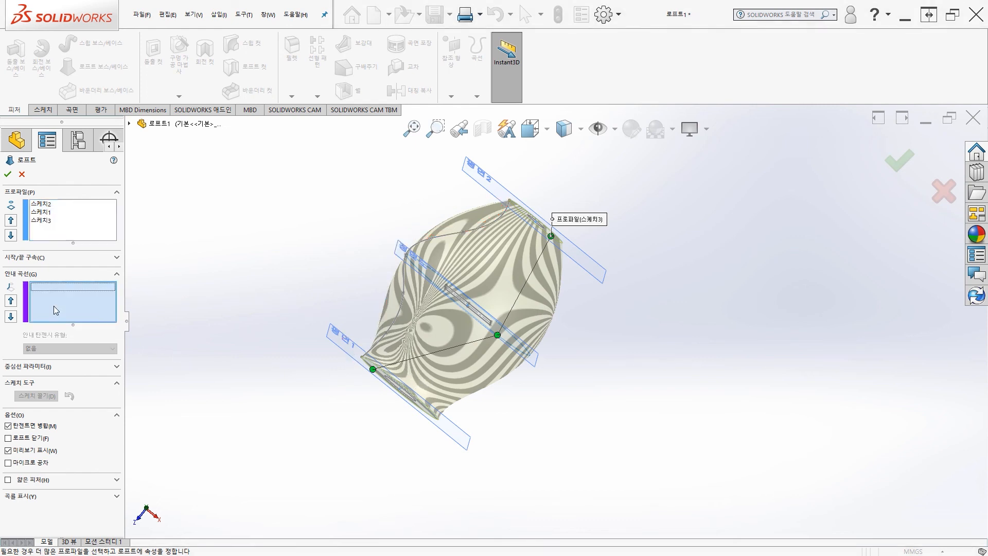
pyautogui.click(452, 236)
pyautogui.moveTo(296, 344); pyautogui.dragTo(276, 412, button='middle')
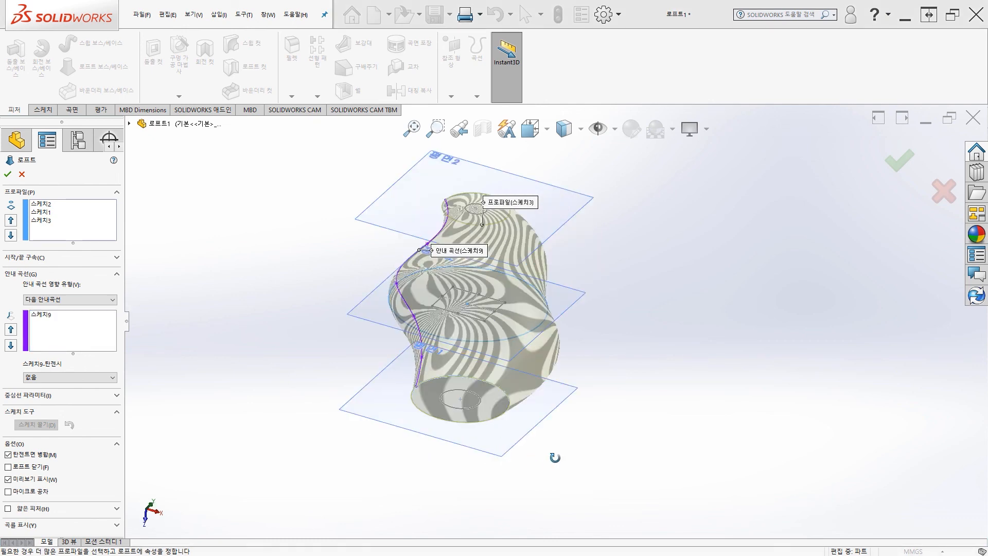
pyautogui.moveTo(552, 457); pyautogui.dragTo(549, 420, button='middle')
pyautogui.click(7, 174)
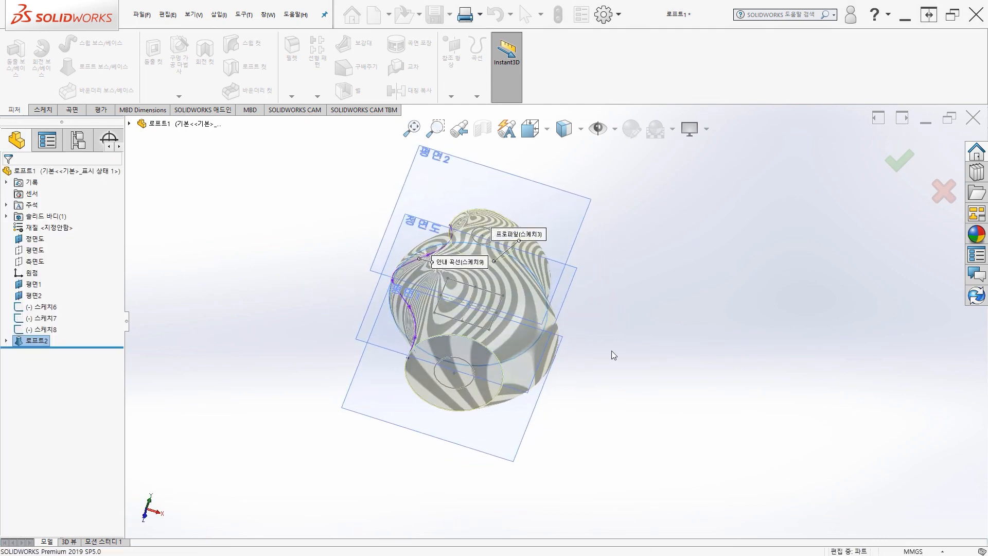
# Step: Examine the guided loft from several sides, comparing the guide curve side with the opposite side
pyautogui.moveTo(652, 337); pyautogui.dragTo(676, 399, button='middle')
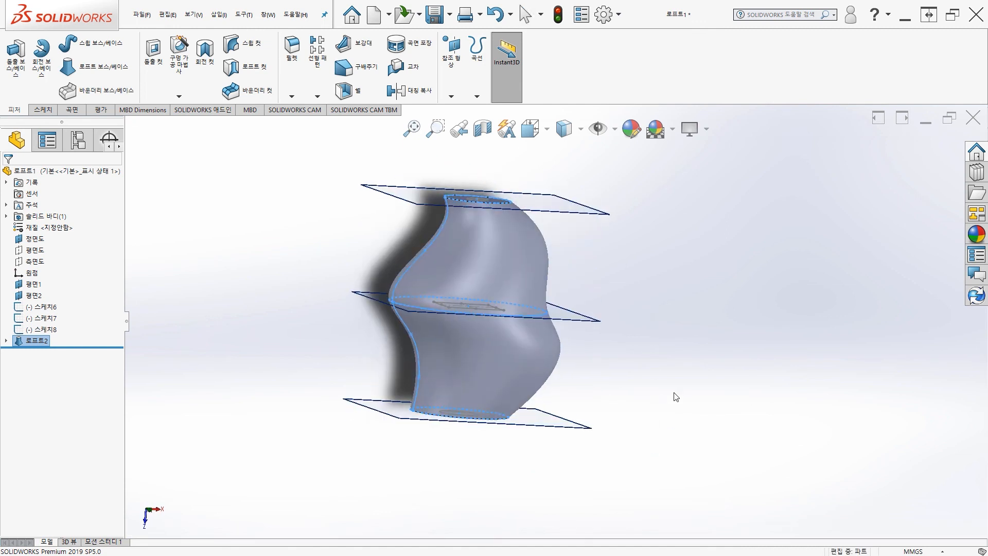
pyautogui.click(661, 364)
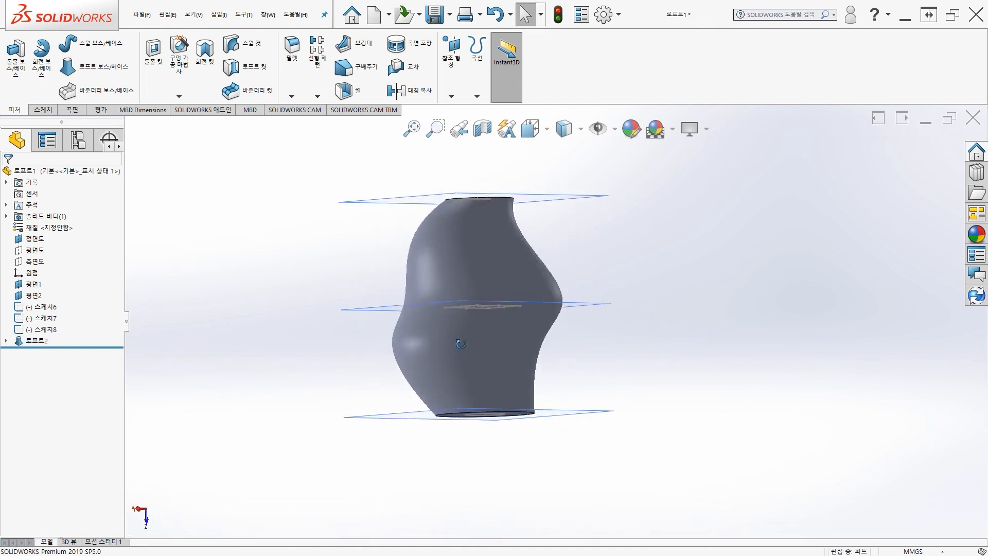
pyautogui.moveTo(334, 336); pyautogui.dragTo(381, 328, button='middle')
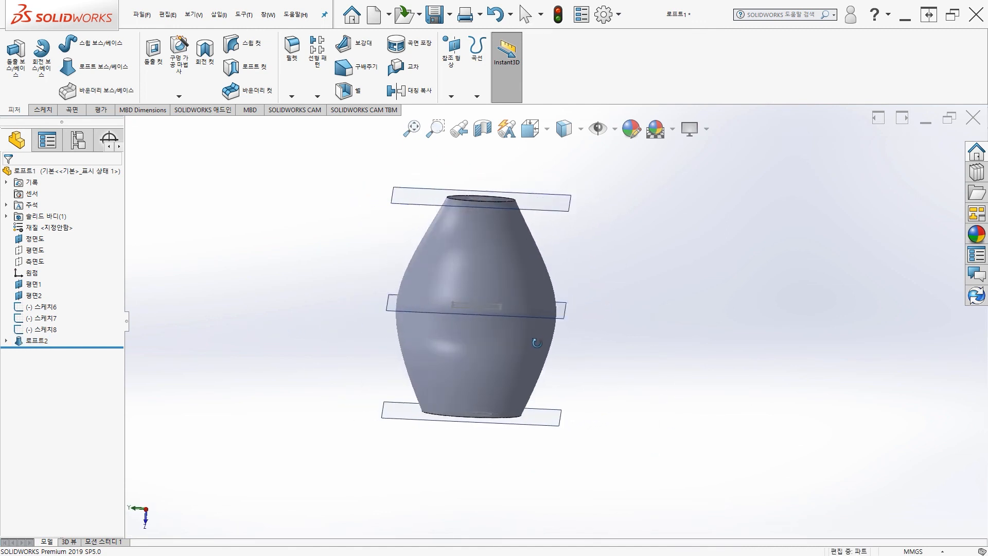
pyautogui.moveTo(622, 303); pyautogui.dragTo(192, 333, button='middle')
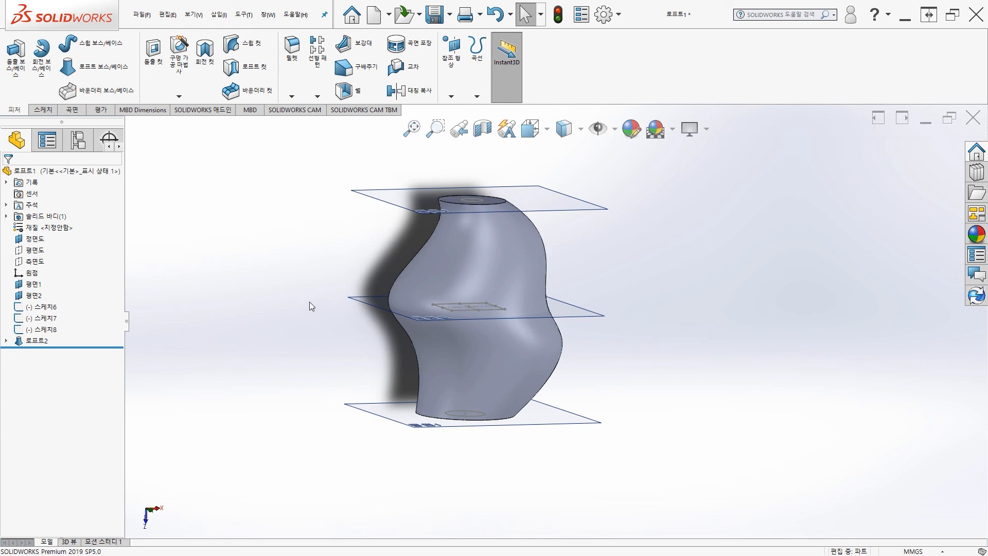
pyautogui.moveTo(608, 298); pyautogui.dragTo(641, 302, button='middle')
pyautogui.moveTo(280, 289); pyautogui.dragTo(258, 258, button='middle')
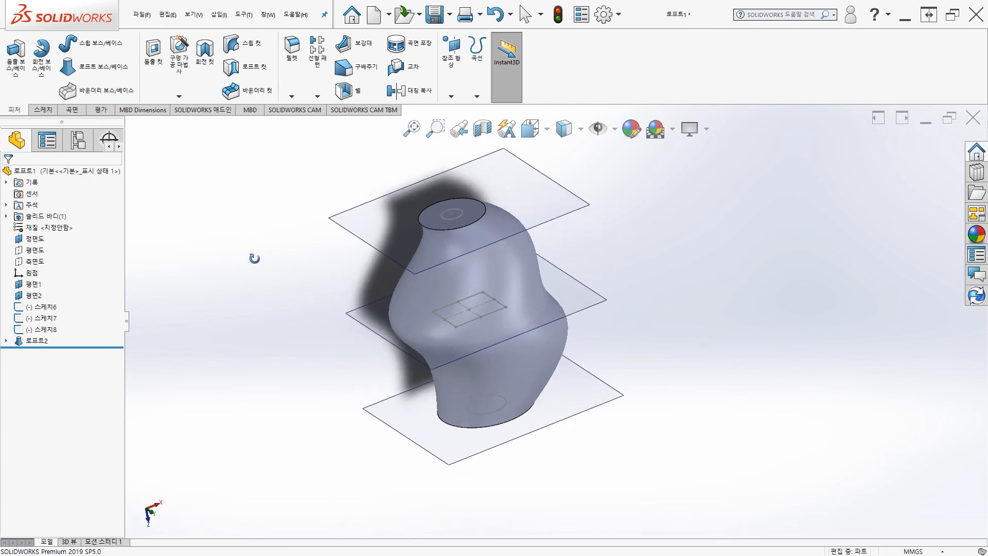
pyautogui.moveTo(260, 353); pyautogui.dragTo(235, 294, button='middle')
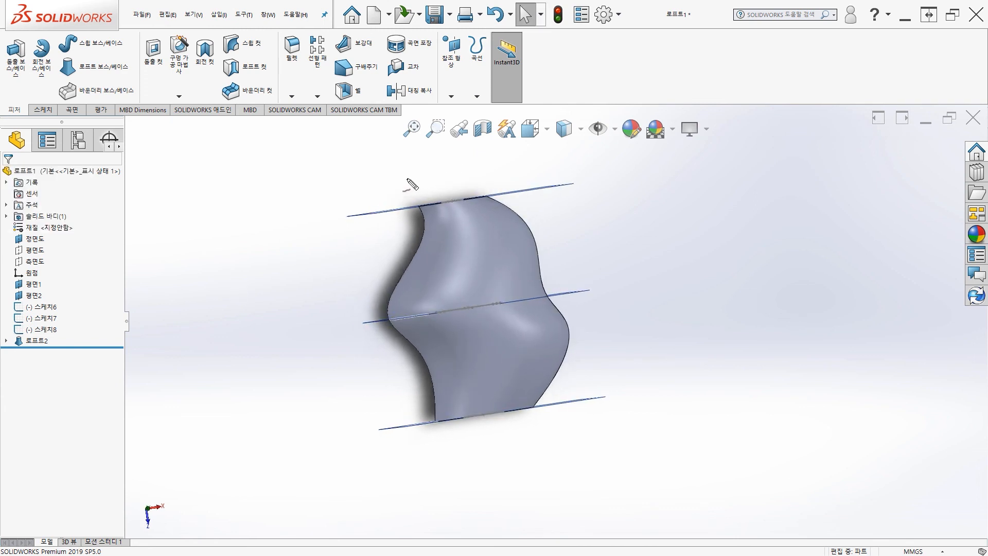
pyautogui.moveTo(265, 189)
pyautogui.mouseDown()
pyautogui.moveTo(296, 187)
pyautogui.moveTo(266, 189)
pyautogui.mouseUp()
pyautogui.moveTo(252, 251)
pyautogui.mouseDown()
pyautogui.moveTo(322, 248)
pyautogui.moveTo(250, 245)
pyautogui.mouseUp()
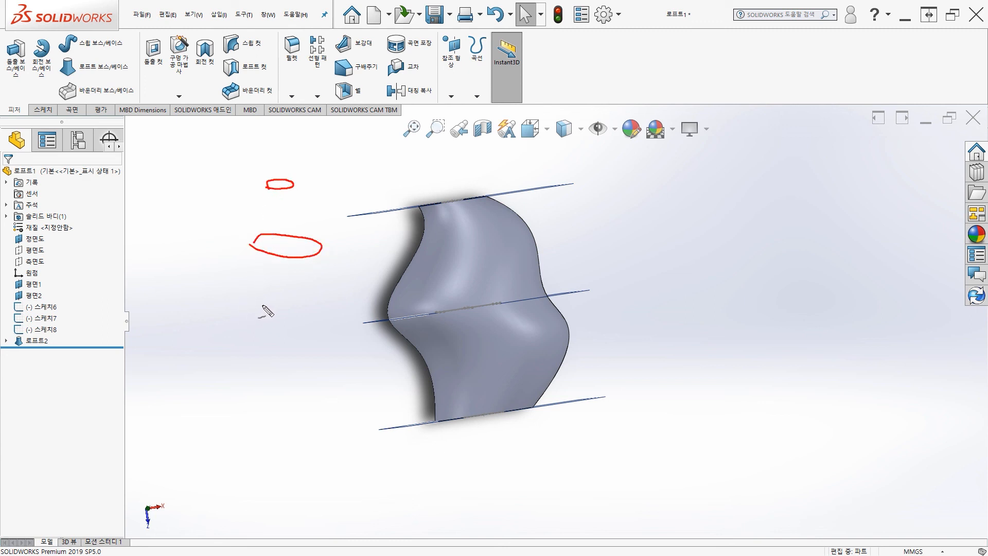
pyautogui.moveTo(262, 303)
pyautogui.mouseDown()
pyautogui.moveTo(322, 304)
pyautogui.moveTo(262, 301)
pyautogui.mouseUp()
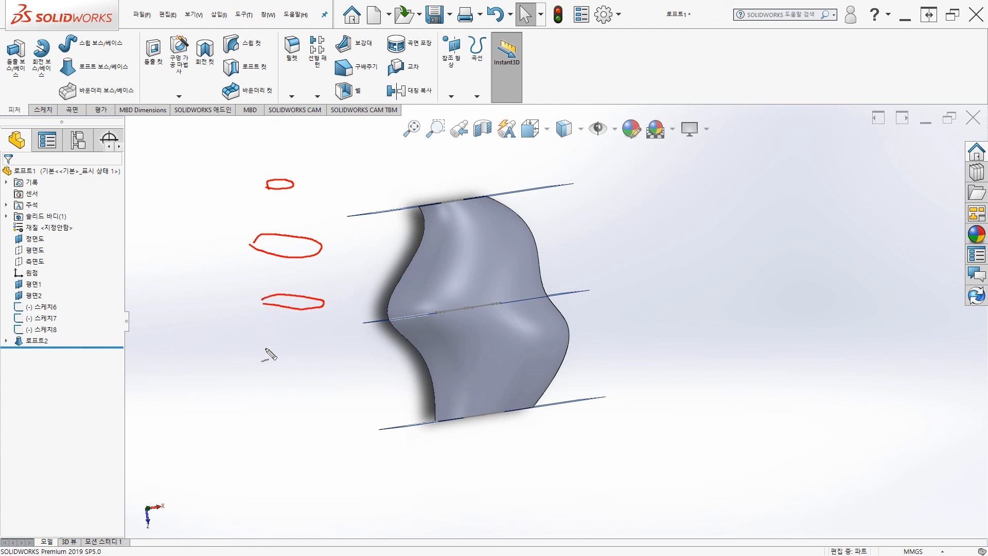
pyautogui.moveTo(261, 349)
pyautogui.mouseDown()
pyautogui.moveTo(345, 362)
pyautogui.moveTo(264, 342)
pyautogui.mouseUp()
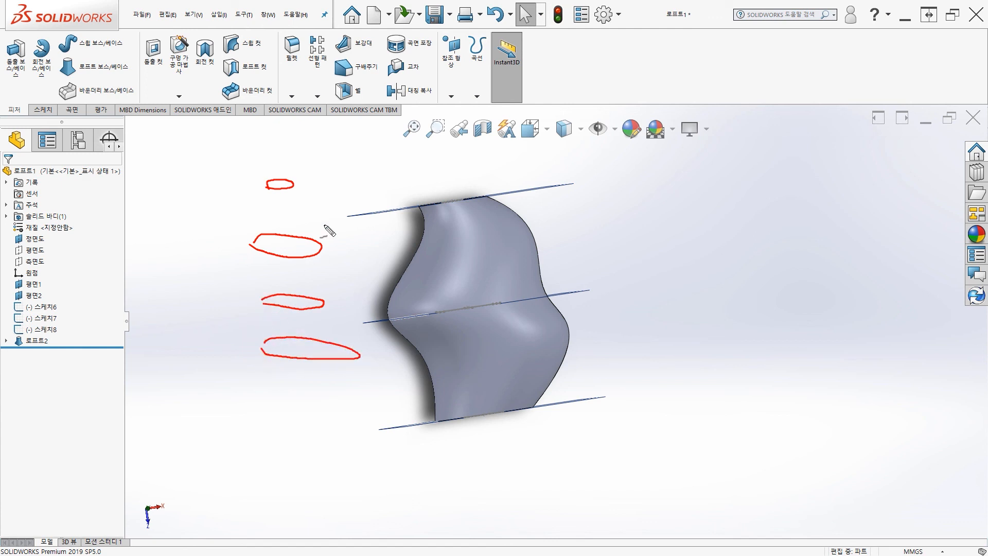
pyautogui.moveTo(266, 183)
pyautogui.mouseDown()
pyautogui.moveTo(251, 259)
pyautogui.moveTo(260, 277)
pyautogui.moveTo(256, 348)
pyautogui.mouseUp()
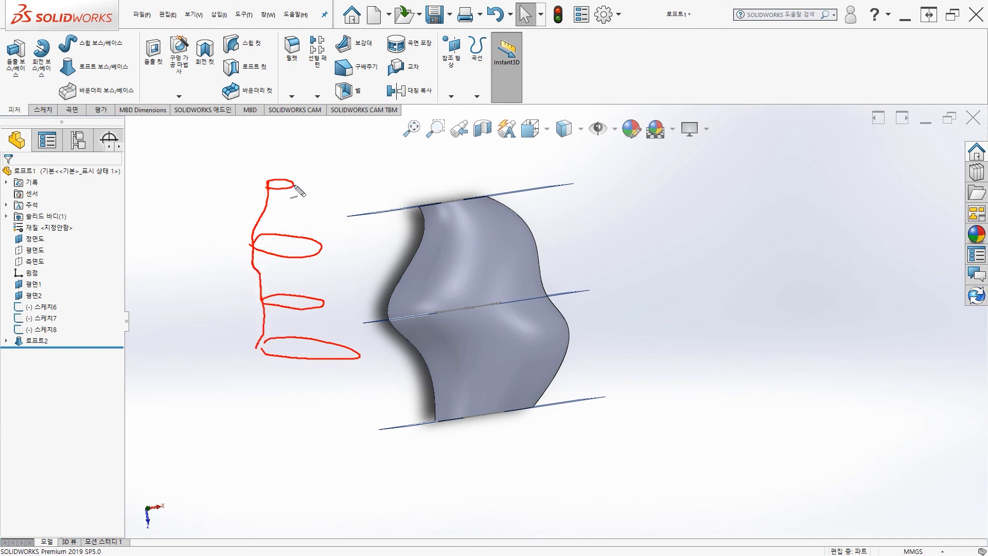
pyautogui.moveTo(293, 185)
pyautogui.mouseDown()
pyautogui.moveTo(320, 246)
pyautogui.moveTo(323, 308)
pyautogui.moveTo(356, 363)
pyautogui.mouseUp()
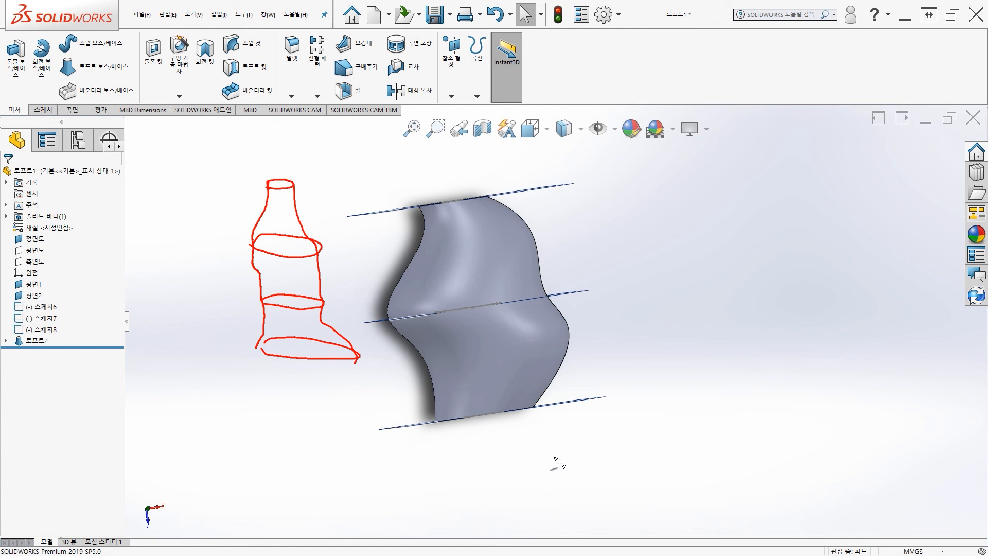
pyautogui.press('Escape')
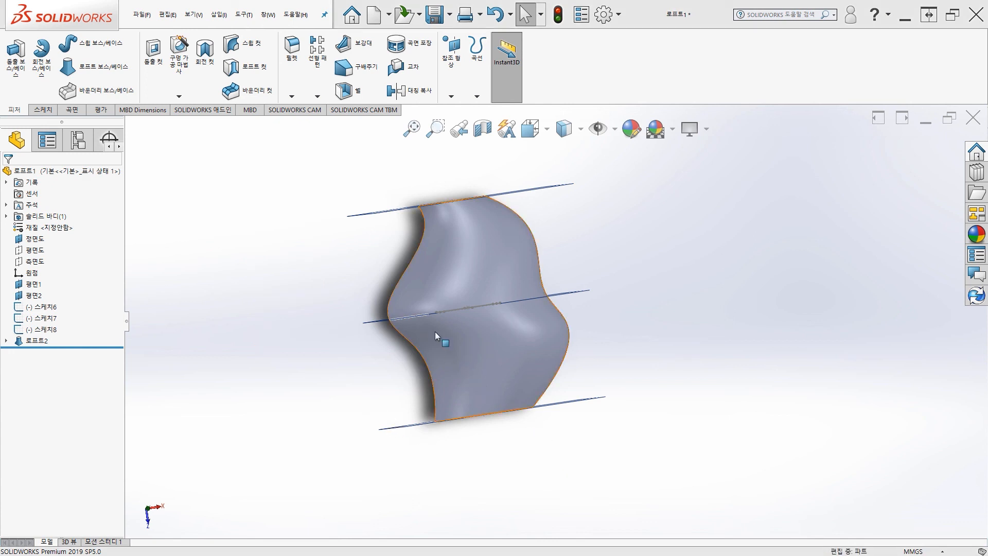
pyautogui.moveTo(437, 336); pyautogui.dragTo(471, 188, button='middle')
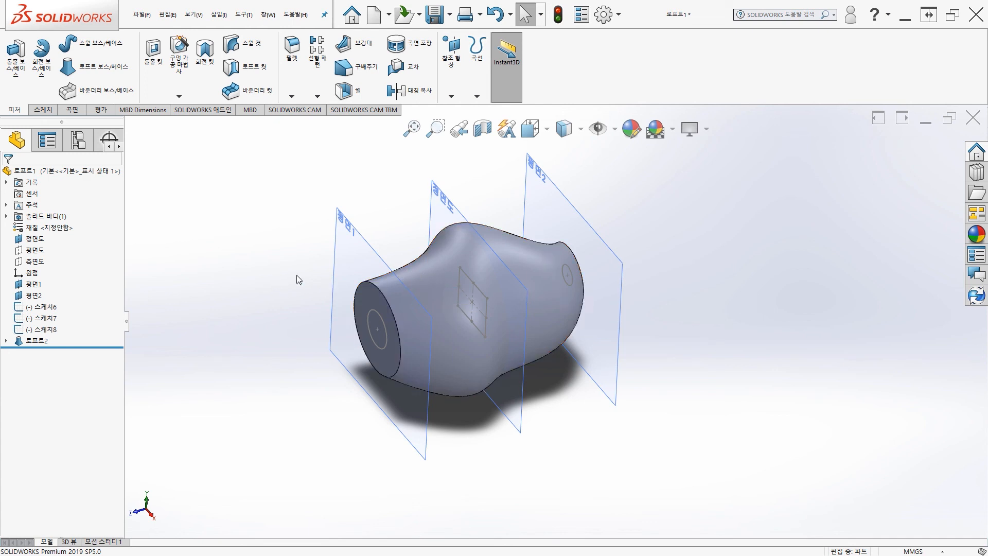
pyautogui.moveTo(309, 330)
pyautogui.mouseDown(button='middle')
pyautogui.moveTo(299, 305)
pyautogui.moveTo(265, 304)
pyautogui.moveTo(325, 318)
pyautogui.moveTo(316, 321)
pyautogui.mouseUp(button='middle')
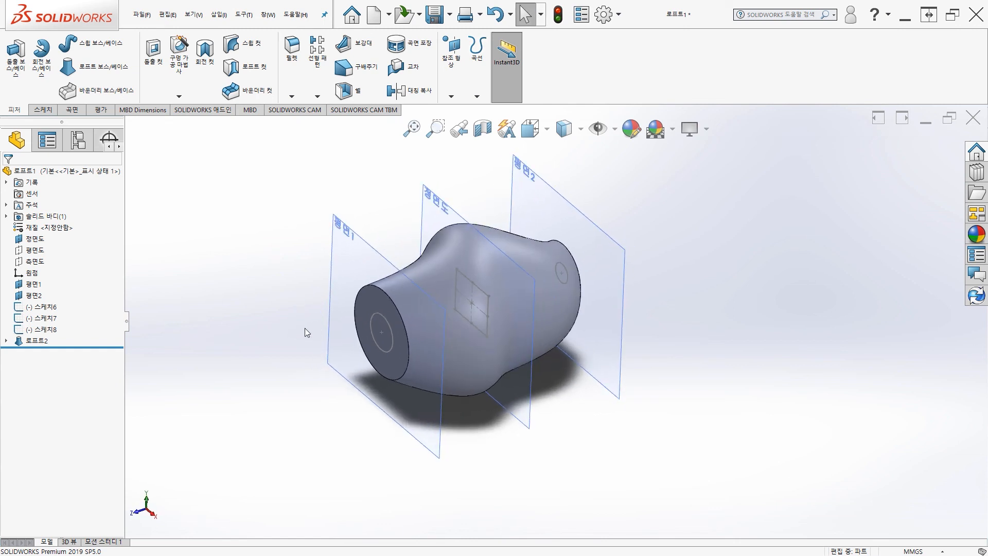